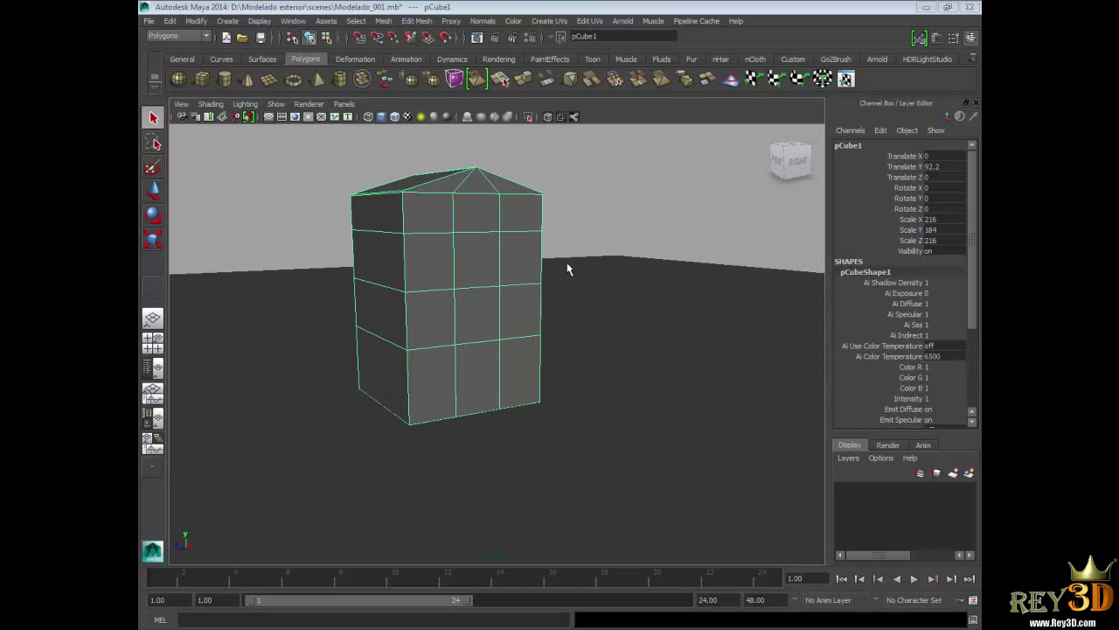
Deselect pCube1 and open the Create menu to pick a polygon primitive
{"action": "left_click", "coordinate": [567, 248]}
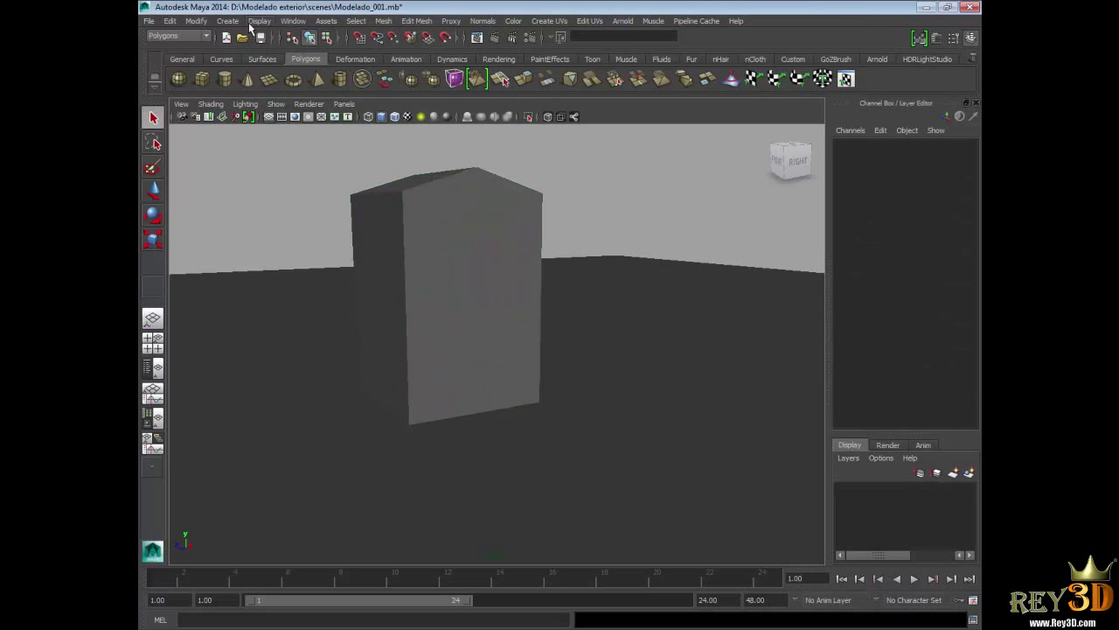
{"action": "left_click", "coordinate": [228, 21]}
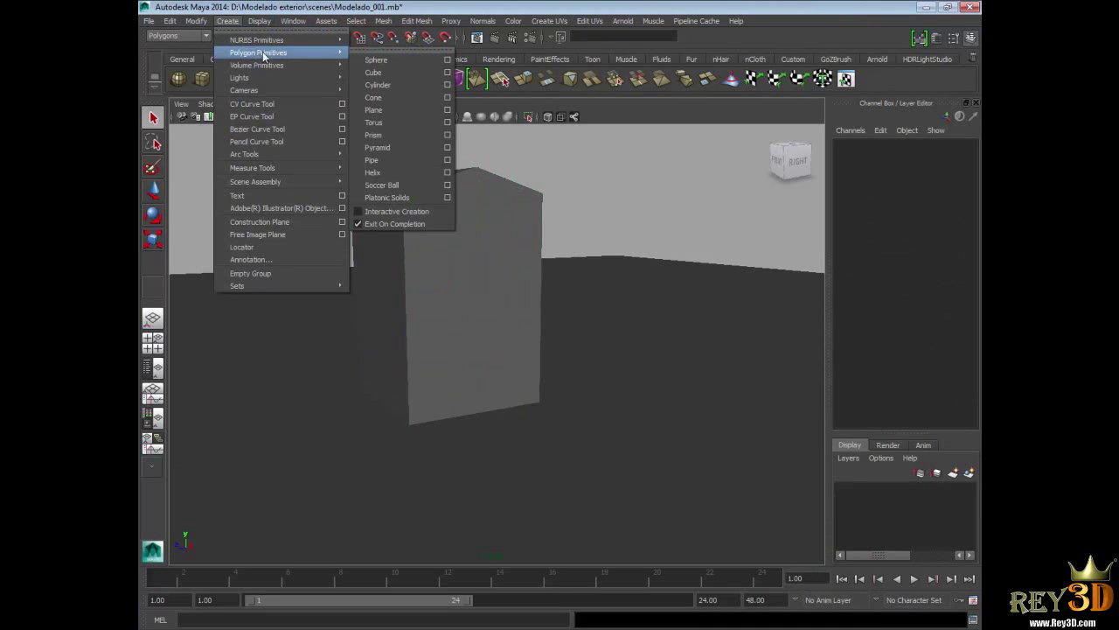
{"action": "mouse_move", "coordinate": [258, 52]}
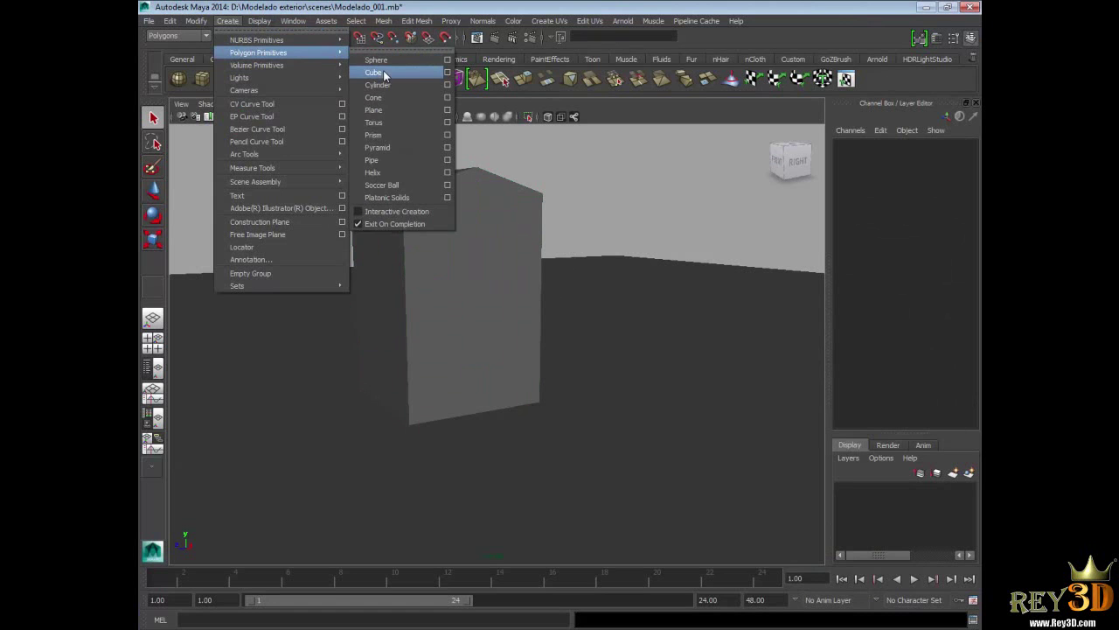
Add a polygon cube, then roughly scale it and place it beside the building
{"action": "left_click", "coordinate": [383, 75]}
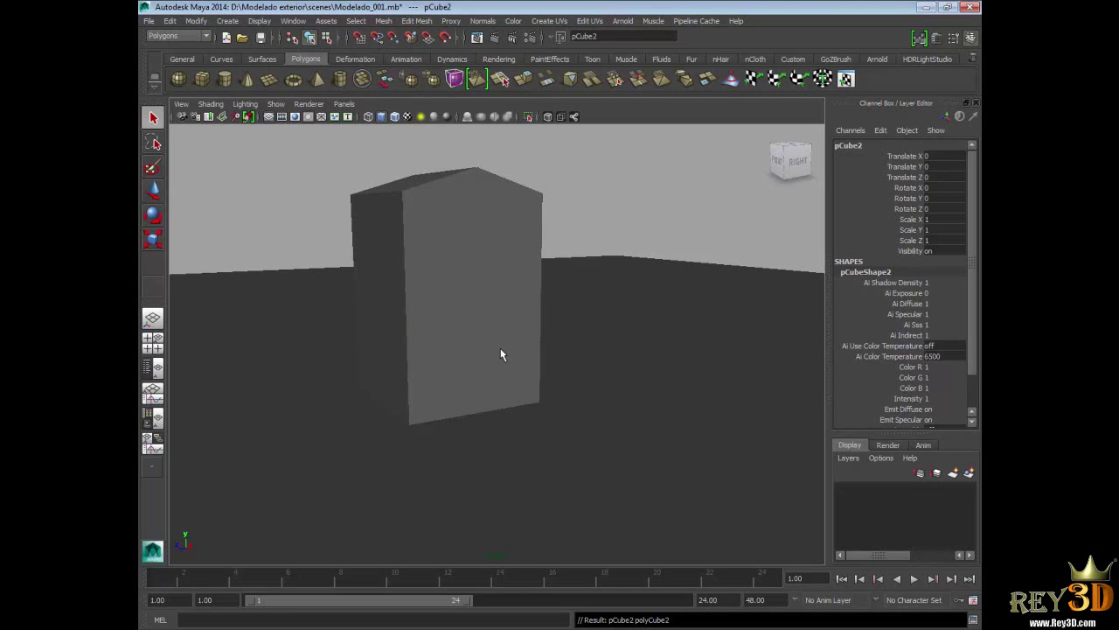
{"action": "key", "text": "r"}
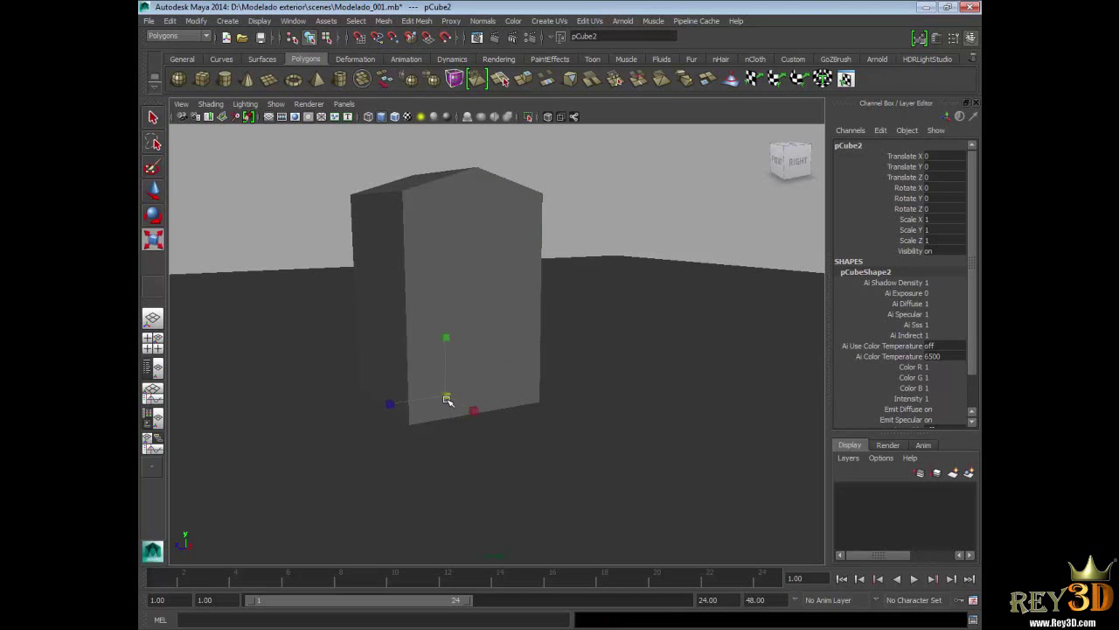
{"action": "left_click_drag", "start_coordinate": [447, 397], "coordinate": [594, 329]}
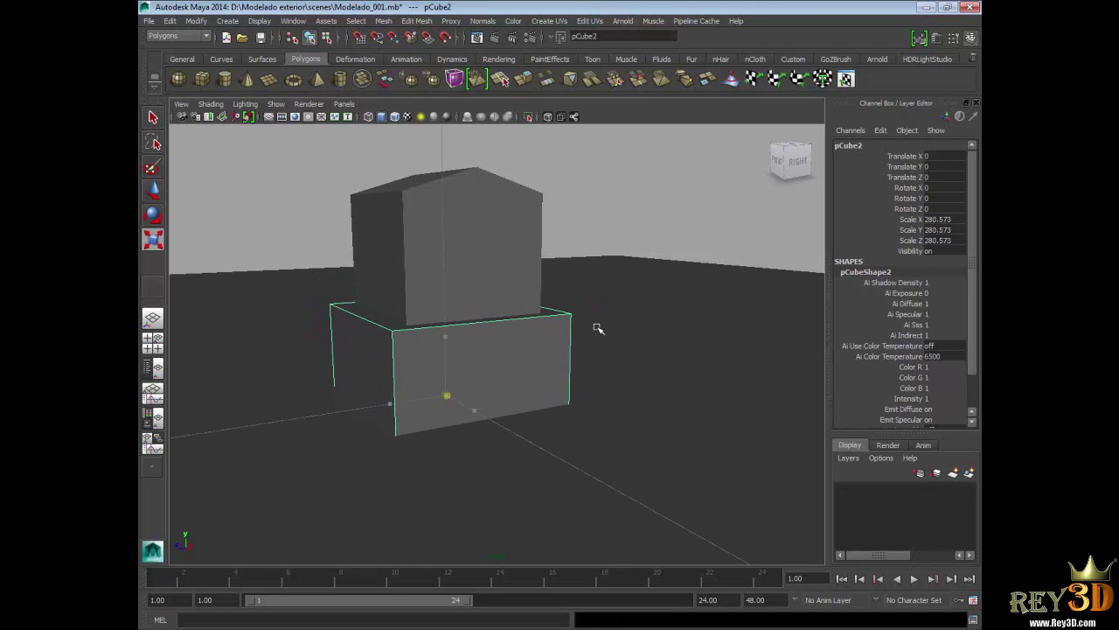
{"action": "key", "text": "w"}
{"action": "mouse_move", "coordinate": [461, 406]}
{"action": "left_mouse_down"}
{"action": "mouse_move", "coordinate": [609, 450]}
{"action": "mouse_move", "coordinate": [580, 287]}
{"action": "left_mouse_up"}
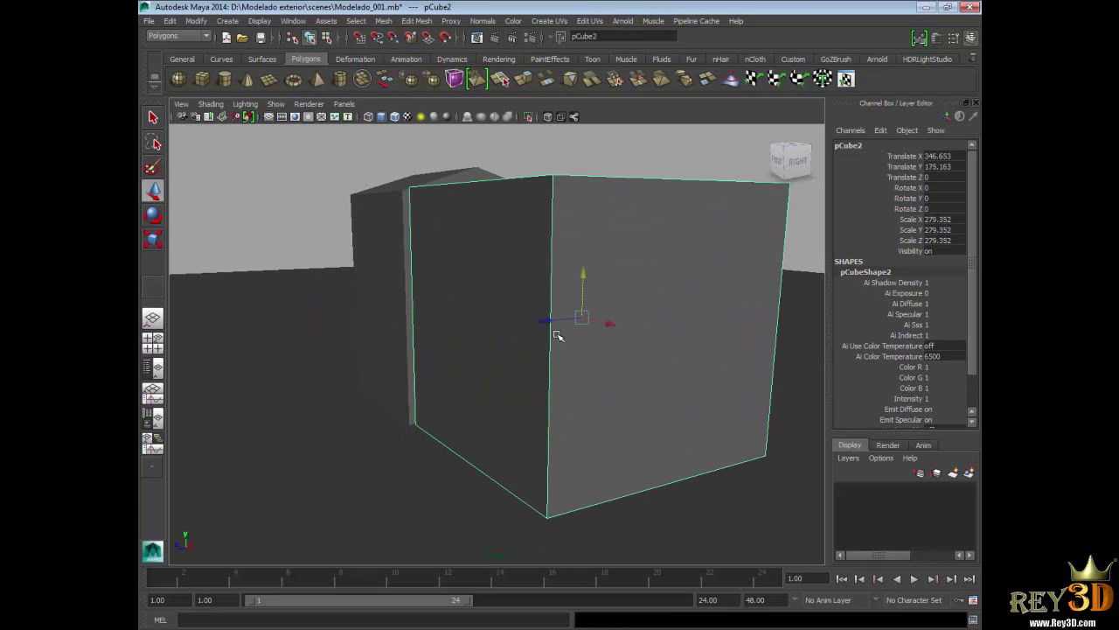
{"action": "key", "text": "r"}
{"action": "left_click_drag", "start_coordinate": [583, 320], "coordinate": [444, 334]}
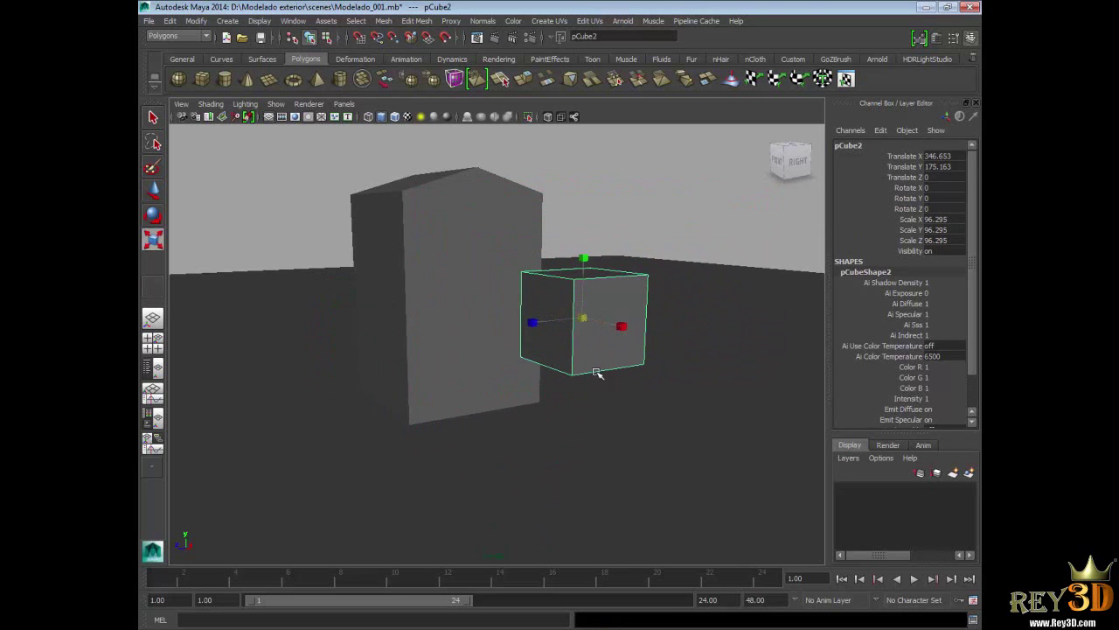
{"action": "left_click_drag", "start_coordinate": [621, 326], "coordinate": [589, 316]}
Set the cube's Scale X to 14, nudge it into place, and maximize the front view
{"action": "double_click", "coordinate": [940, 219]}
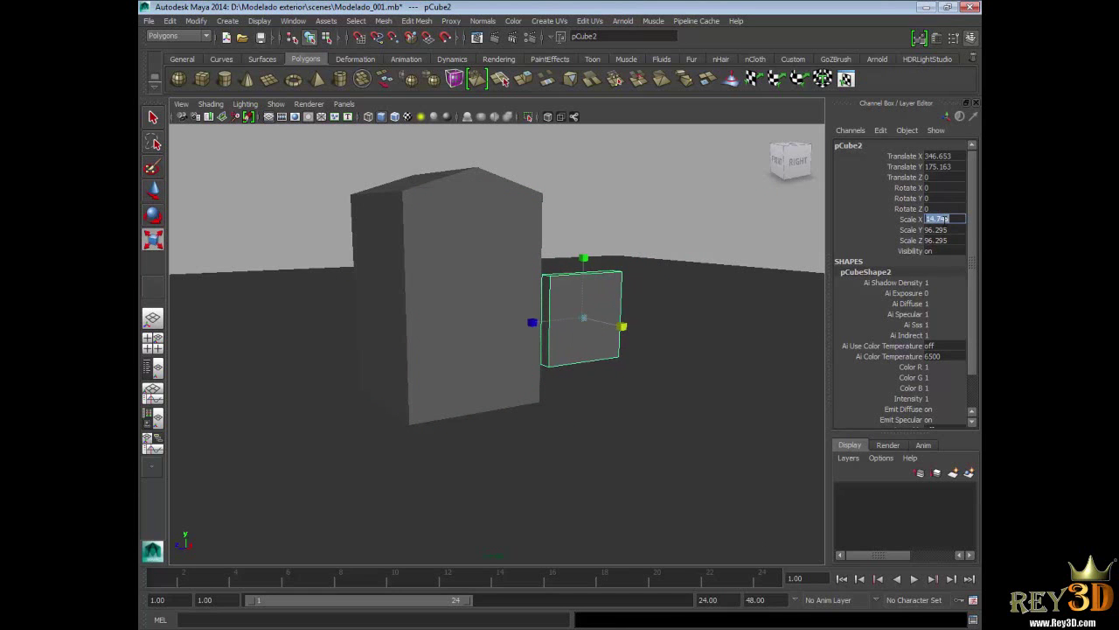
{"action": "type", "text": "14"}
{"action": "key", "text": "Return"}
{"action": "key", "text": "w"}
{"action": "left_click_drag", "start_coordinate": [583, 273], "coordinate": [582, 308]}
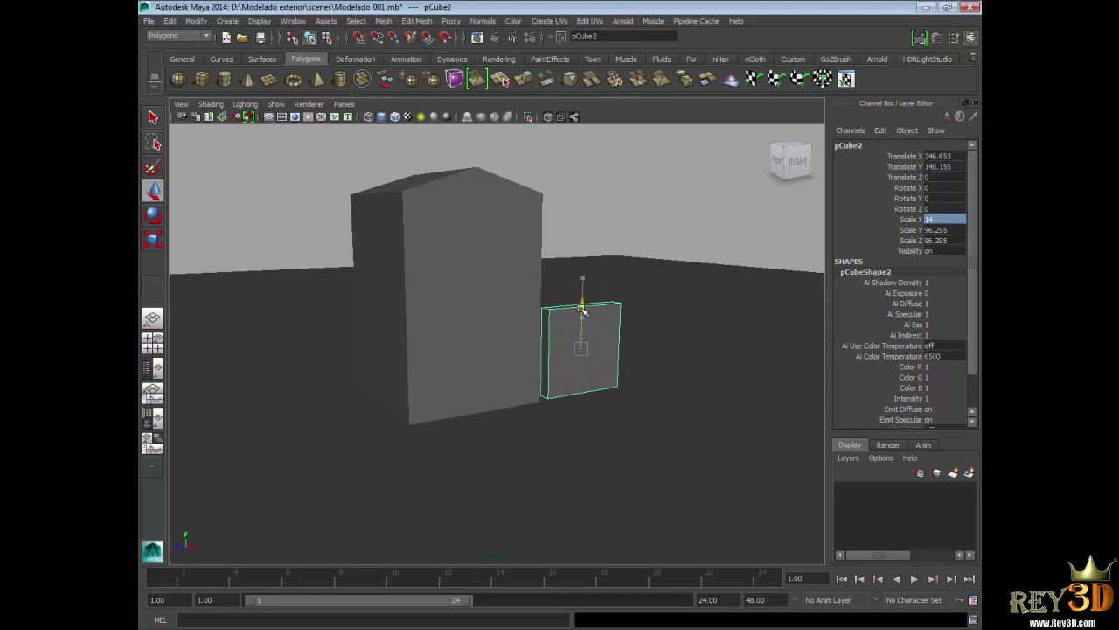
{"action": "left_click_drag", "start_coordinate": [608, 361], "coordinate": [601, 360]}
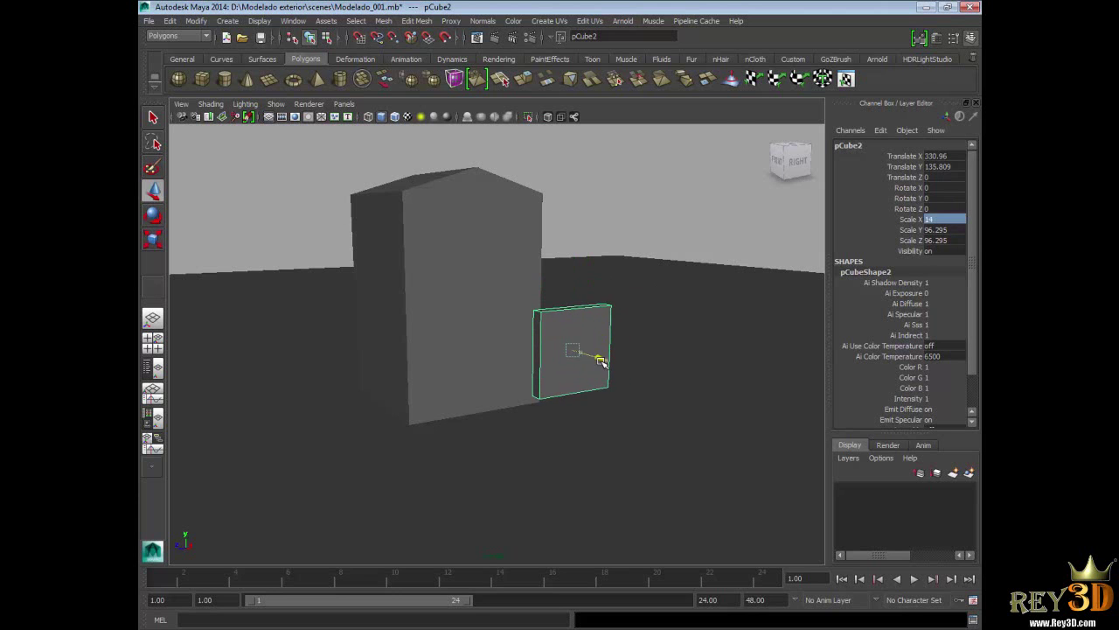
{"action": "key", "text": "space"}
{"action": "key", "text": "space"}
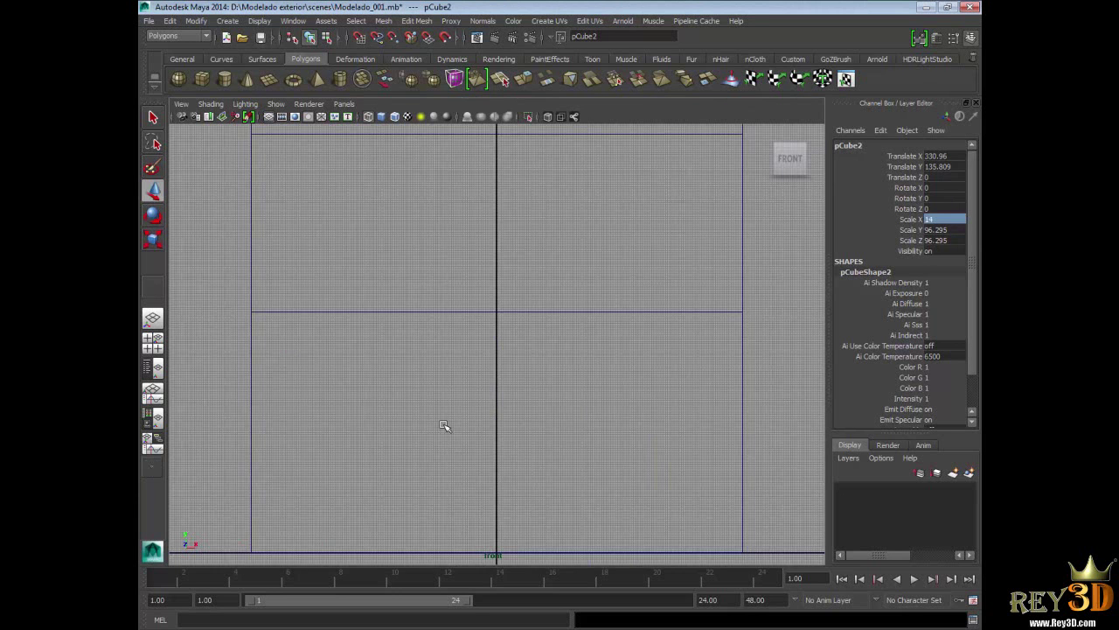
Zoom out the front view and slide the panel against the building's side
{"action": "scroll", "coordinate": [484, 344], "scroll_direction": "down", "scroll_amount": 1}
{"action": "scroll", "coordinate": [483, 344], "scroll_direction": "down", "scroll_amount": 2}
{"action": "scroll", "coordinate": [483, 344], "scroll_direction": "down", "scroll_amount": 5}
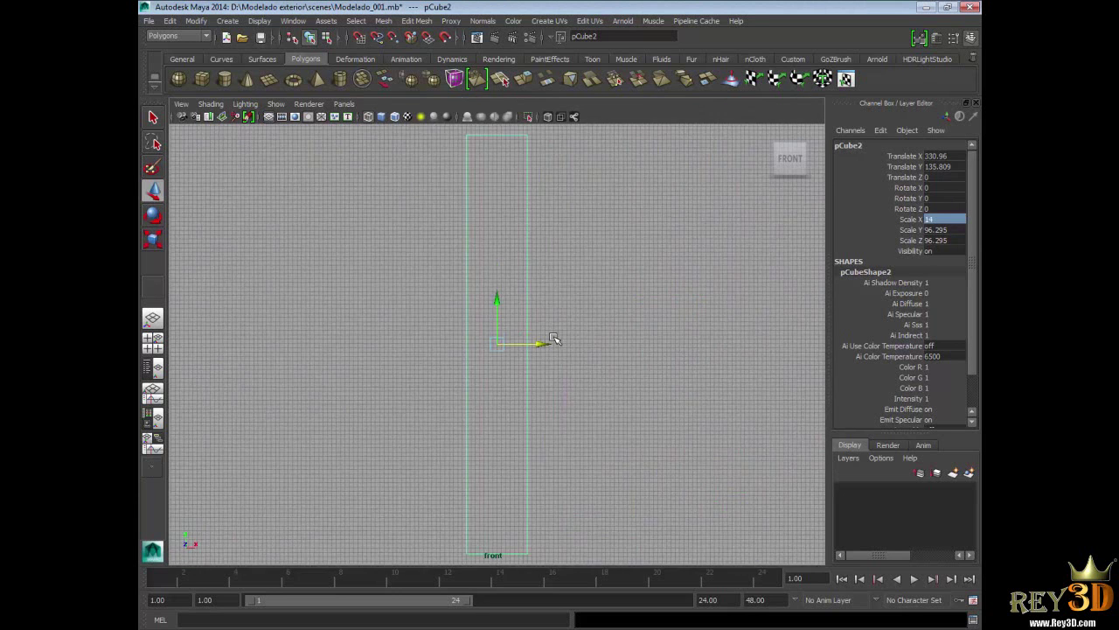
{"action": "scroll", "coordinate": [553, 339], "scroll_direction": "down", "scroll_amount": 2}
{"action": "scroll", "coordinate": [549, 337], "scroll_direction": "down", "scroll_amount": 2}
{"action": "mouse_move", "coordinate": [464, 362]}
{"action": "middle_mouse_down", "text": "alt"}
{"action": "mouse_move", "coordinate": [625, 313]}
{"action": "mouse_move", "coordinate": [663, 320]}
{"action": "middle_mouse_up", "text": "alt"}
{"action": "left_click_drag", "start_coordinate": [663, 320], "coordinate": [416, 311]}
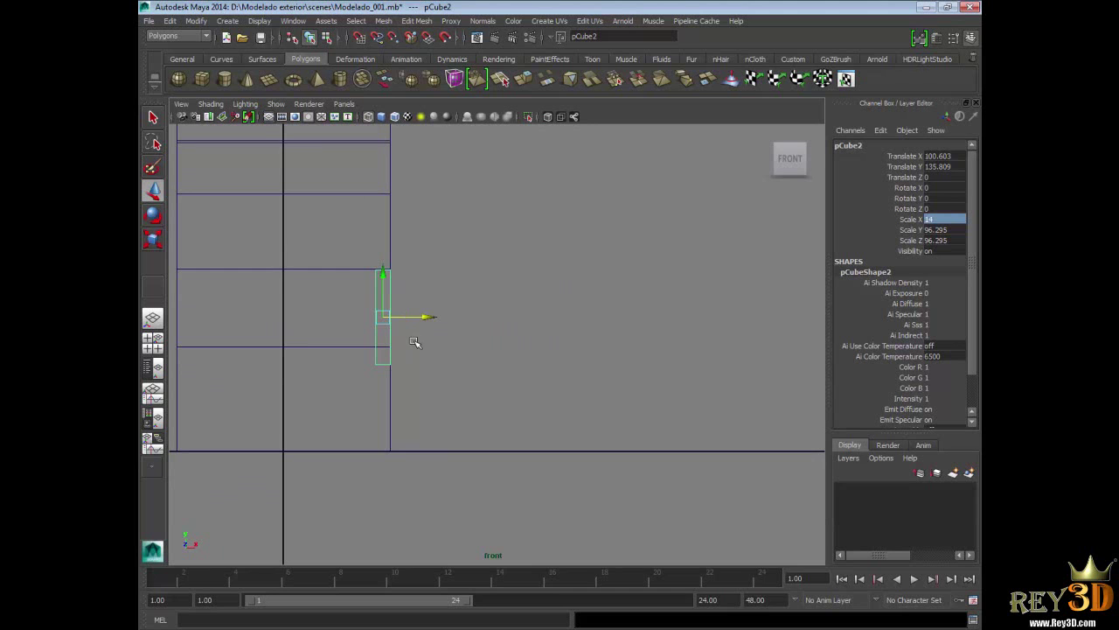
Stretch the panel taller along Y and lower it toward the ground
{"action": "key", "text": "r"}
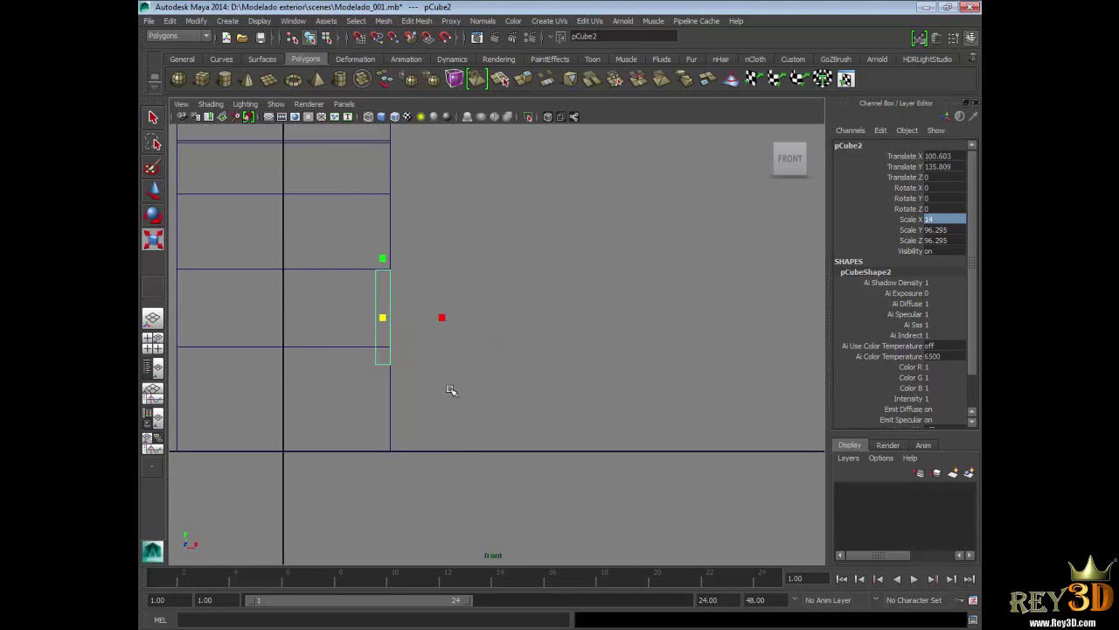
{"action": "left_click_drag", "start_coordinate": [380, 254], "coordinate": [382, 230]}
{"action": "left_click_drag", "start_coordinate": [382, 228], "coordinate": [386, 241]}
{"action": "key", "text": "w"}
{"action": "left_click_drag", "start_coordinate": [383, 271], "coordinate": [385, 346]}
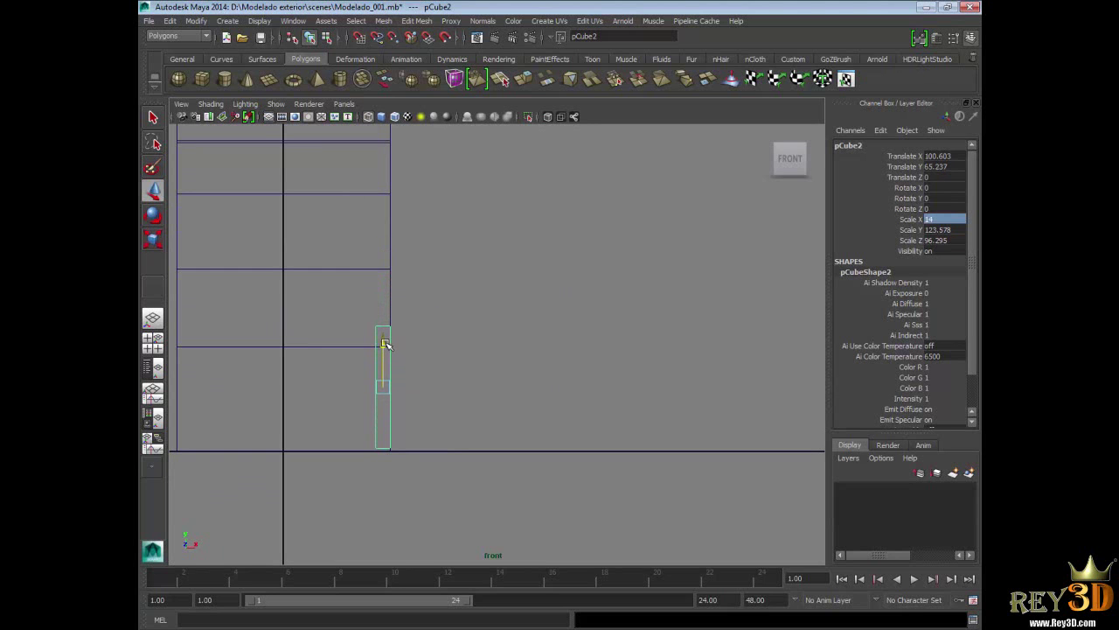
{"action": "key", "text": "r"}
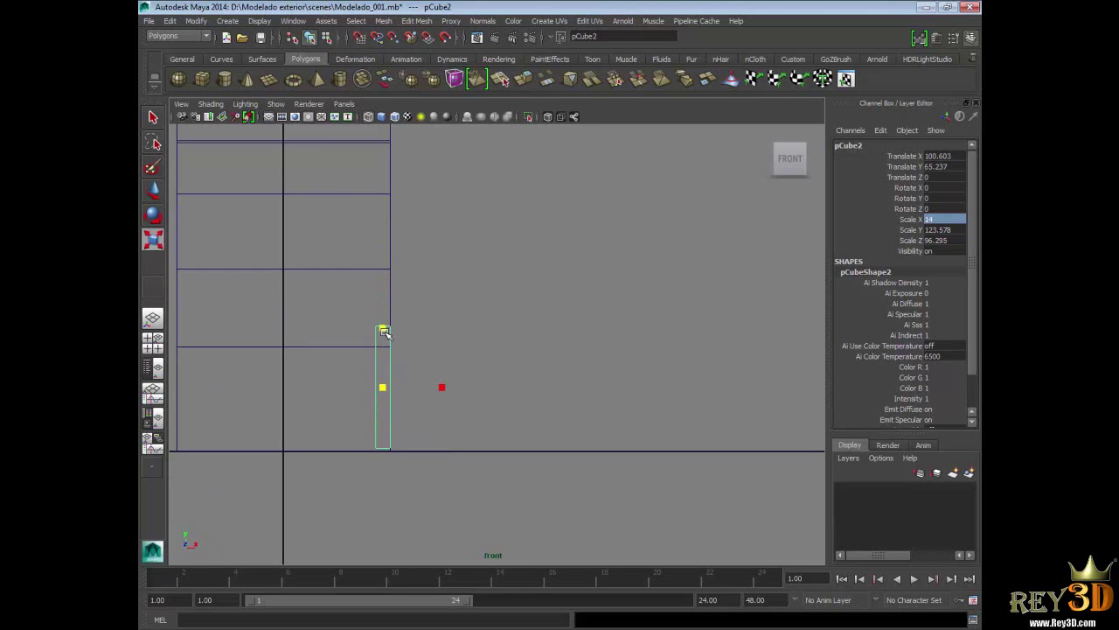
{"action": "left_click_drag", "start_coordinate": [383, 331], "coordinate": [384, 333]}
Enter Scale Y 111, rest the panel on the ground line, and return to four views
{"action": "left_click", "coordinate": [959, 229]}
{"action": "type", "text": "111"}
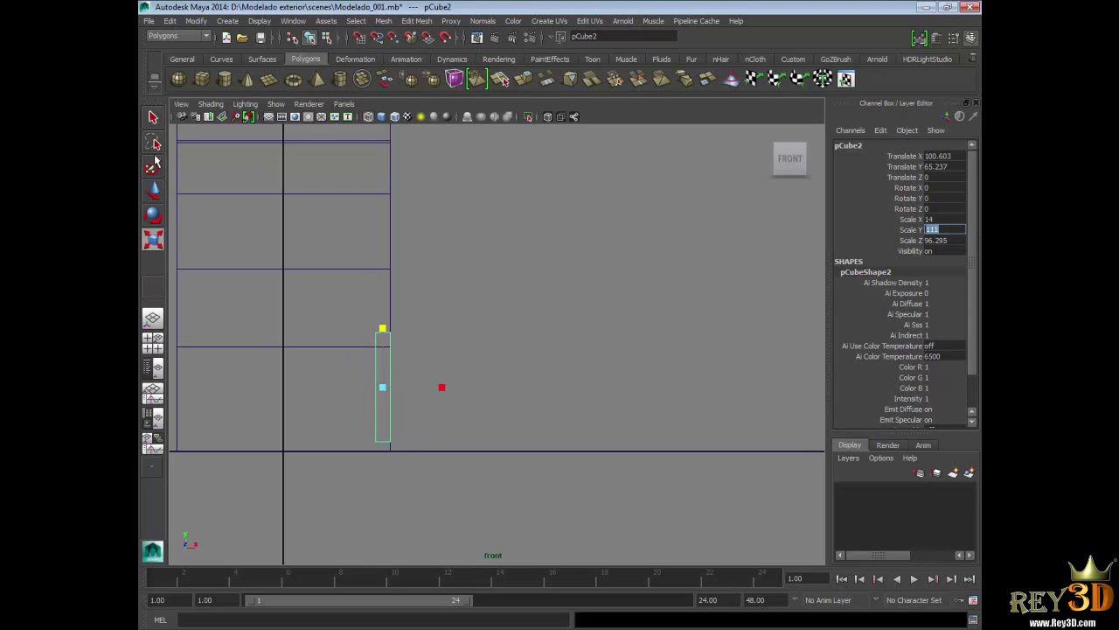
{"action": "left_click", "coordinate": [155, 190]}
{"action": "left_click_drag", "start_coordinate": [384, 345], "coordinate": [388, 353]}
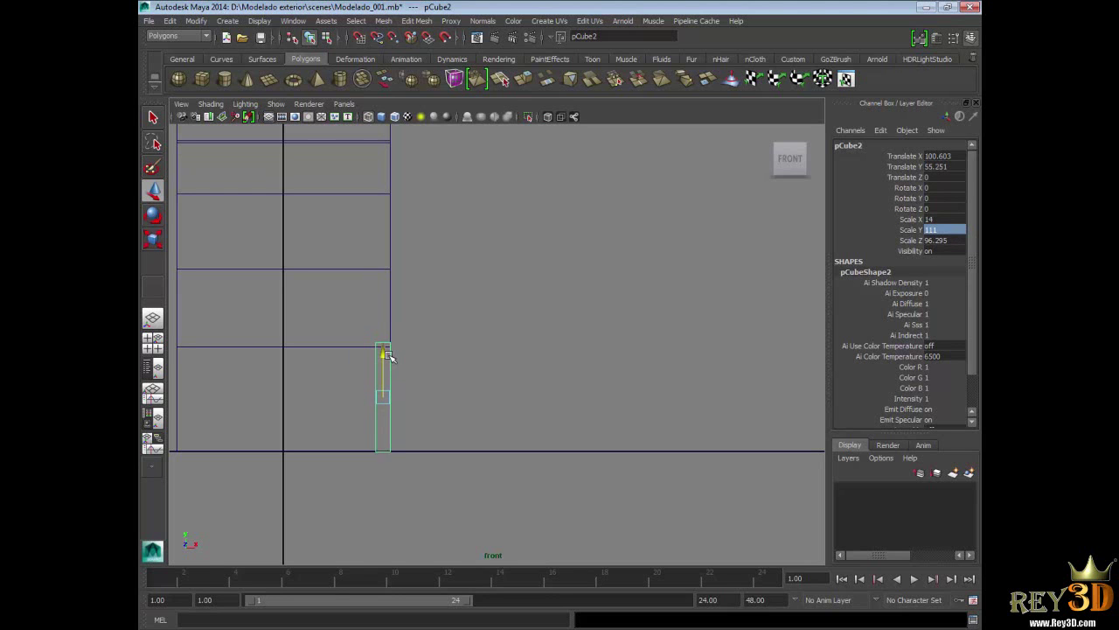
{"action": "key", "text": "space"}
{"action": "left_click_drag", "start_coordinate": [612, 248], "coordinate": [660, 241]}
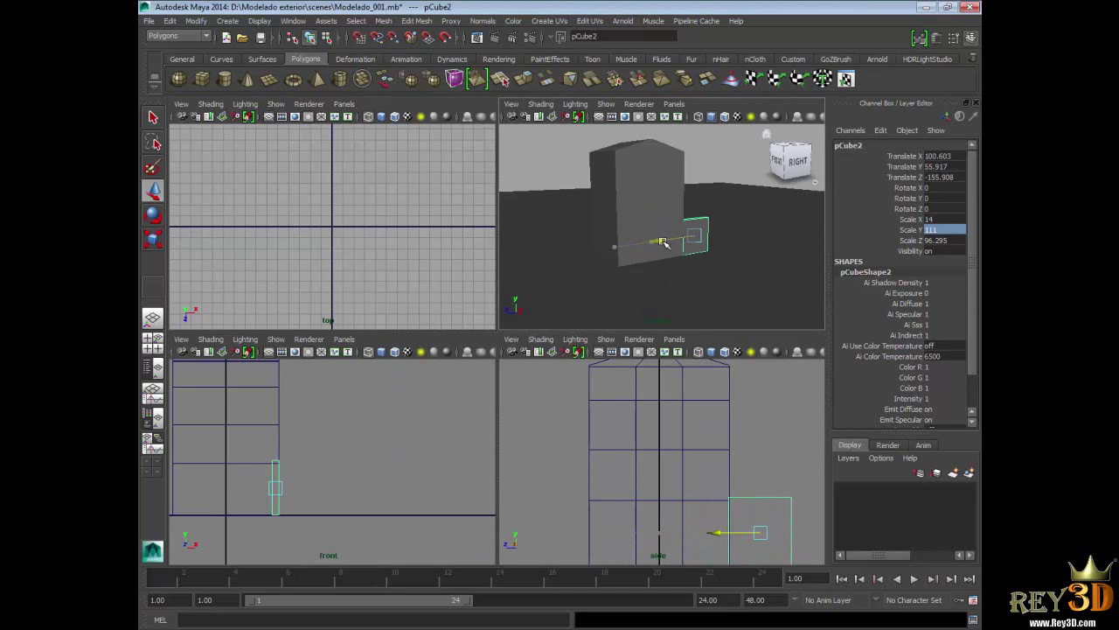
Set the panel's Scale Z to 116
{"action": "key", "text": "r"}
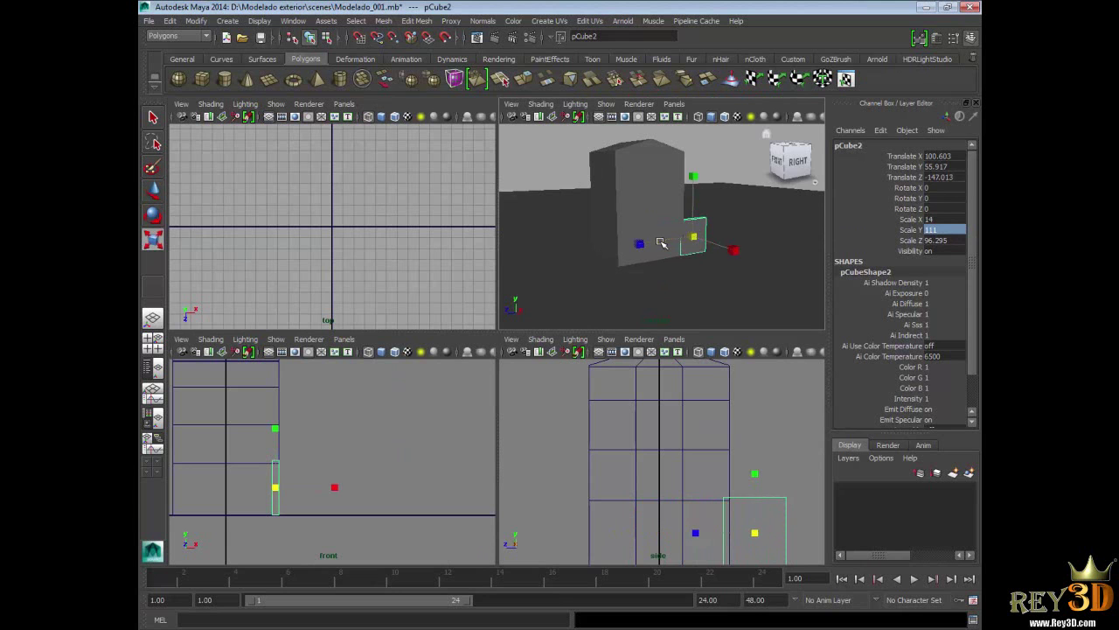
{"action": "mouse_move", "coordinate": [643, 245]}
{"action": "left_mouse_down"}
{"action": "mouse_move", "coordinate": [655, 243]}
{"action": "mouse_move", "coordinate": [628, 249]}
{"action": "left_mouse_up"}
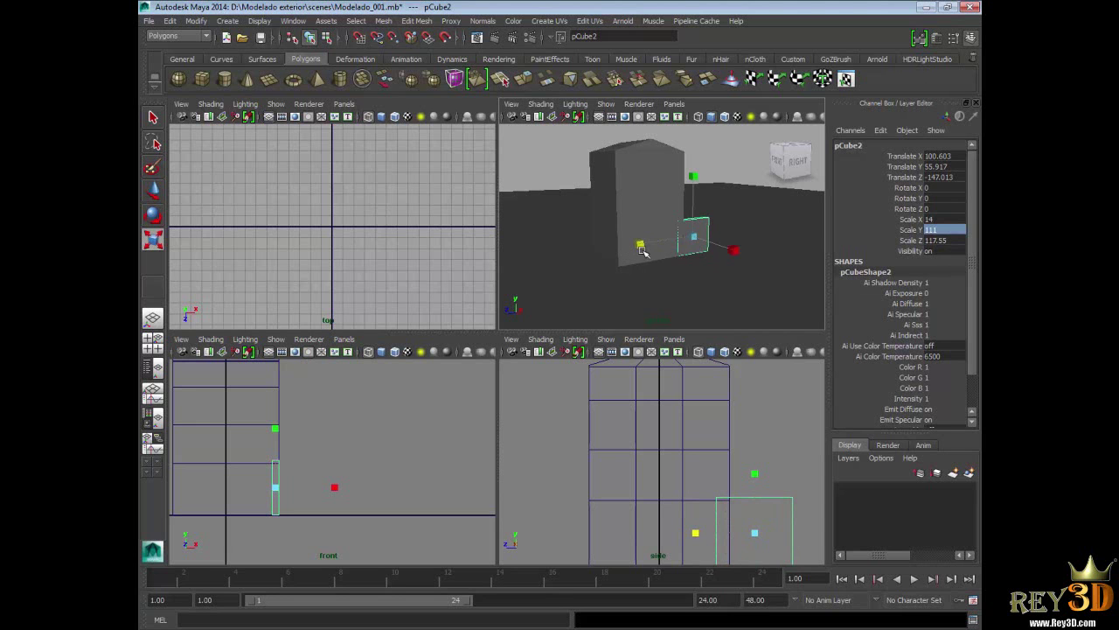
{"action": "left_click", "coordinate": [938, 241]}
{"action": "type", "text": "116"}
{"action": "key", "text": "Return"}
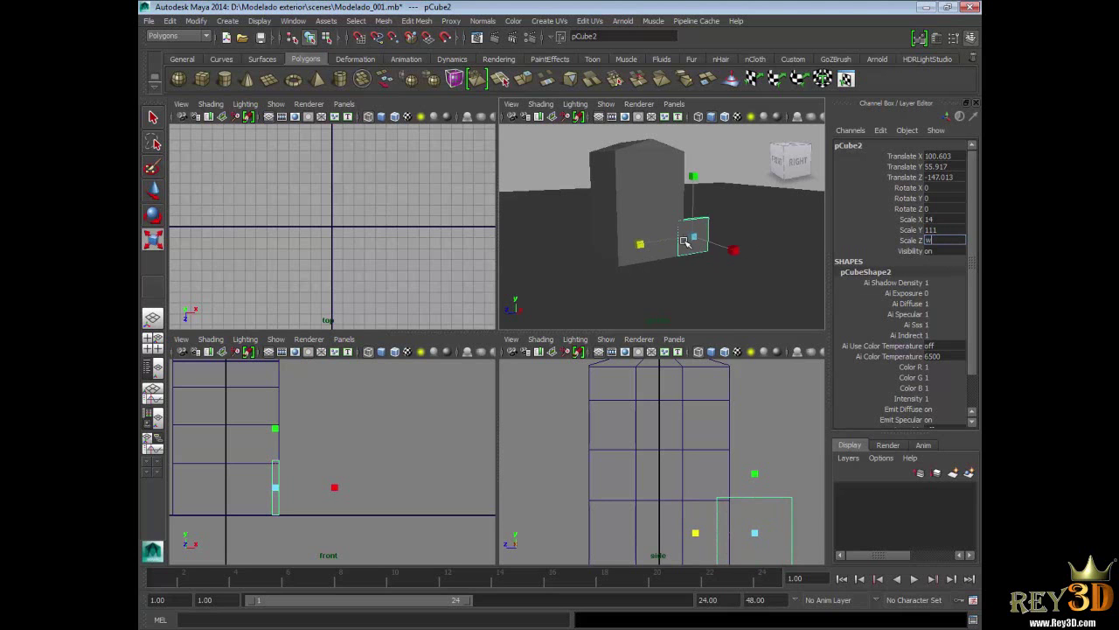
Push the panel out along Z in the side view, then maximize the perspective view
{"action": "left_click", "coordinate": [155, 192]}
{"action": "left_click_drag", "start_coordinate": [656, 248], "coordinate": [675, 348]}
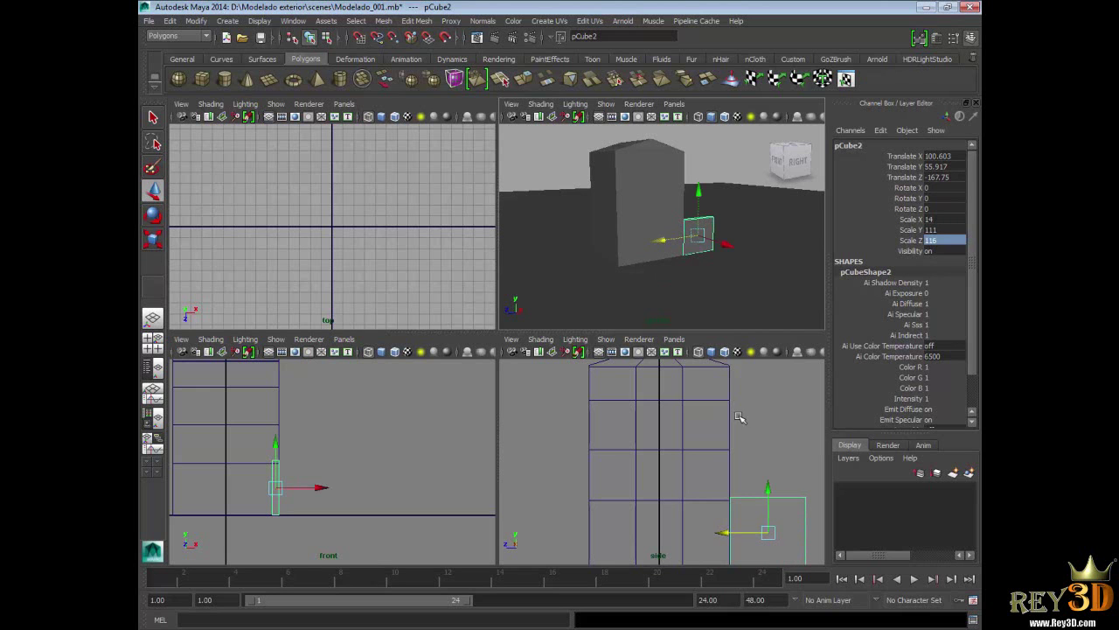
{"action": "key", "text": "space"}
{"action": "left_click_drag", "start_coordinate": [665, 486], "coordinate": [664, 488]}
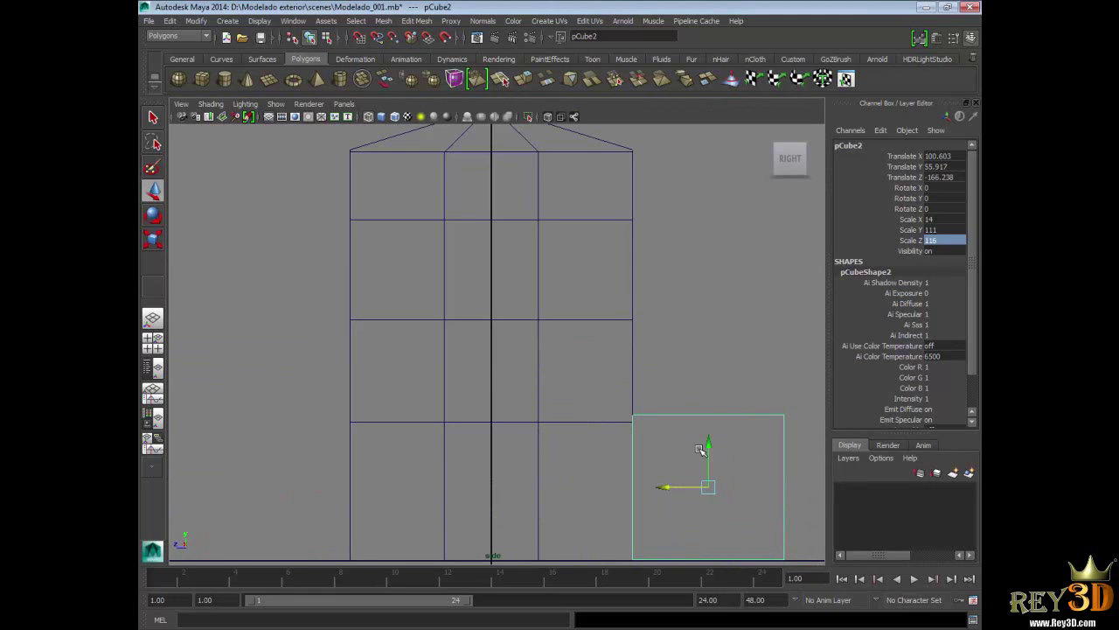
{"action": "left_click_drag", "start_coordinate": [709, 448], "coordinate": [704, 447]}
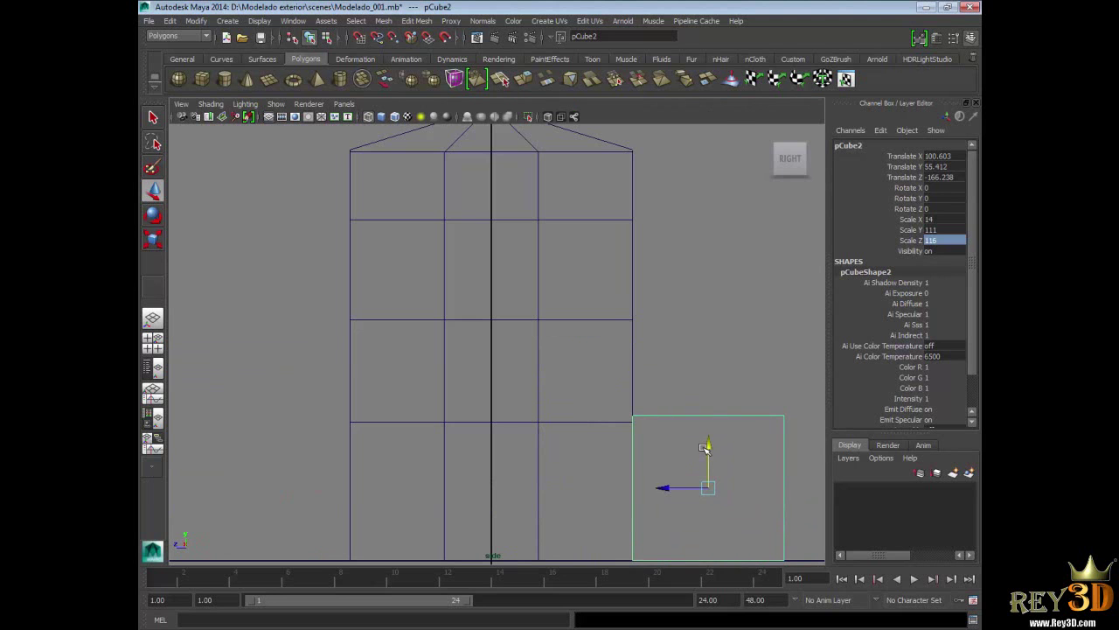
{"action": "key", "text": "space"}
{"action": "key", "text": "space"}
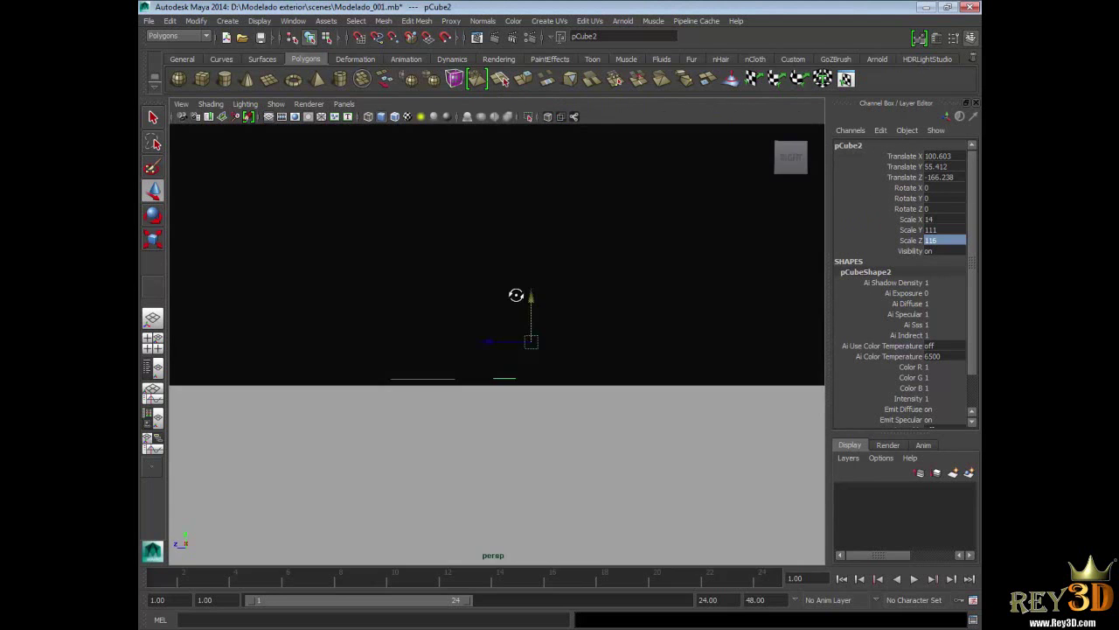
Switch to face mode and select the slab's narrow side face
{"action": "mouse_move", "coordinate": [584, 308]}
{"action": "left_mouse_down", "text": "alt"}
{"action": "mouse_move", "coordinate": [393, 312]}
{"action": "mouse_move", "coordinate": [451, 338]}
{"action": "left_mouse_up", "text": "alt"}
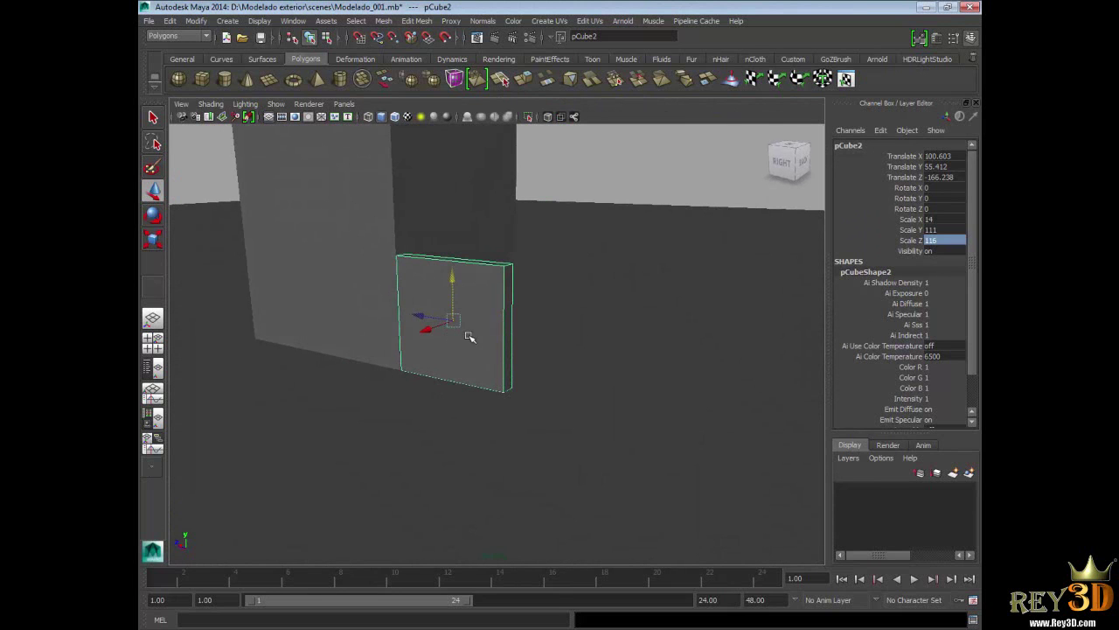
{"action": "right_click", "coordinate": [505, 321]}
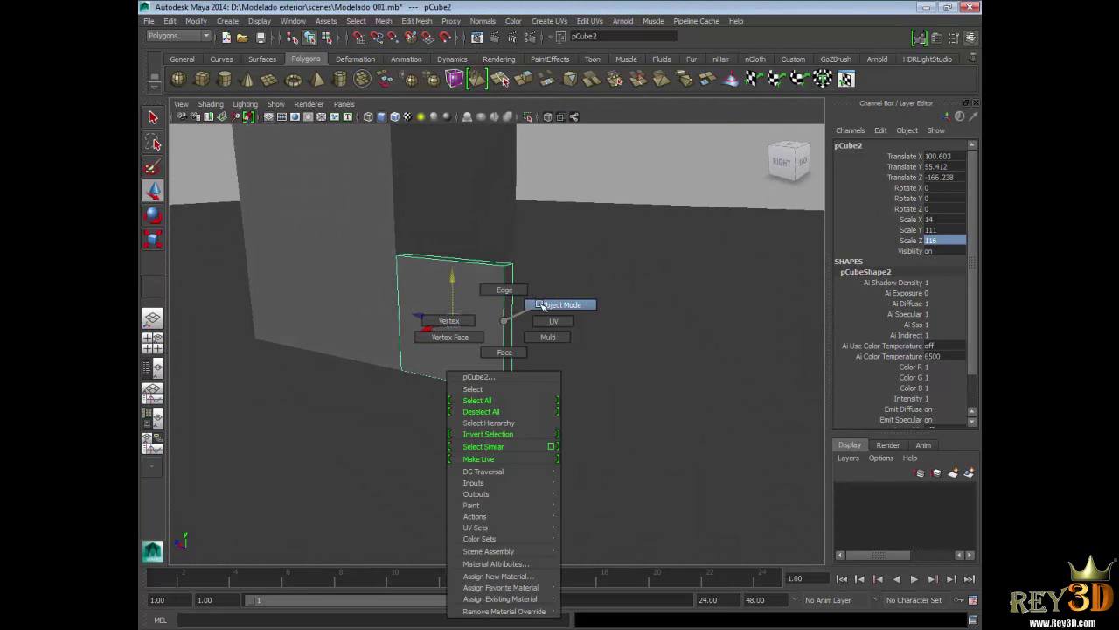
{"action": "left_click", "coordinate": [505, 351]}
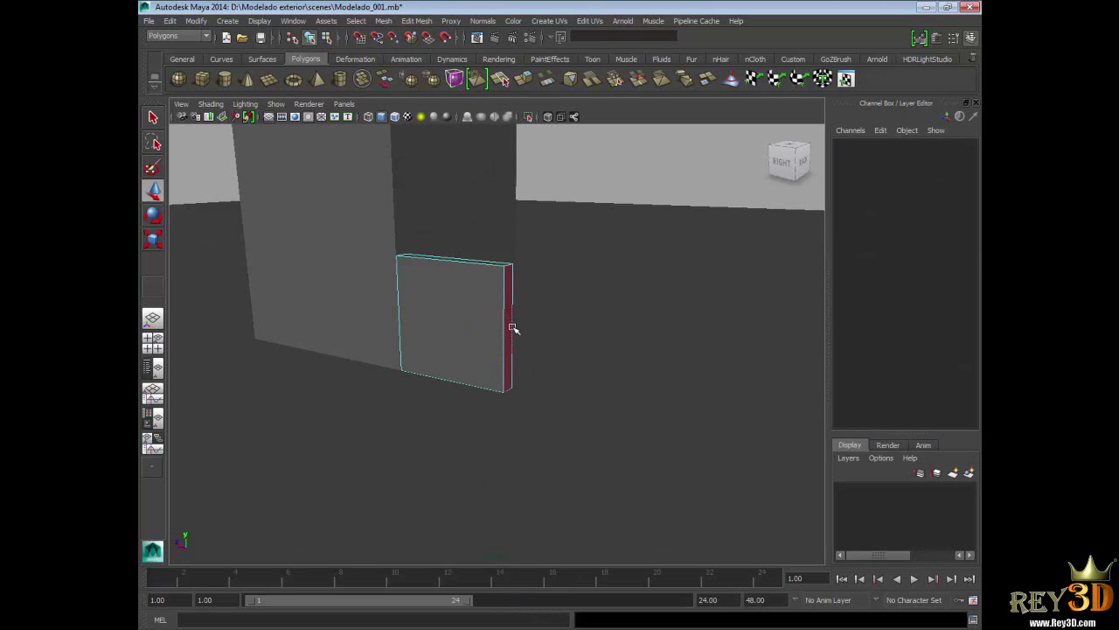
{"action": "left_click", "coordinate": [507, 323]}
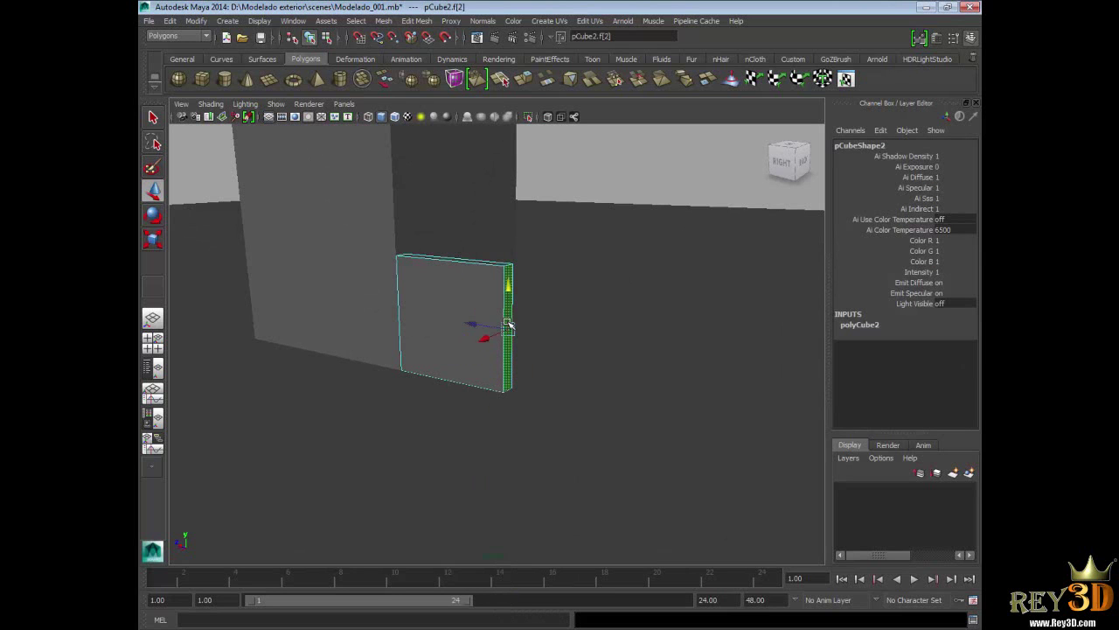
Extrude that face outward to Local Translate Z 30.484
{"action": "left_click", "coordinate": [417, 21]}
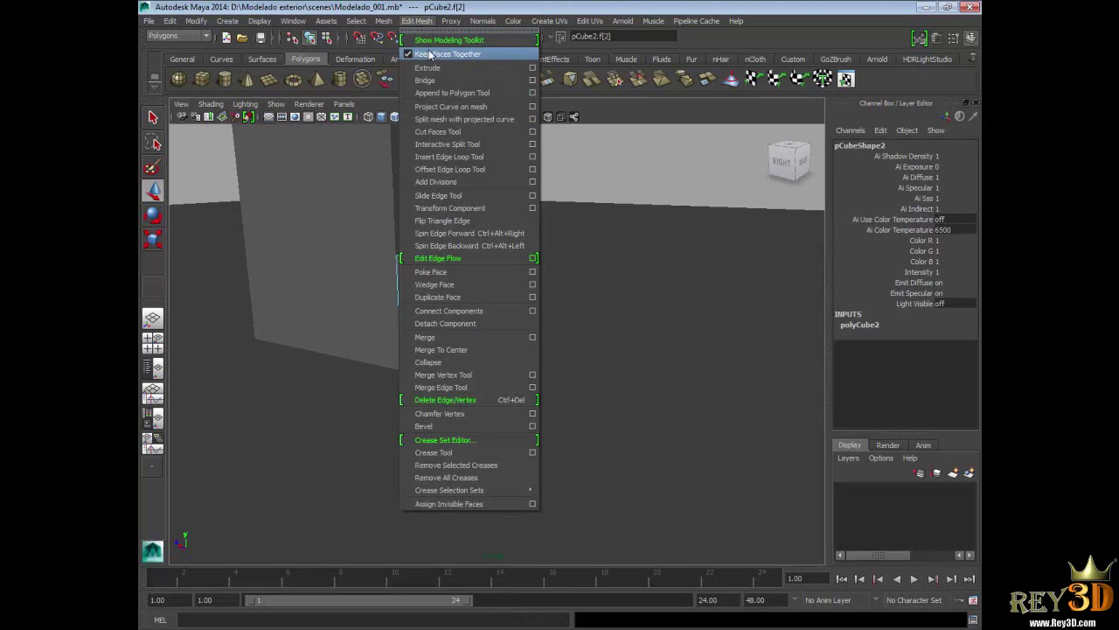
{"action": "left_click", "coordinate": [429, 67]}
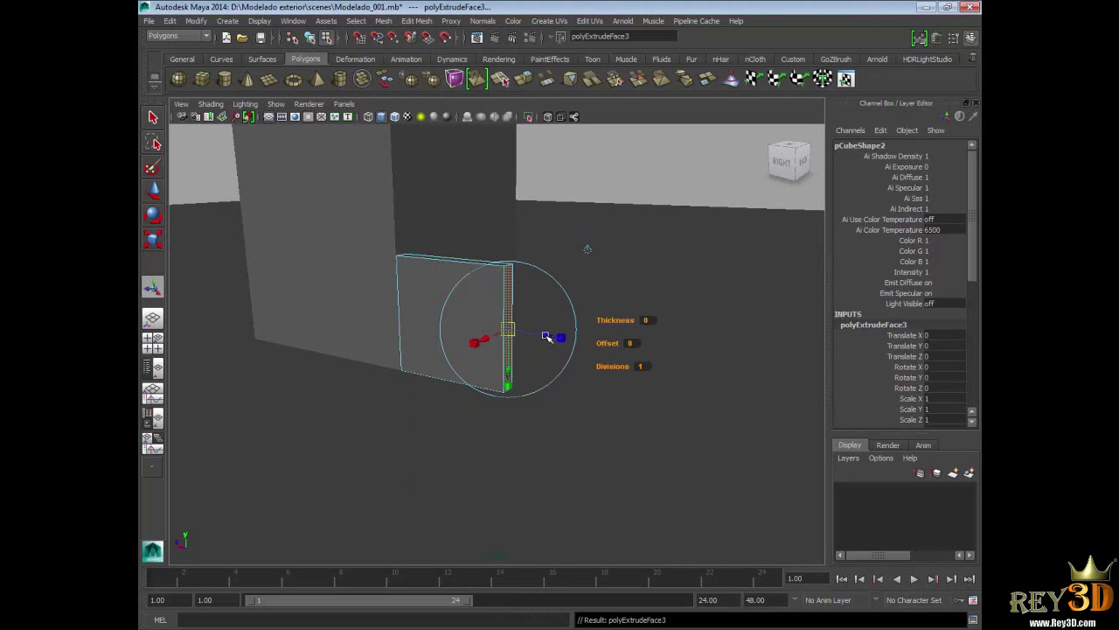
{"action": "left_click_drag", "start_coordinate": [548, 337], "coordinate": [561, 339]}
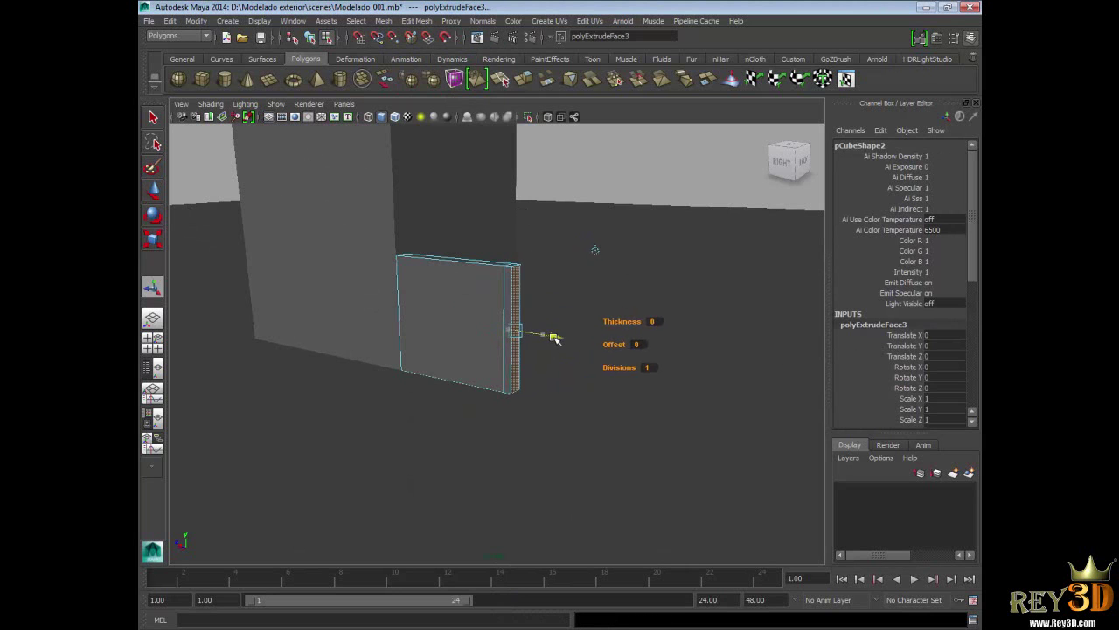
{"action": "scroll", "coordinate": [971, 289], "scroll_direction": "down", "scroll_amount": 2}
{"action": "scroll", "coordinate": [970, 289], "scroll_direction": "down", "scroll_amount": 2}
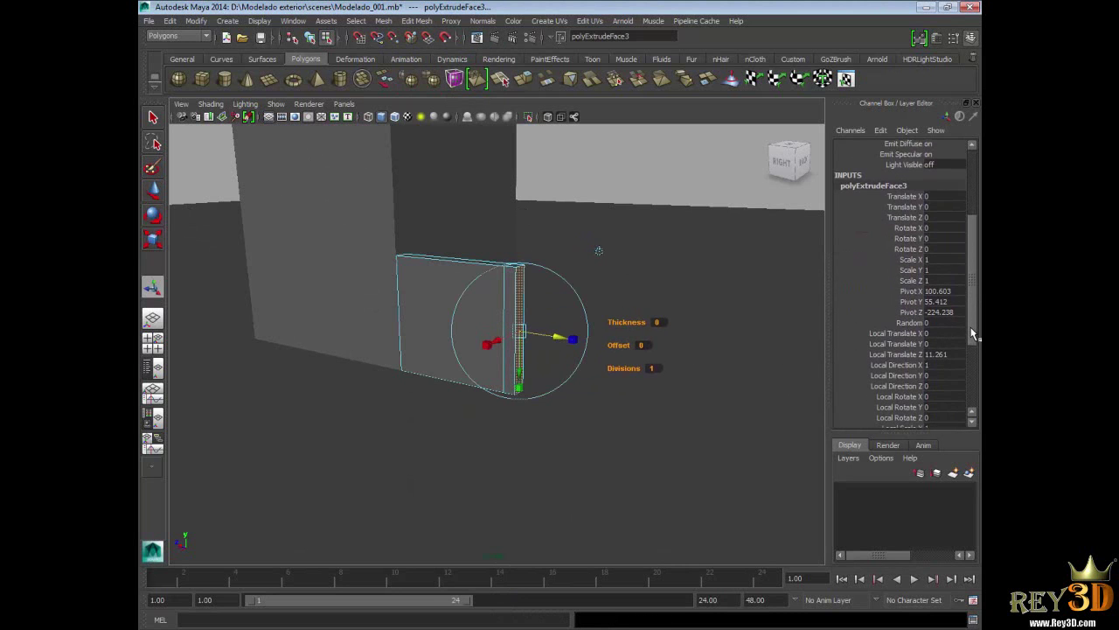
{"action": "scroll", "coordinate": [971, 289], "scroll_direction": "down", "scroll_amount": 2}
{"action": "left_click_drag", "start_coordinate": [557, 339], "coordinate": [580, 341]}
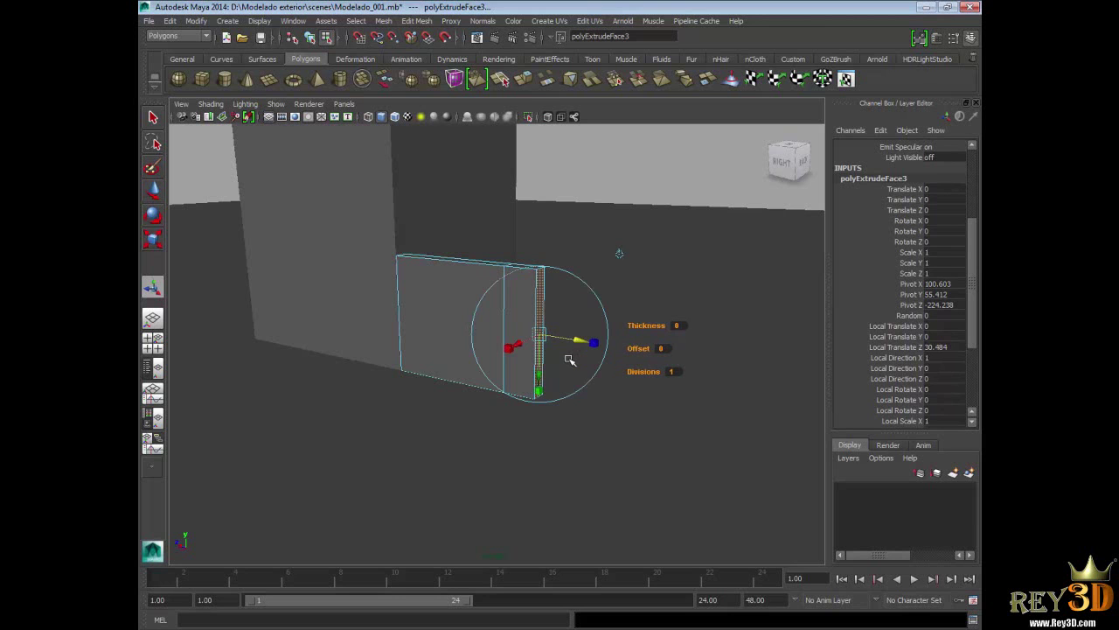
Extrude the end face twice more, pulling each section out (Local Translate Z 35.682)
{"action": "key", "text": "ctrl+e"}
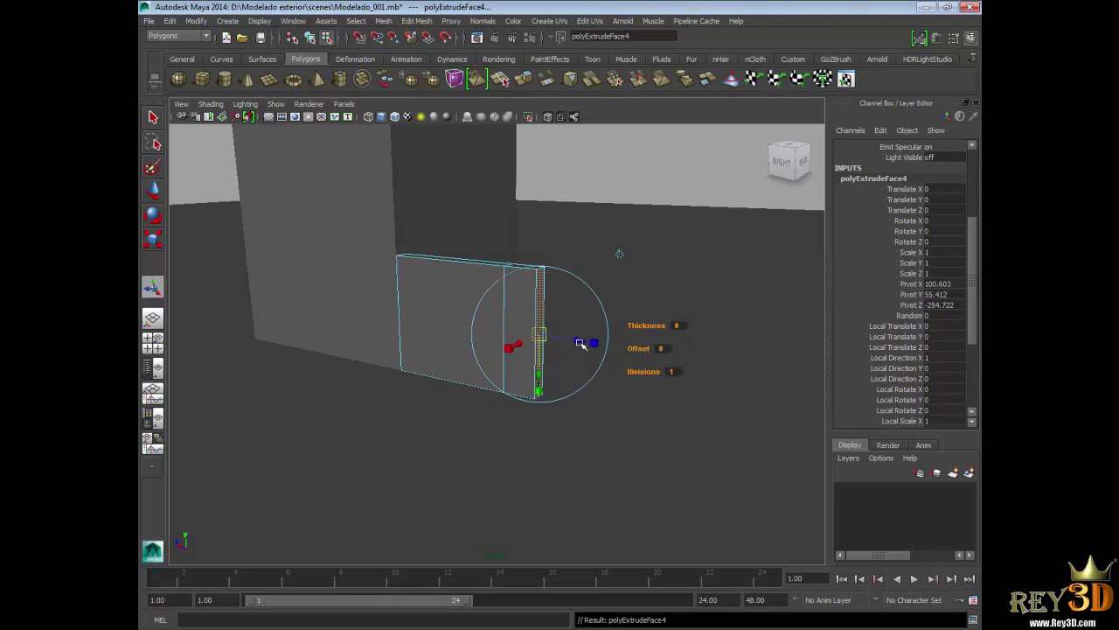
{"action": "left_click_drag", "start_coordinate": [580, 341], "coordinate": [654, 357]}
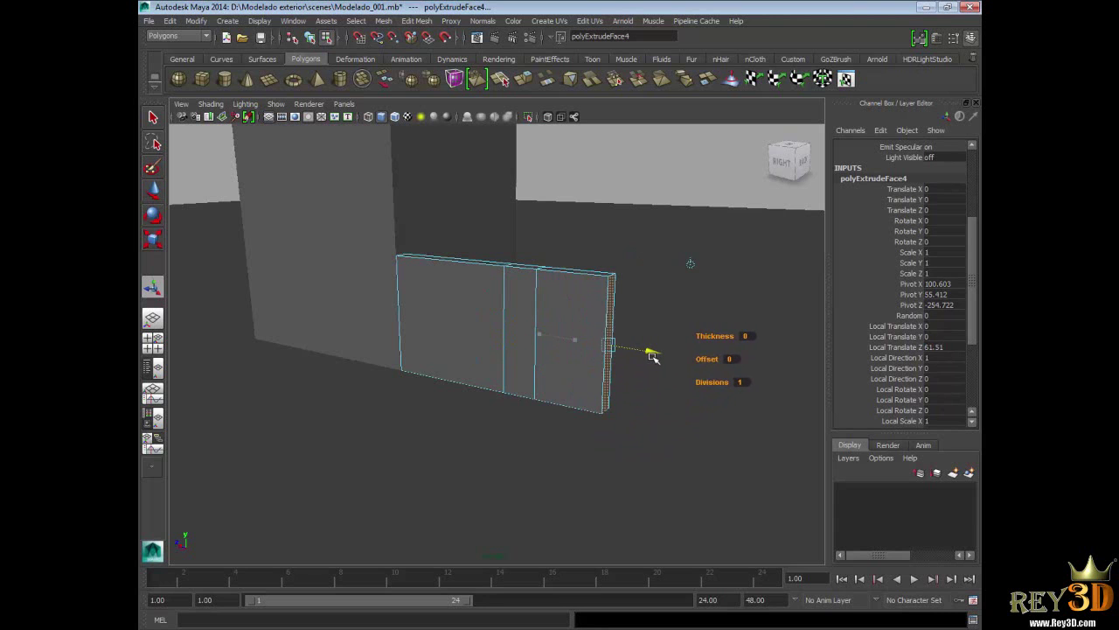
{"action": "left_click_drag", "start_coordinate": [655, 357], "coordinate": [655, 354]}
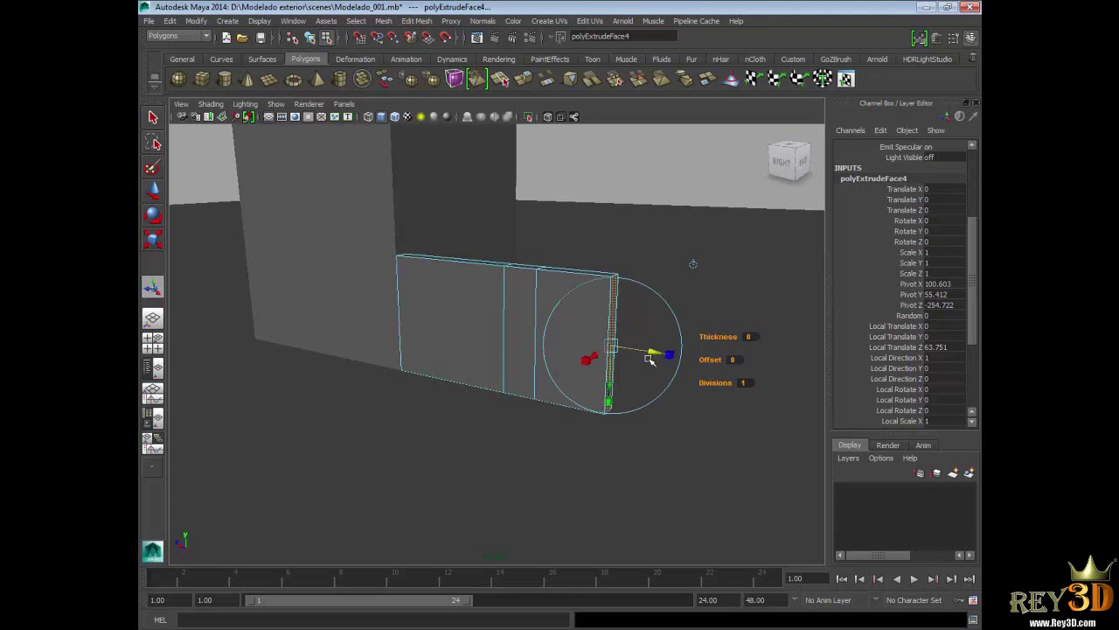
{"action": "key", "text": "ctrl+e"}
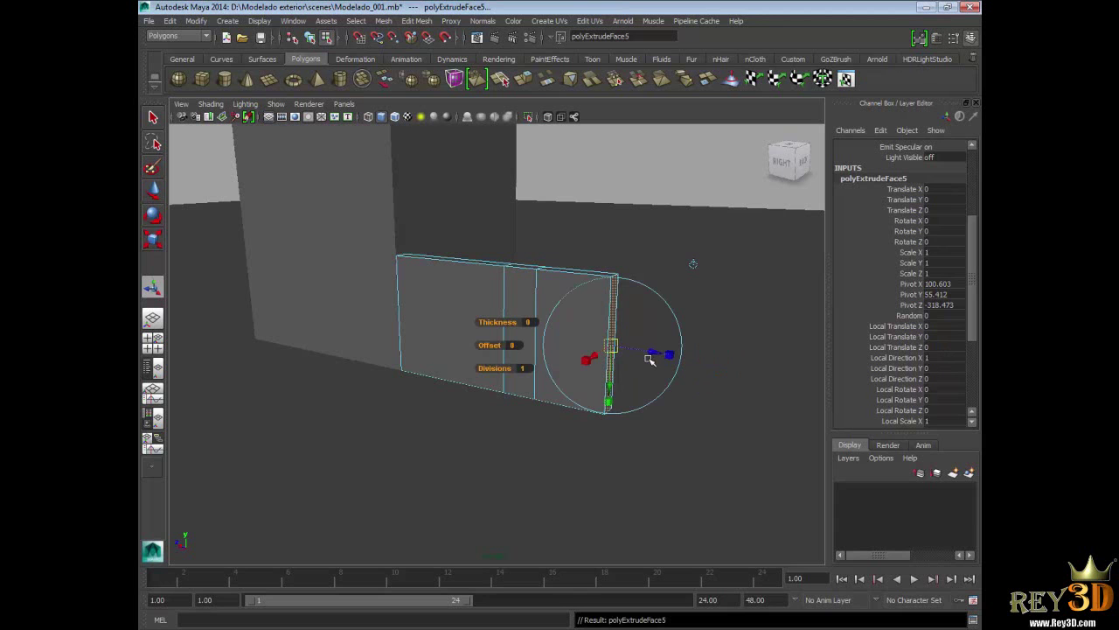
{"action": "left_click", "coordinate": [651, 355]}
{"action": "left_click_drag", "start_coordinate": [653, 354], "coordinate": [696, 365]}
{"action": "left_click_drag", "start_coordinate": [697, 366], "coordinate": [699, 366]}
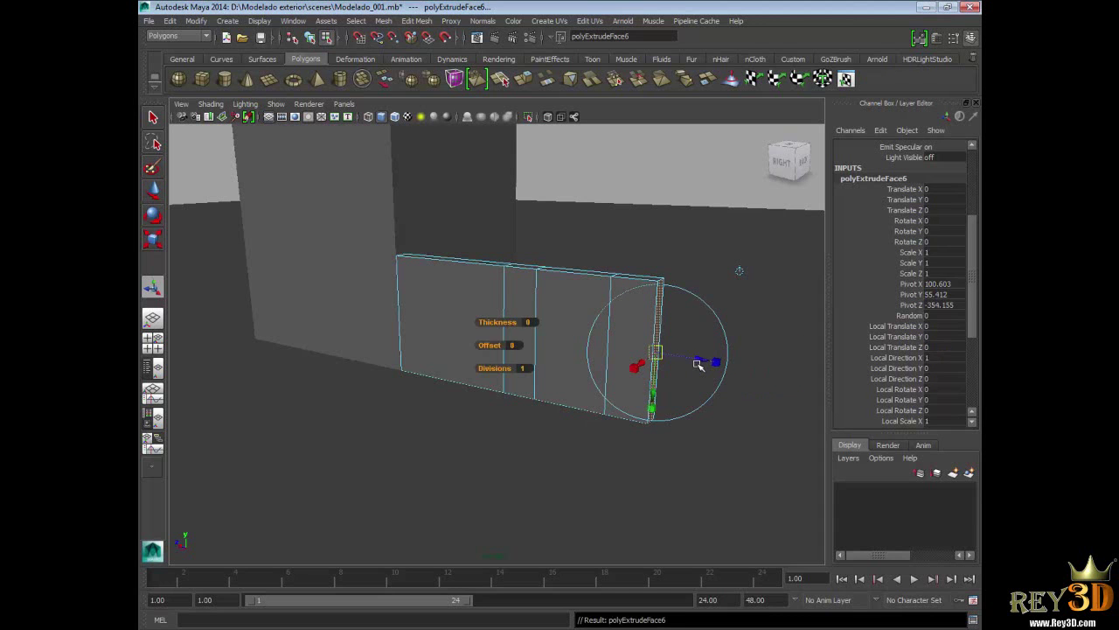
Extrude the end face again and stretch it to Local Translate Z 249.178
{"action": "key", "text": "ctrl+e"}
{"action": "left_click_drag", "start_coordinate": [700, 365], "coordinate": [862, 388]}
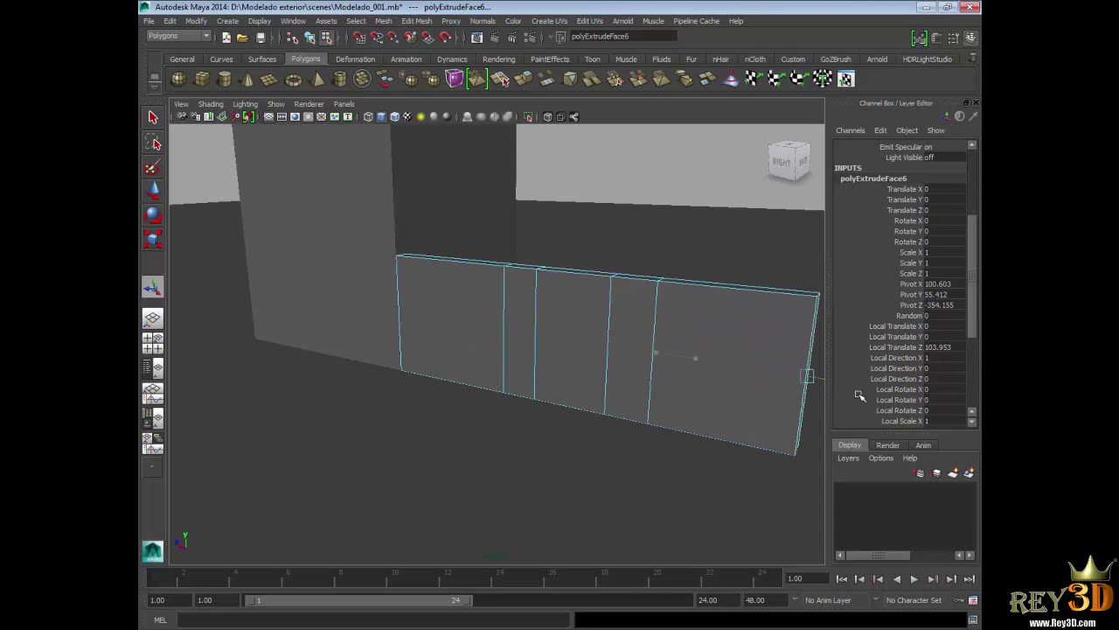
{"action": "scroll", "coordinate": [664, 376], "scroll_direction": "down", "scroll_amount": 5}
{"action": "left_click_drag", "start_coordinate": [698, 369], "coordinate": [764, 382]}
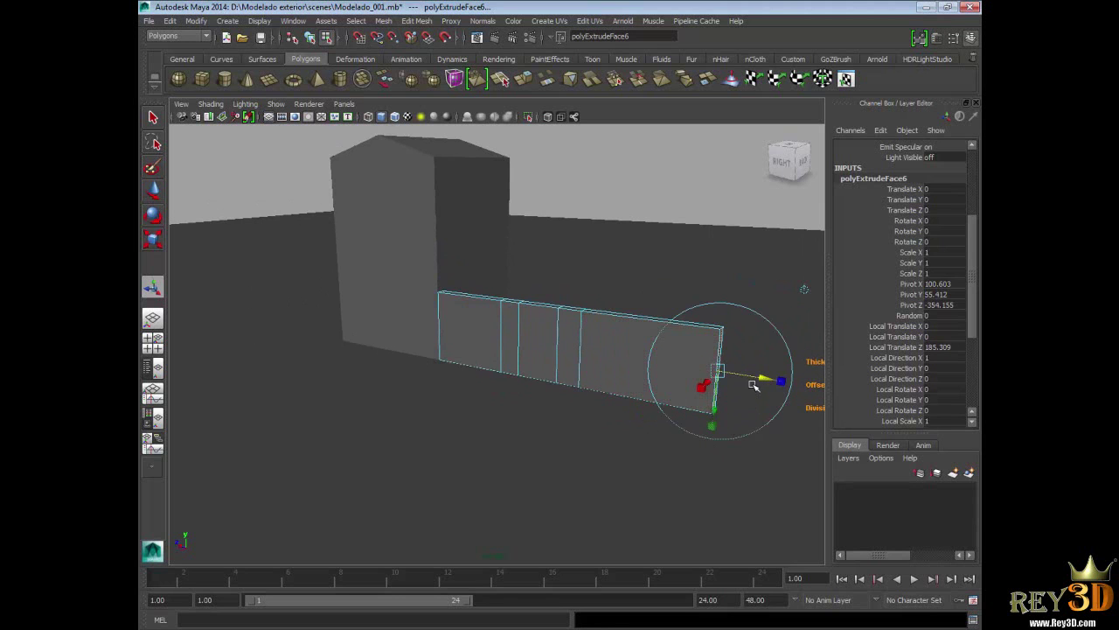
{"action": "left_click_drag", "start_coordinate": [766, 378], "coordinate": [823, 401]}
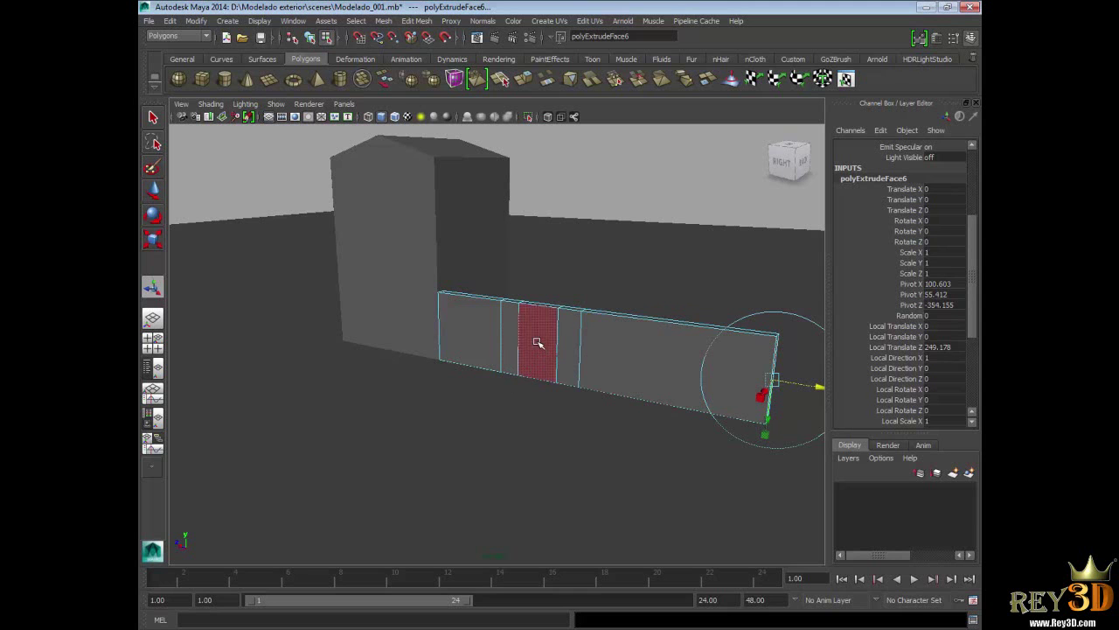
Zoom in on the long wall and select two top faces over its middle
{"action": "left_click_drag", "start_coordinate": [536, 338], "coordinate": [548, 359], "text": "alt"}
{"action": "scroll", "coordinate": [525, 362], "scroll_direction": "up", "scroll_amount": 2}
{"action": "scroll", "coordinate": [605, 379], "scroll_direction": "up", "scroll_amount": 2}
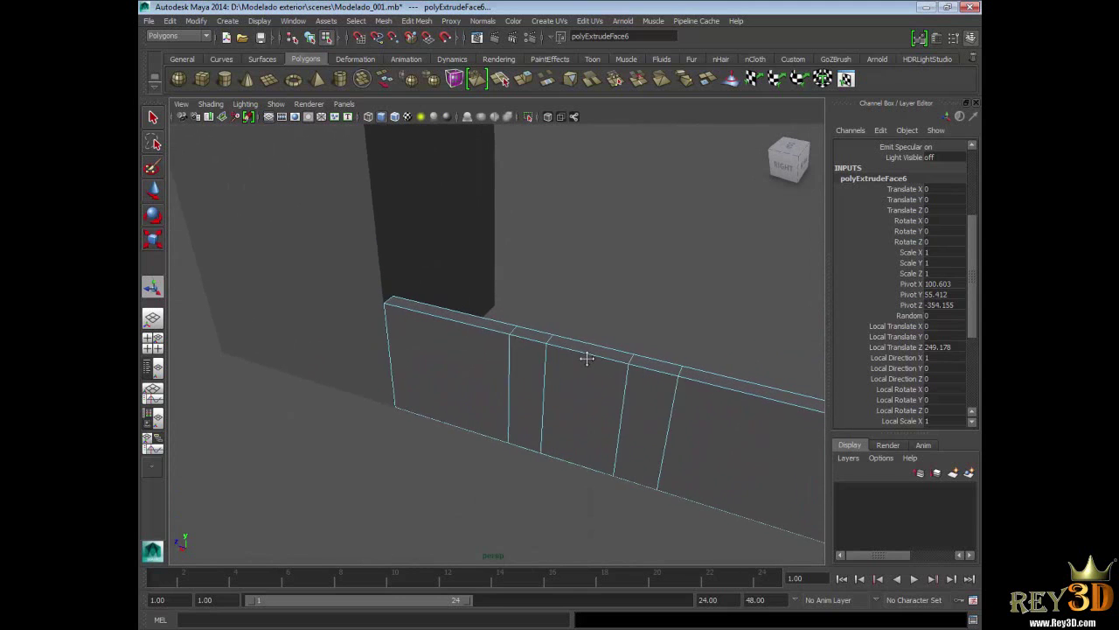
{"action": "scroll", "coordinate": [587, 352], "scroll_direction": "up", "scroll_amount": 2}
{"action": "left_click", "coordinate": [490, 318]}
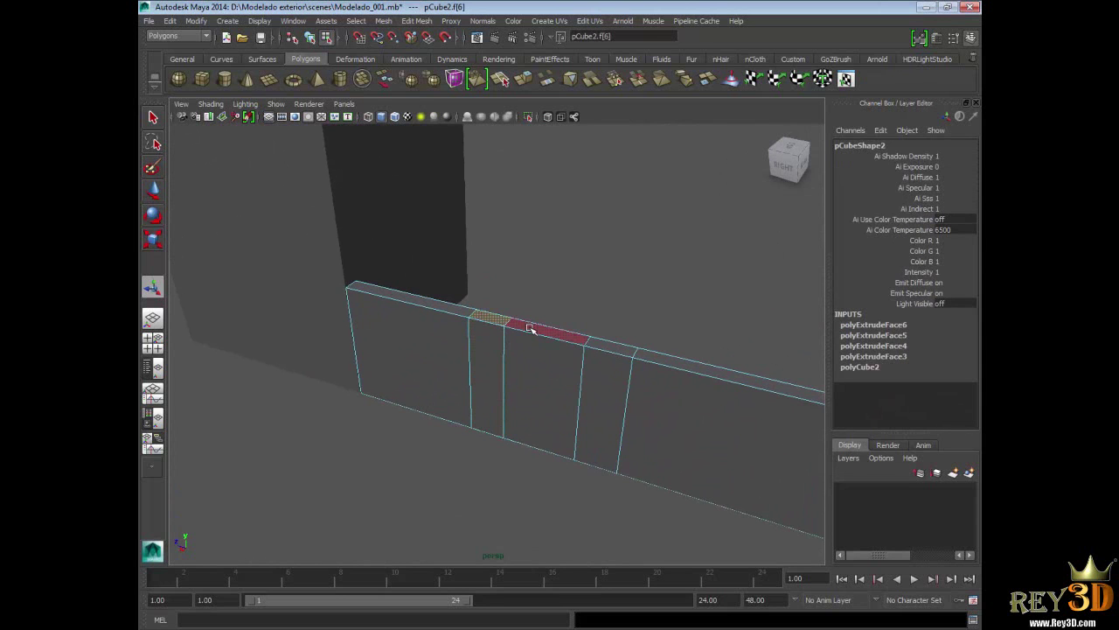
{"action": "left_click", "coordinate": [531, 327], "text": "shift"}
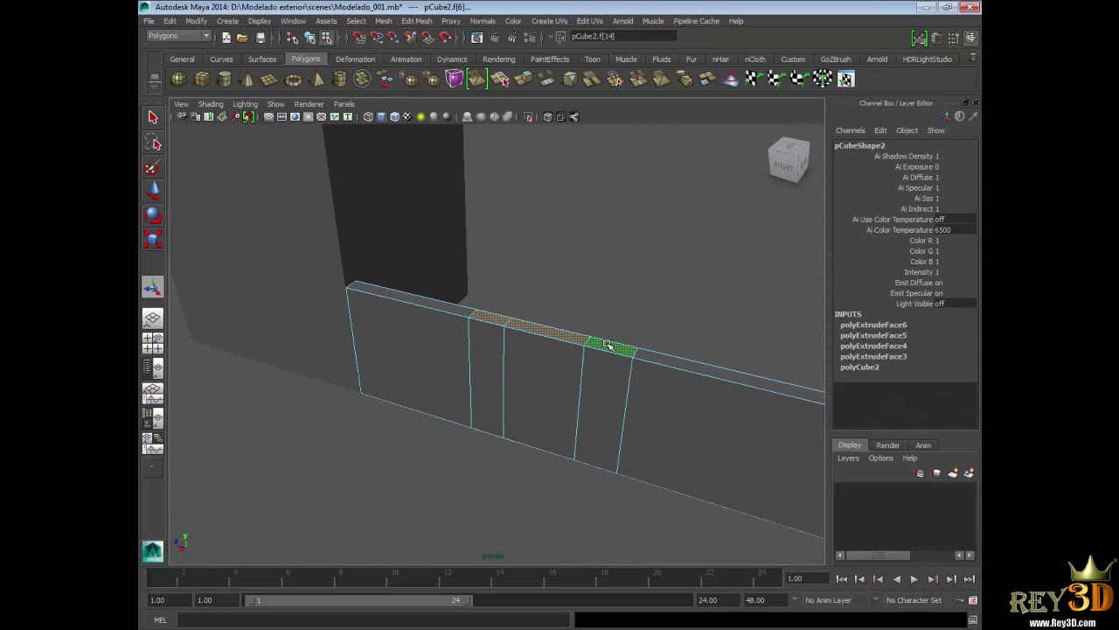
Extrude the middle top faces up by 20.573 into a raised block and save the scene
{"action": "left_click", "coordinate": [608, 346], "text": "shift"}
{"action": "key", "text": "ctrl+e"}
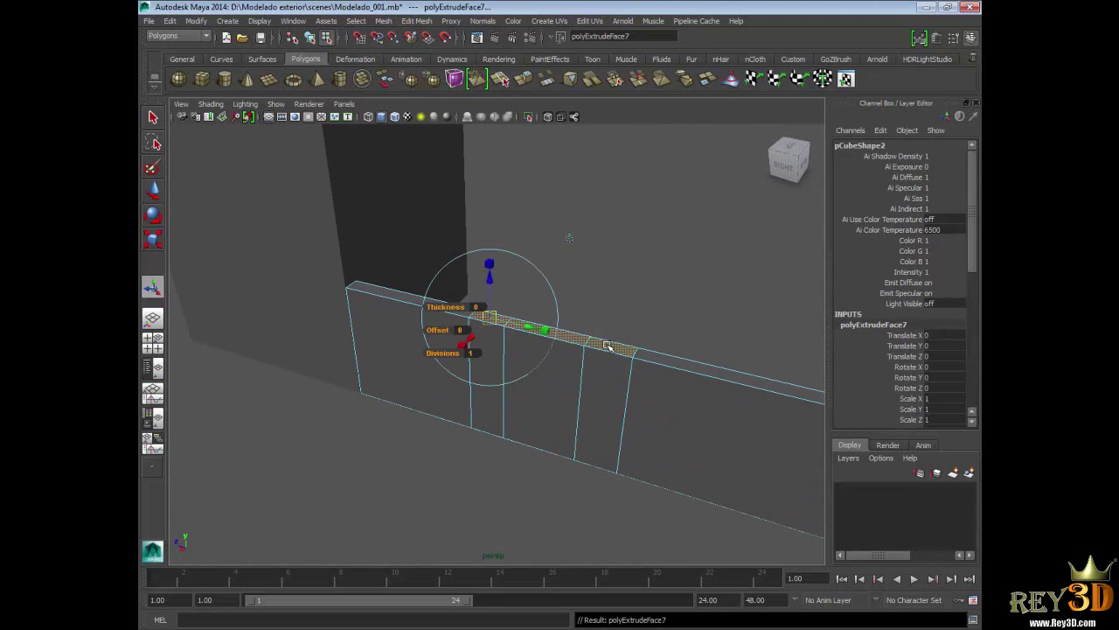
{"action": "left_click", "coordinate": [492, 282]}
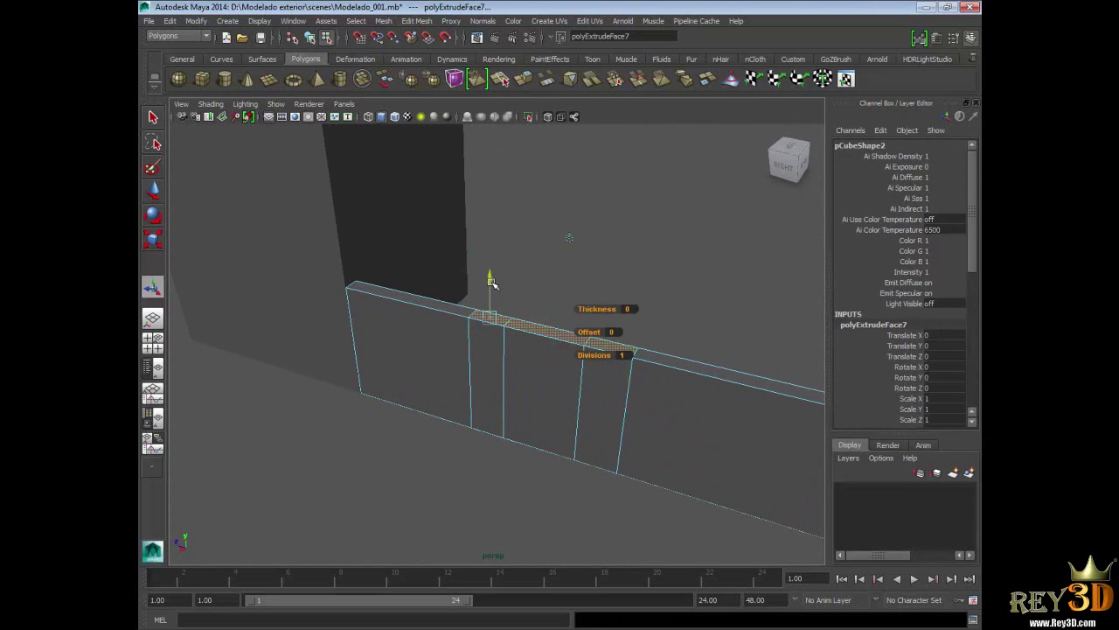
{"action": "left_click_drag", "start_coordinate": [492, 282], "coordinate": [502, 252]}
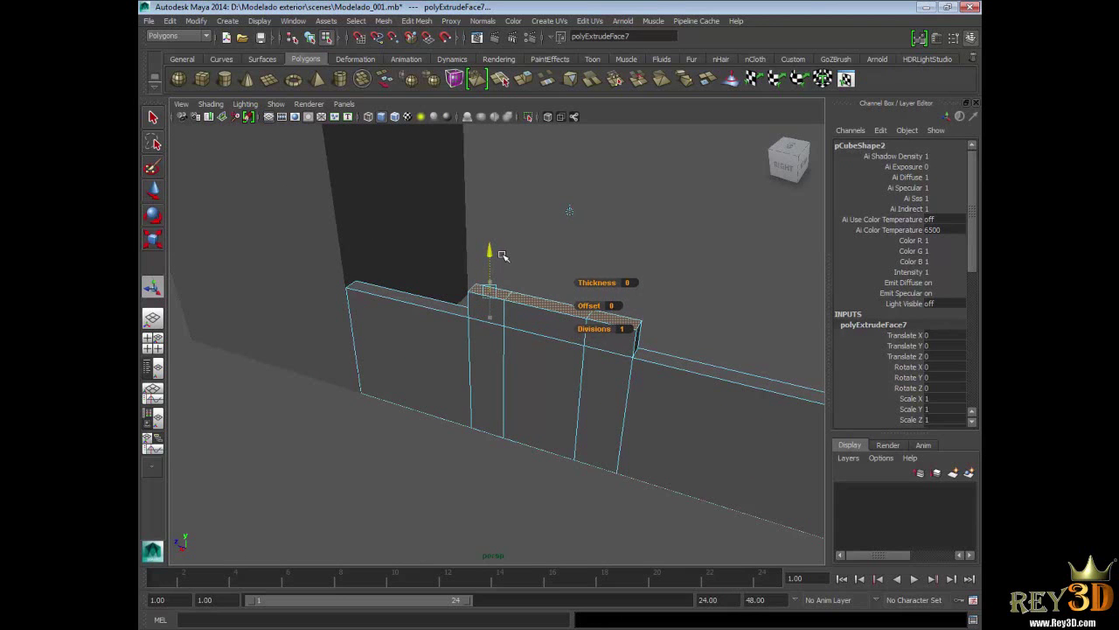
{"action": "left_click_drag", "start_coordinate": [970, 238], "coordinate": [966, 271]}
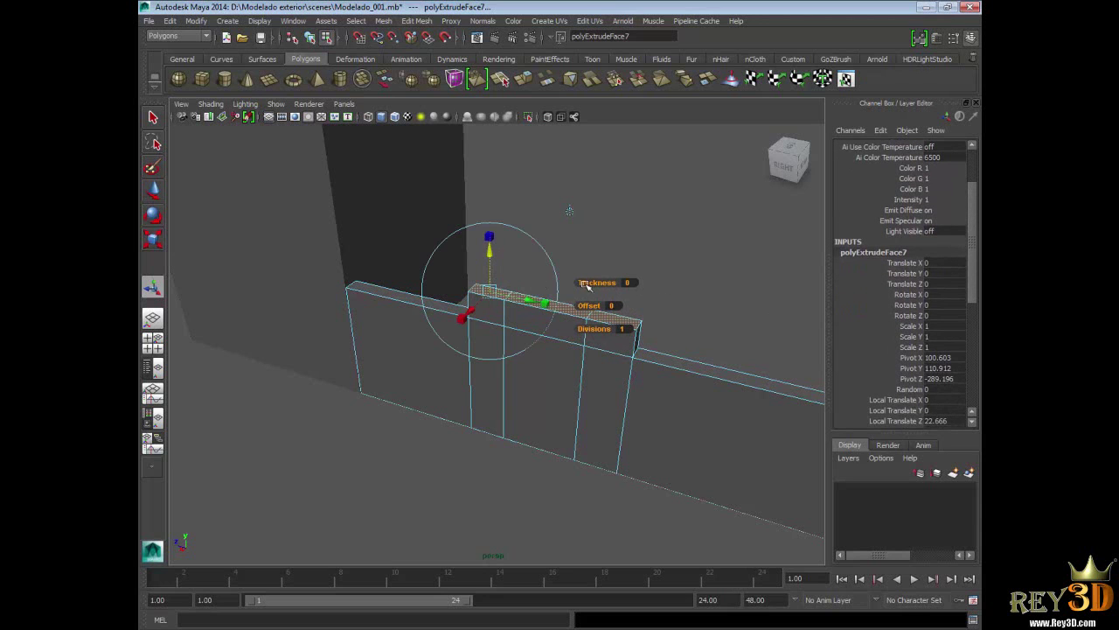
{"action": "left_click_drag", "start_coordinate": [495, 258], "coordinate": [492, 248]}
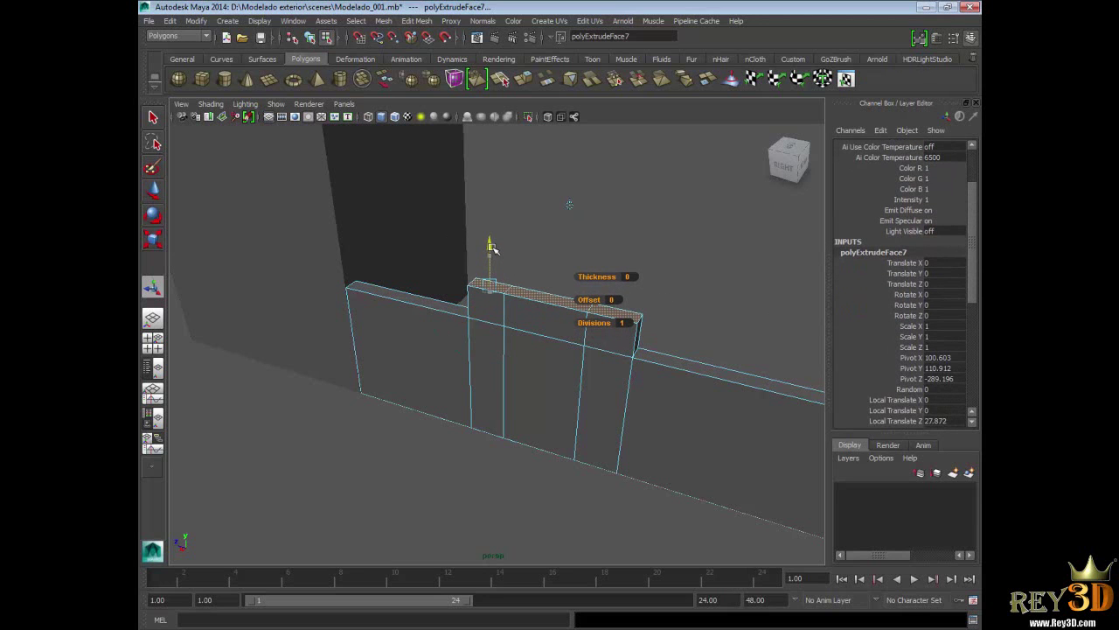
{"action": "left_click_drag", "start_coordinate": [492, 248], "coordinate": [495, 256]}
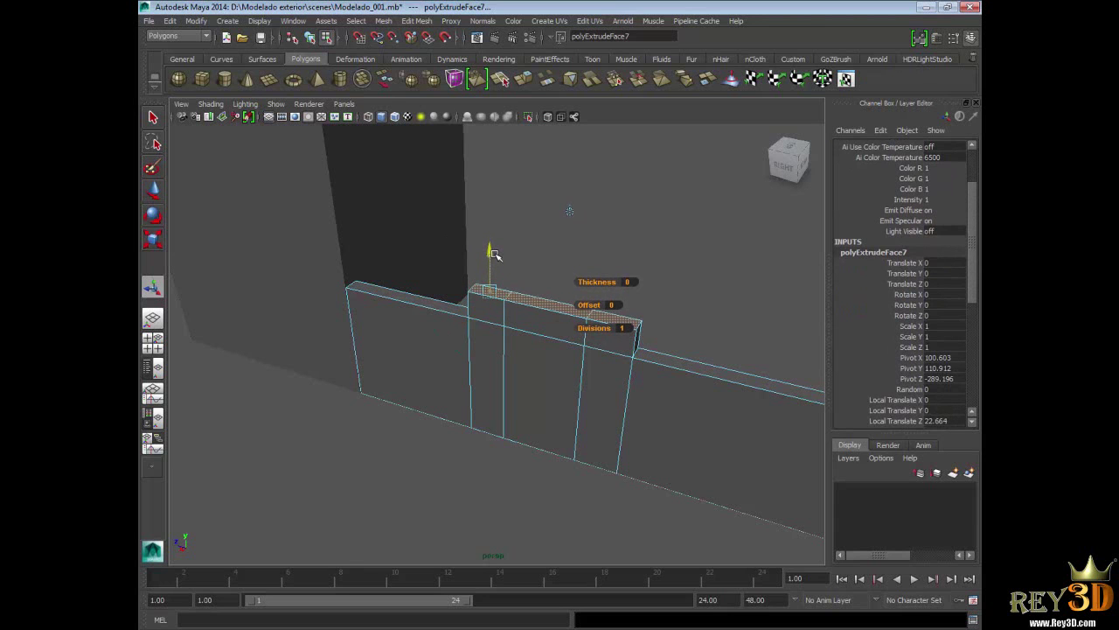
{"action": "left_click_drag", "start_coordinate": [495, 256], "coordinate": [497, 257]}
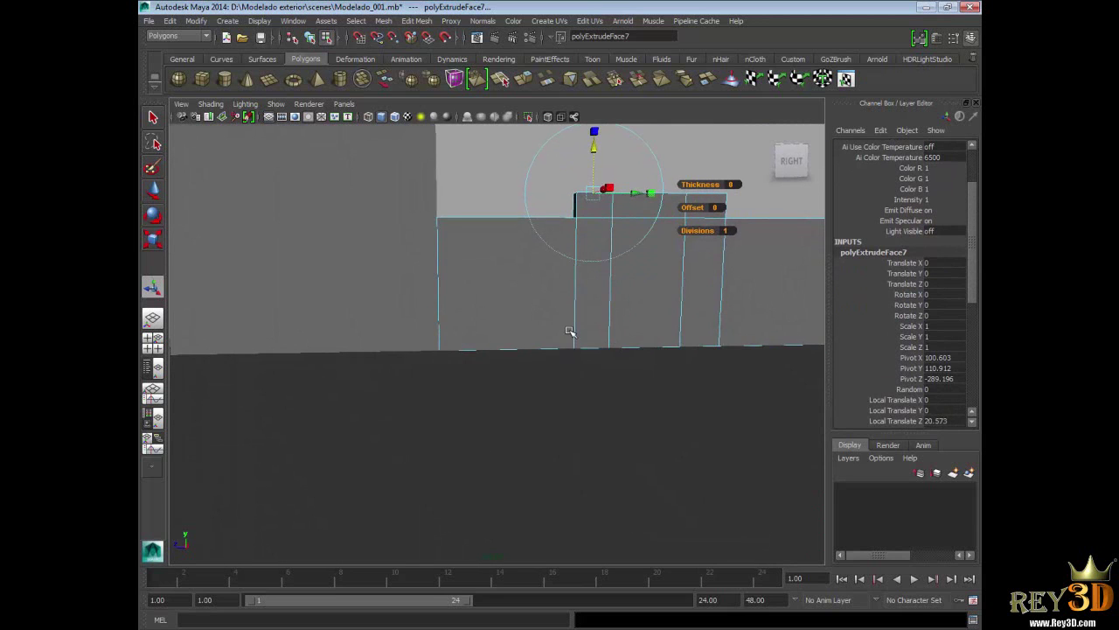
{"action": "middle_click_drag", "start_coordinate": [570, 331], "coordinate": [526, 378], "text": "alt"}
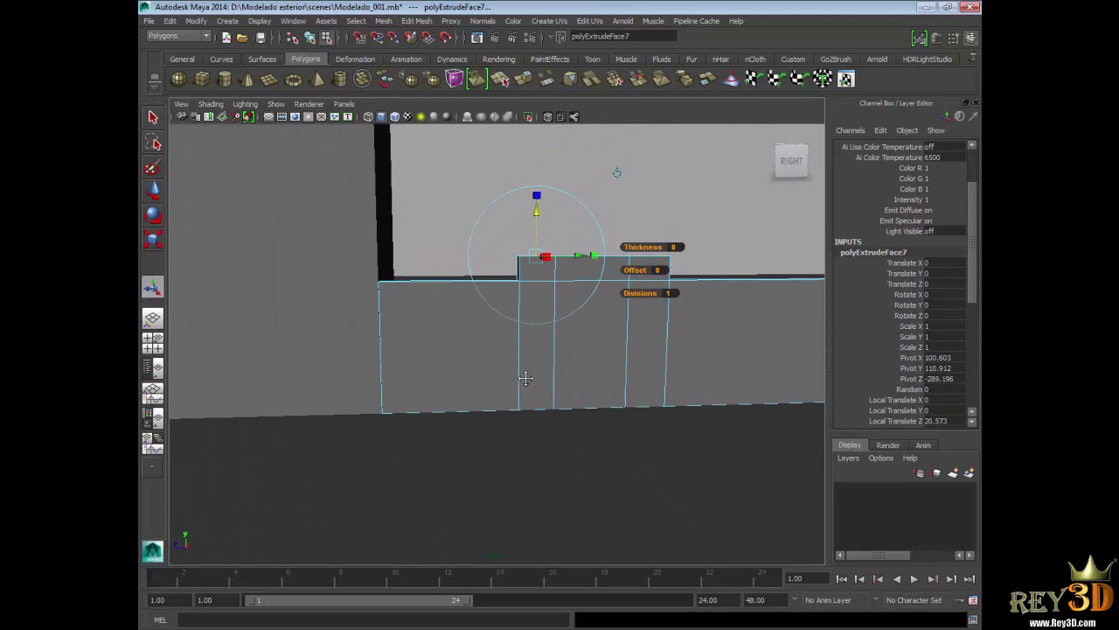
{"action": "key", "text": "ctrl+s"}
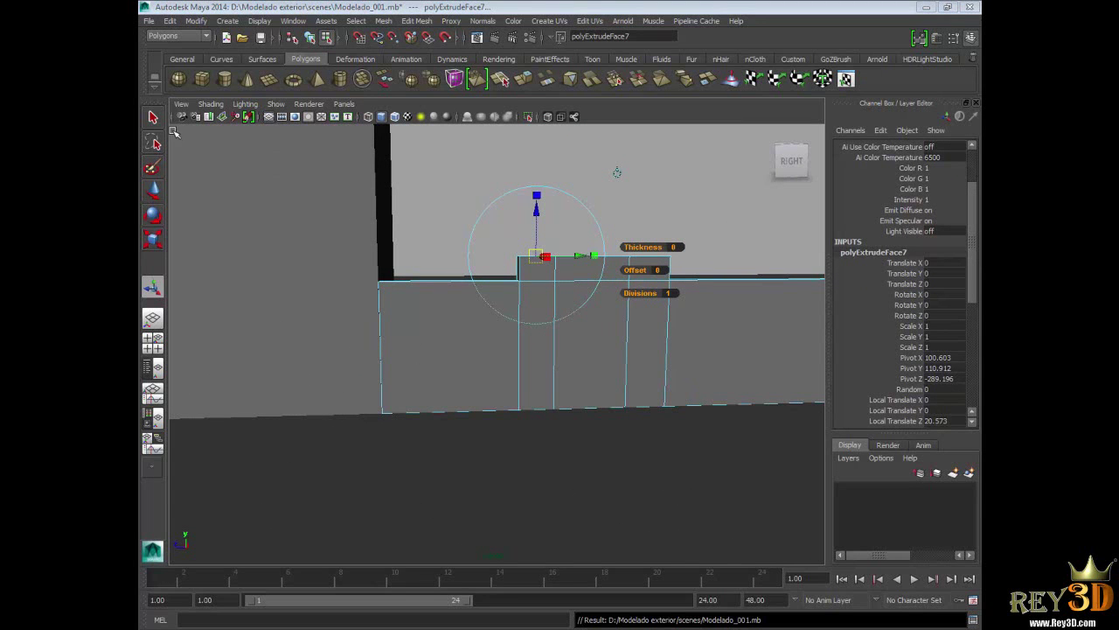
Switch to edge mode and select the raised block's top edge
{"action": "left_click", "coordinate": [153, 117]}
{"action": "left_click_drag", "start_coordinate": [553, 261], "coordinate": [507, 280], "text": "alt"}
{"action": "right_click_drag", "start_coordinate": [507, 280], "coordinate": [617, 295], "text": "alt"}
{"action": "middle_click_drag", "start_coordinate": [616, 294], "coordinate": [604, 312], "text": "alt"}
{"action": "left_click_drag", "start_coordinate": [603, 313], "coordinate": [596, 320], "text": "alt"}
{"action": "right_click_drag", "start_coordinate": [596, 320], "coordinate": [595, 290]}
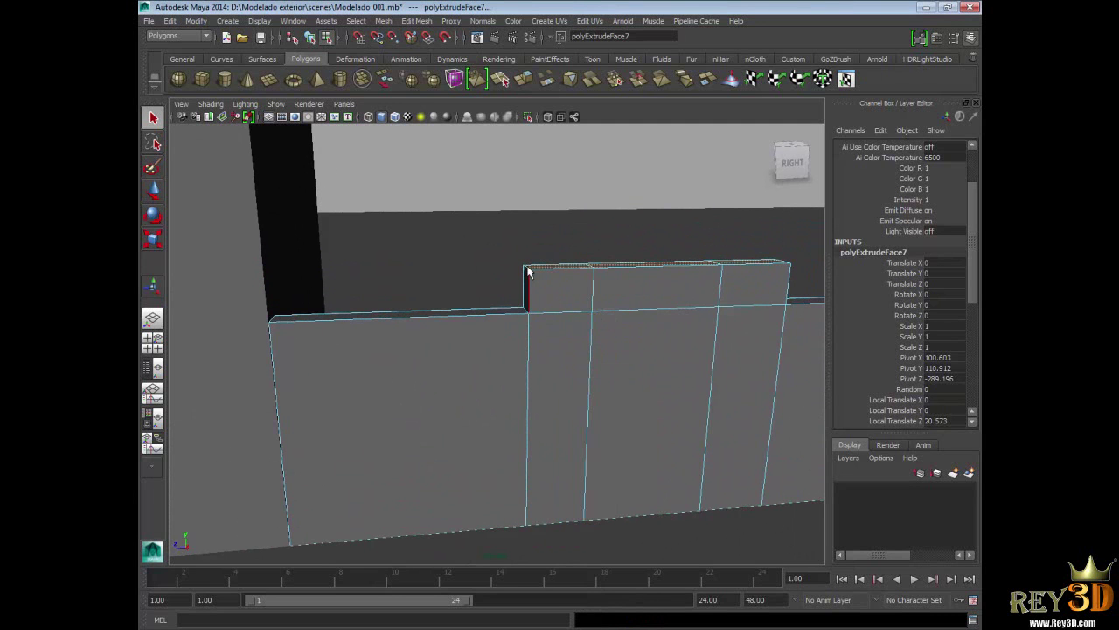
{"action": "left_click", "coordinate": [526, 271]}
{"action": "left_click_drag", "start_coordinate": [645, 267], "coordinate": [746, 353], "text": "alt"}
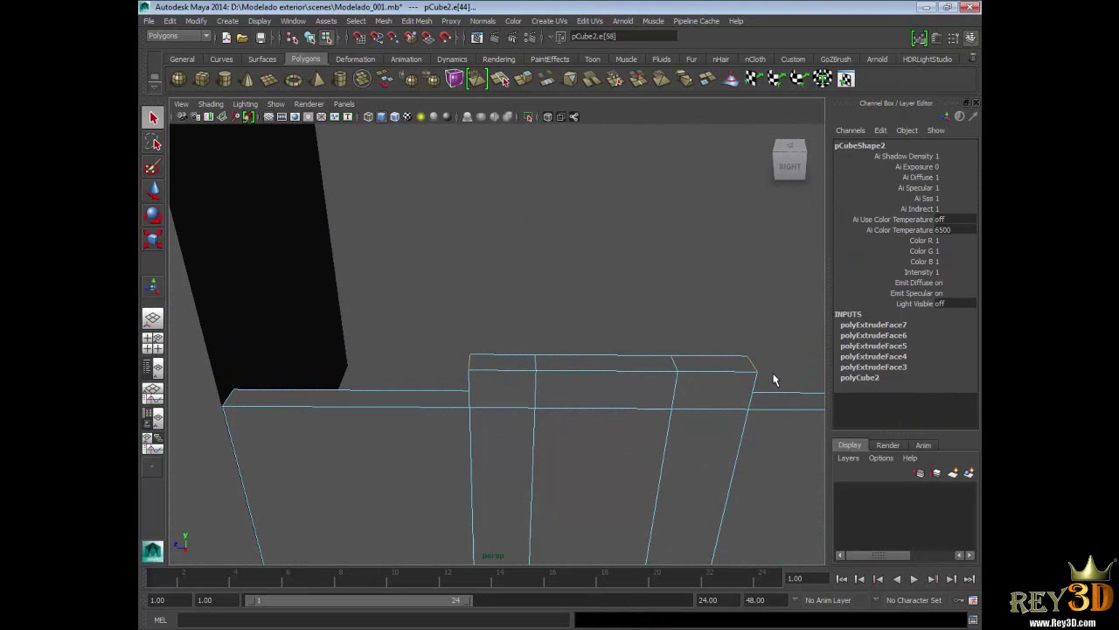
Lower the raised block's top edge to slope its shoulders, then select the whole wall
{"action": "key", "text": "w"}
{"action": "left_click_drag", "start_coordinate": [613, 325], "coordinate": [616, 353]}
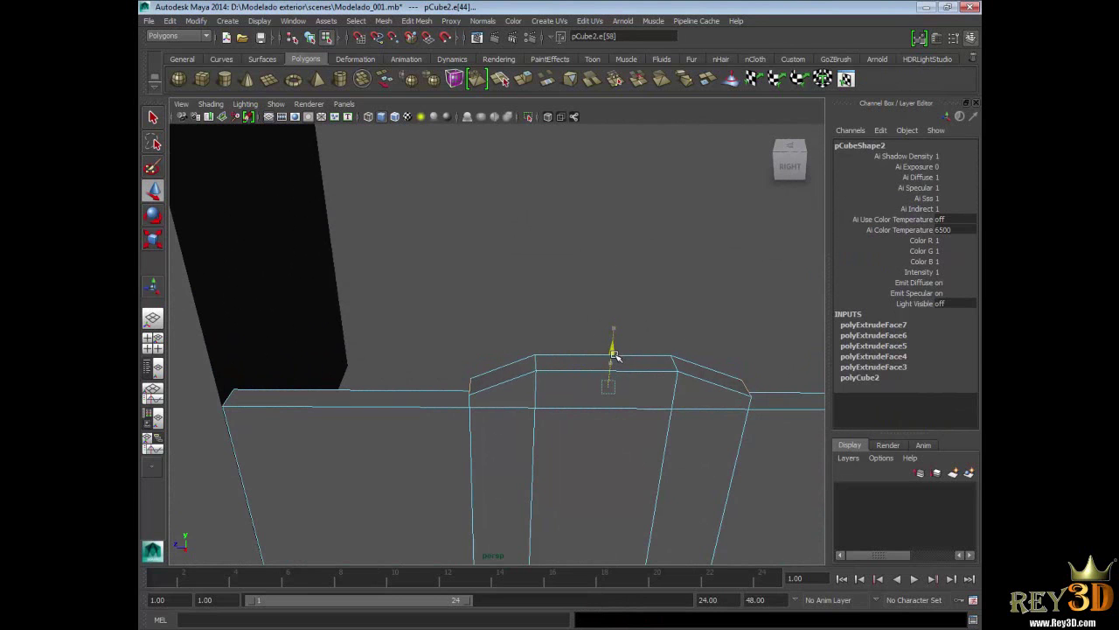
{"action": "left_click_drag", "start_coordinate": [534, 321], "coordinate": [560, 301], "text": "alt"}
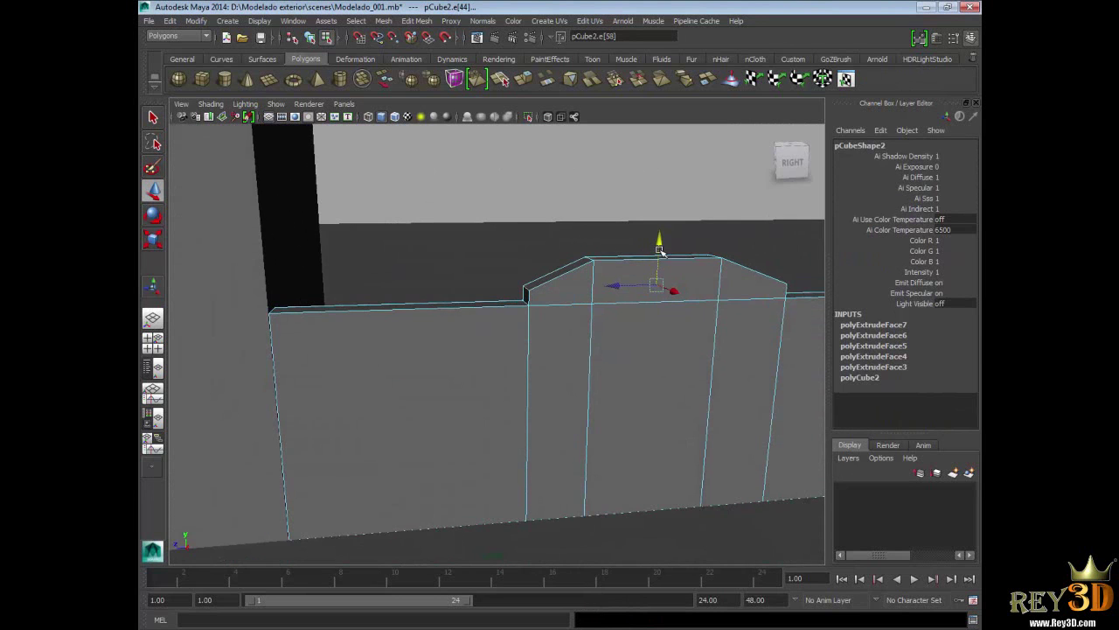
{"action": "left_click_drag", "start_coordinate": [659, 240], "coordinate": [657, 250]}
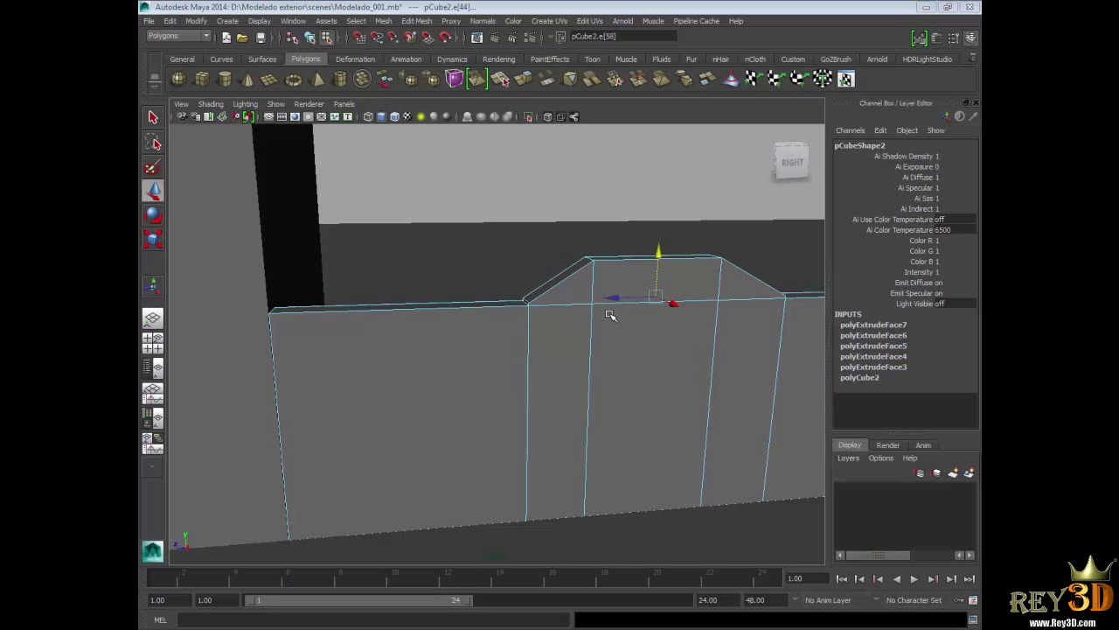
{"action": "left_click_drag", "start_coordinate": [611, 315], "coordinate": [570, 312], "text": "alt"}
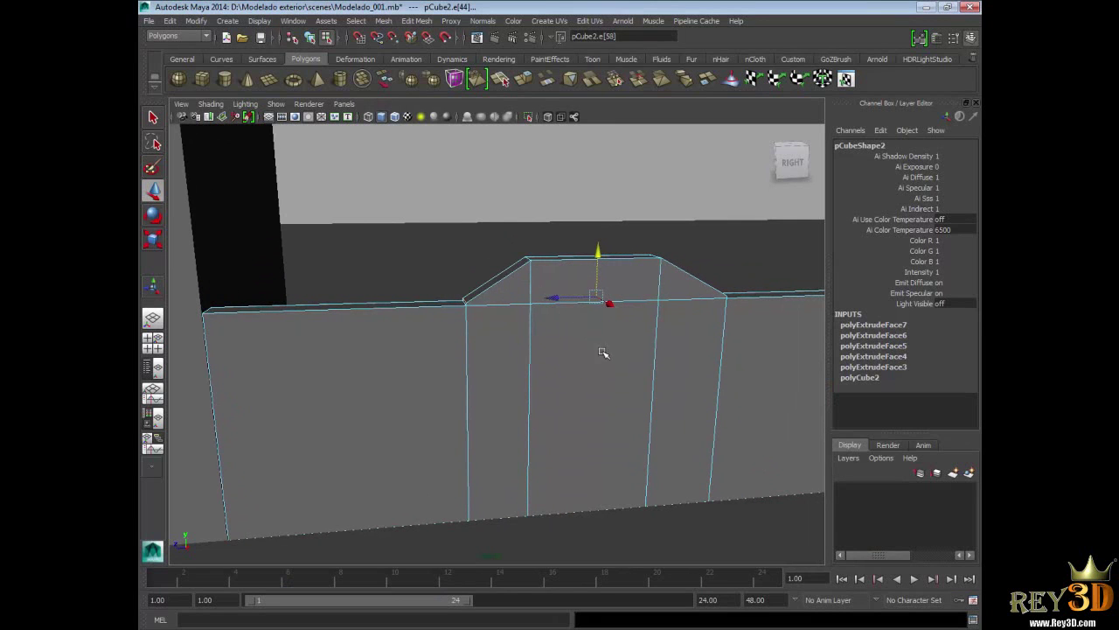
{"action": "right_click_drag", "start_coordinate": [631, 310], "coordinate": [674, 292]}
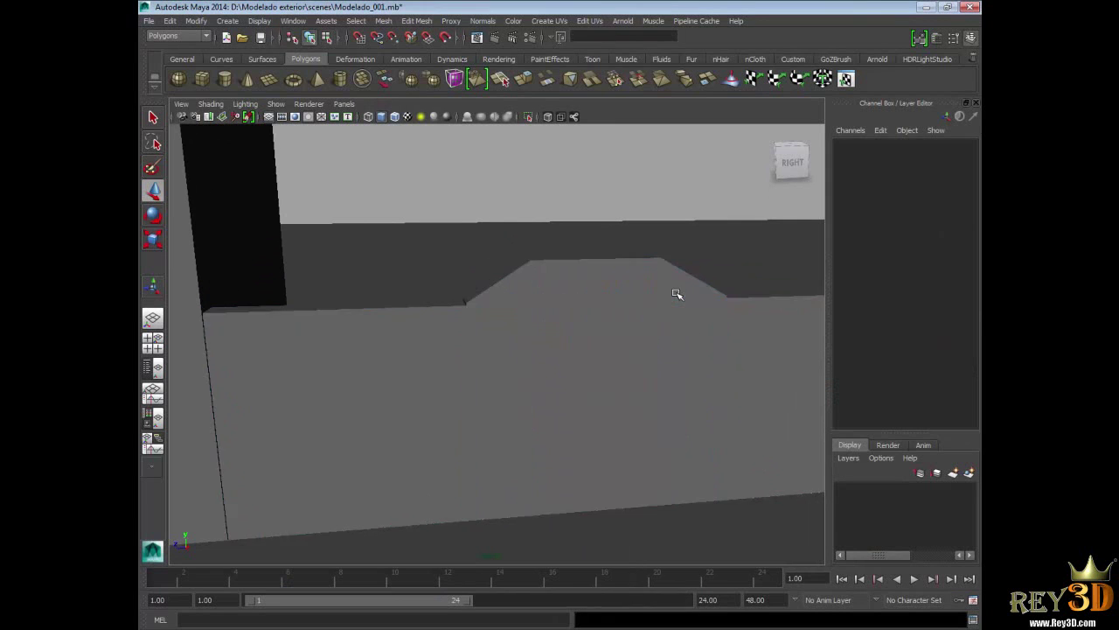
{"action": "left_click", "coordinate": [642, 306]}
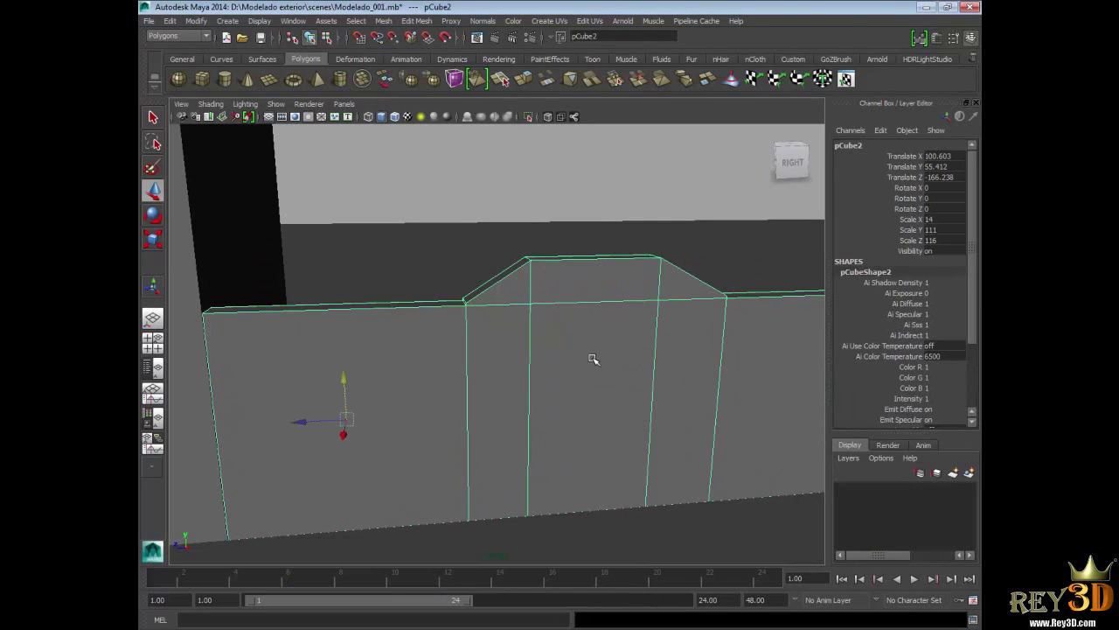
Delete the front and back wall faces under the raised block, then view the opening head-on
{"action": "right_click_drag", "start_coordinate": [586, 344], "coordinate": [591, 374]}
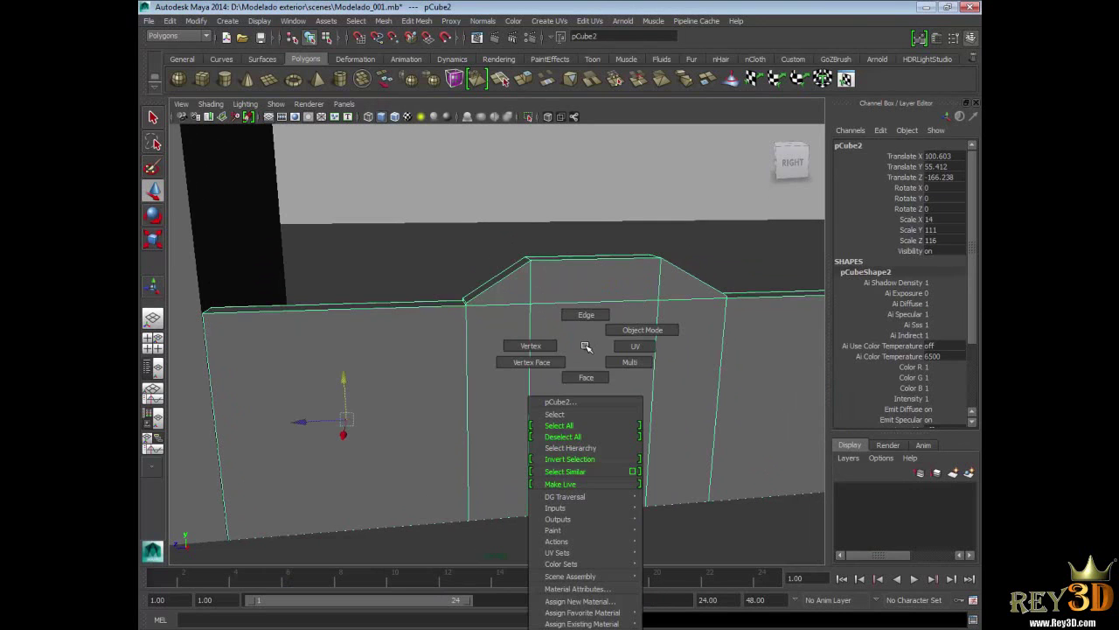
{"action": "left_click", "coordinate": [590, 371]}
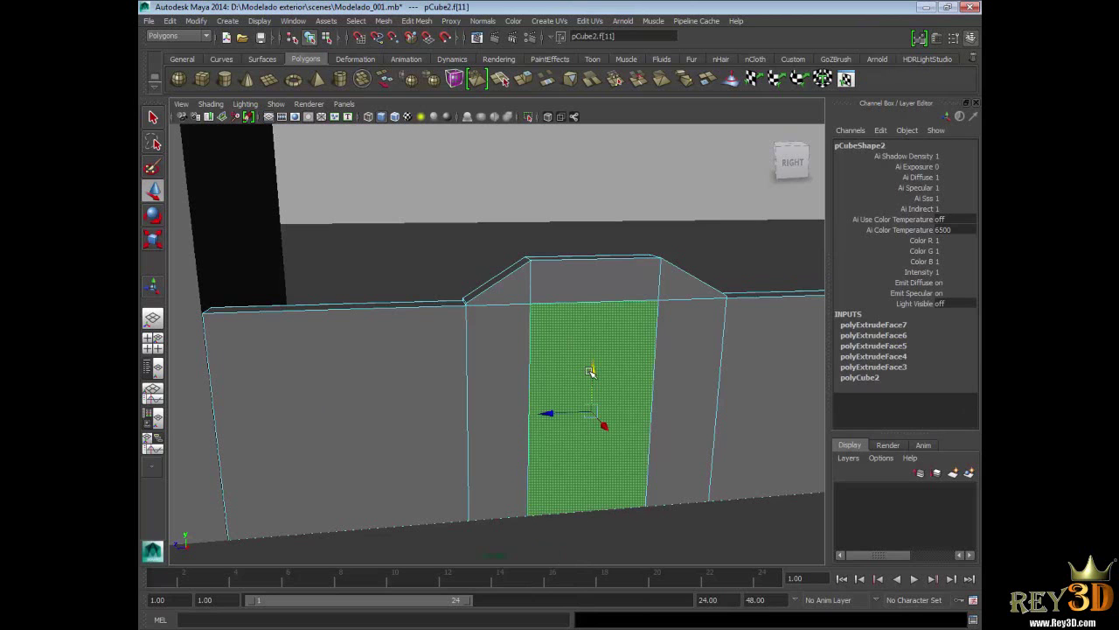
{"action": "key", "text": "Delete"}
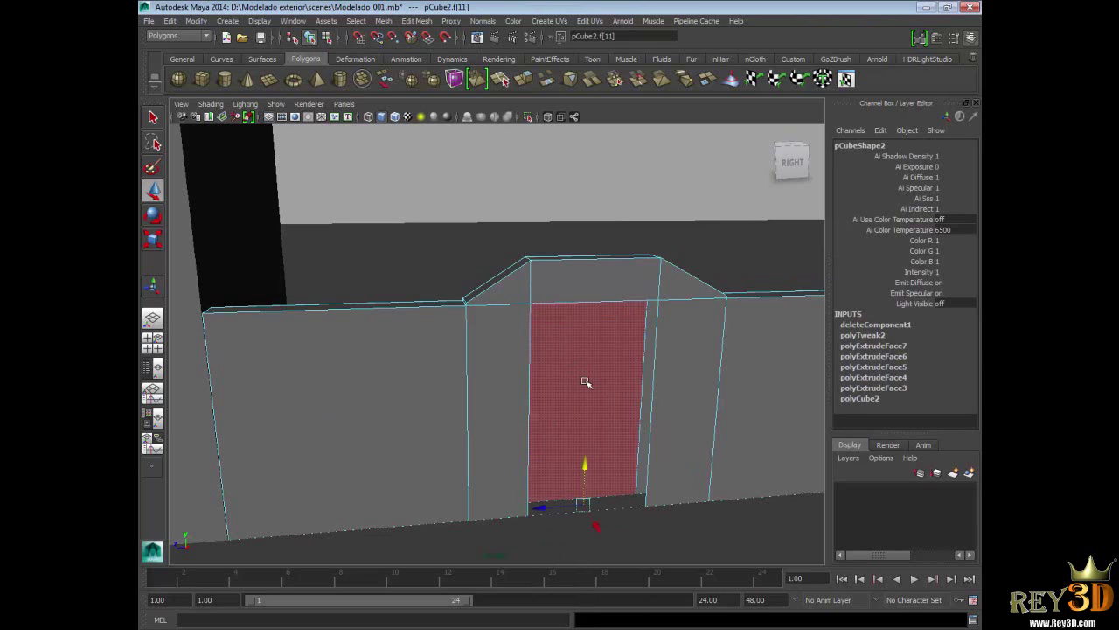
{"action": "left_click", "coordinate": [584, 378]}
{"action": "left_click", "coordinate": [585, 408]}
{"action": "key", "text": "Delete"}
{"action": "left_click_drag", "start_coordinate": [564, 408], "coordinate": [569, 403], "text": "alt"}
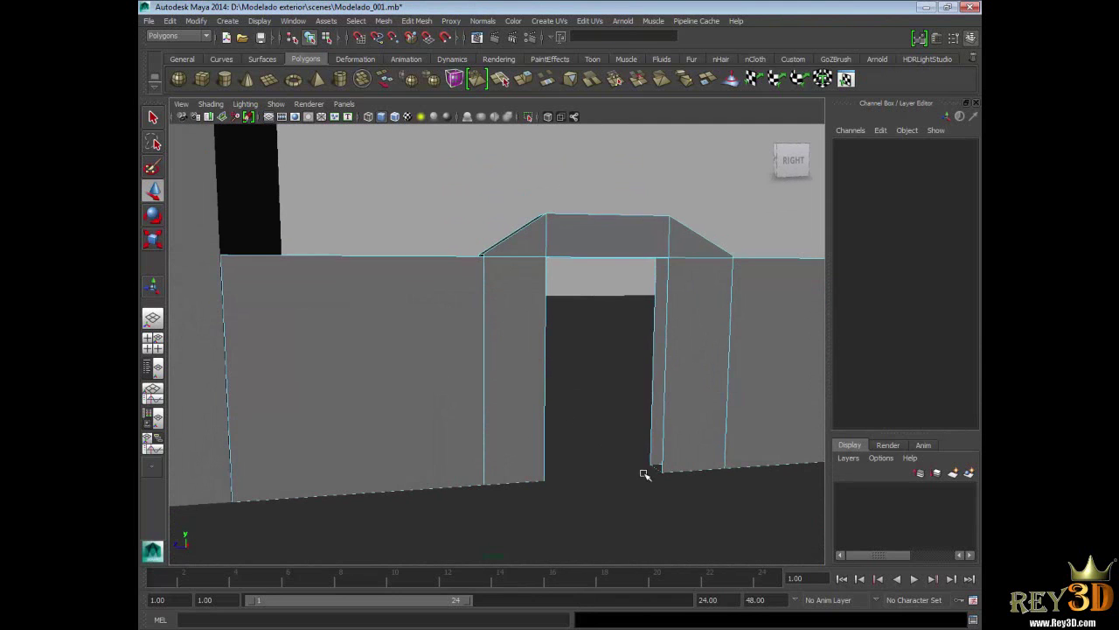
{"action": "mouse_move", "coordinate": [603, 438]}
{"action": "left_mouse_down", "text": "alt"}
{"action": "mouse_move", "coordinate": [550, 427]}
{"action": "mouse_move", "coordinate": [604, 434]}
{"action": "mouse_move", "coordinate": [647, 405]}
{"action": "mouse_move", "coordinate": [575, 399]}
{"action": "mouse_move", "coordinate": [609, 396]}
{"action": "mouse_move", "coordinate": [622, 377]}
{"action": "left_mouse_up", "text": "alt"}
Bridge the doorway's two right-side jamb edges into a single face with 0 divisions
{"action": "scroll", "coordinate": [636, 393], "scroll_direction": "up", "scroll_amount": 3}
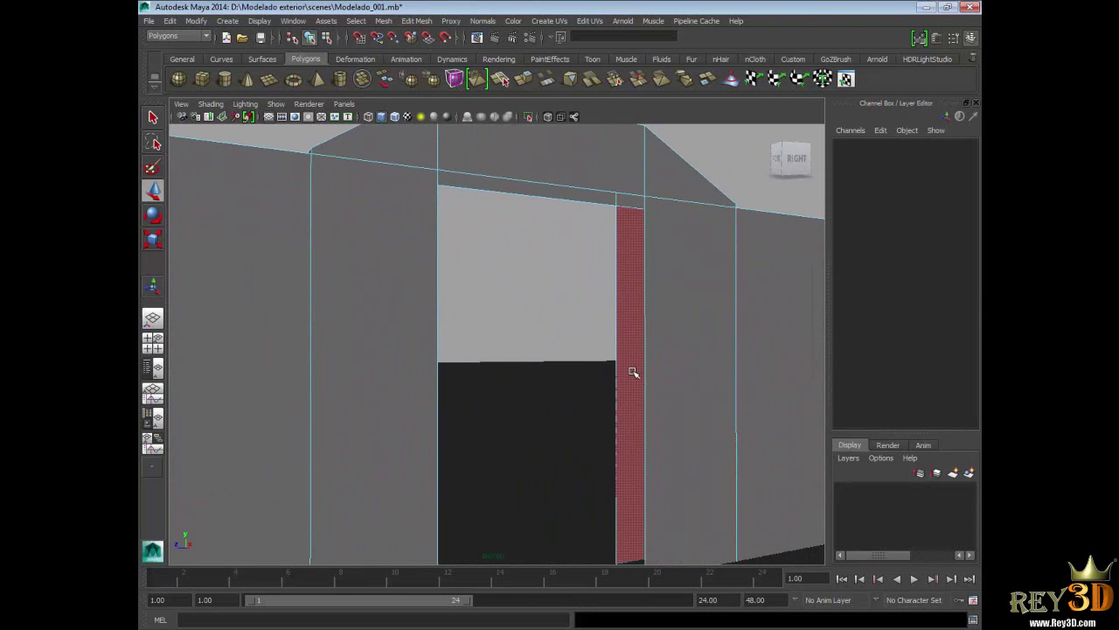
{"action": "right_click_drag", "start_coordinate": [623, 354], "coordinate": [627, 322]}
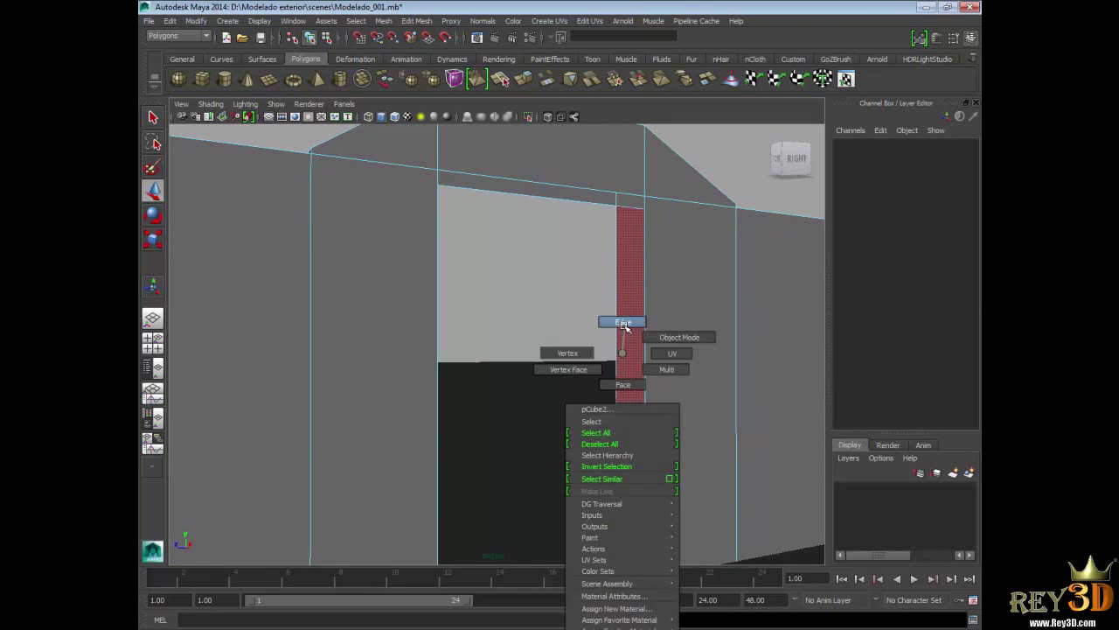
{"action": "left_click", "coordinate": [618, 348]}
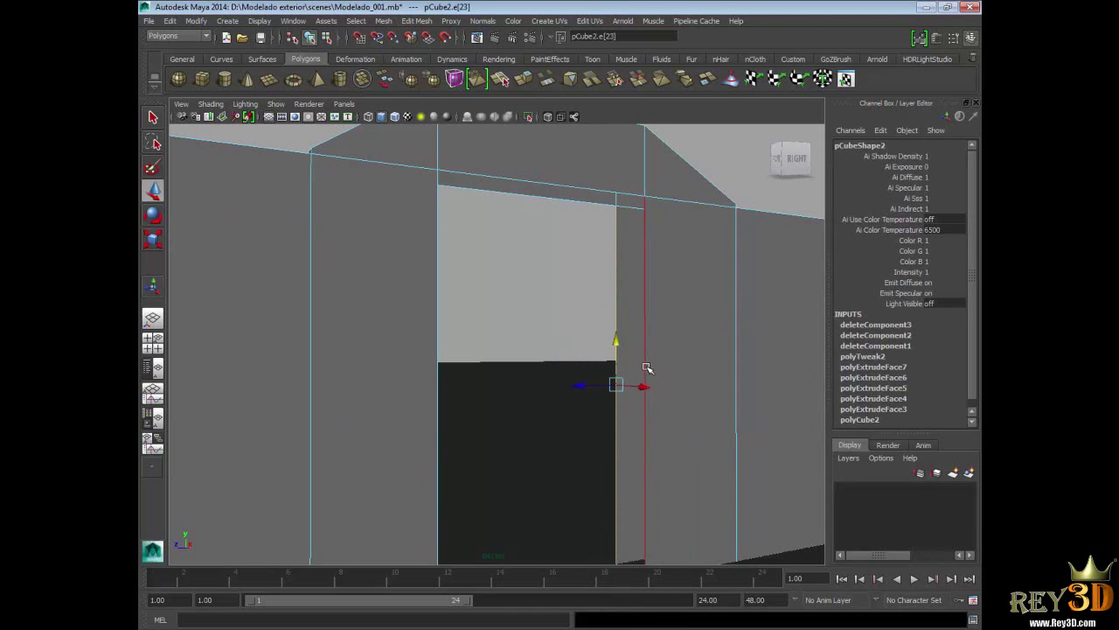
{"action": "left_click", "coordinate": [644, 366], "text": "shift"}
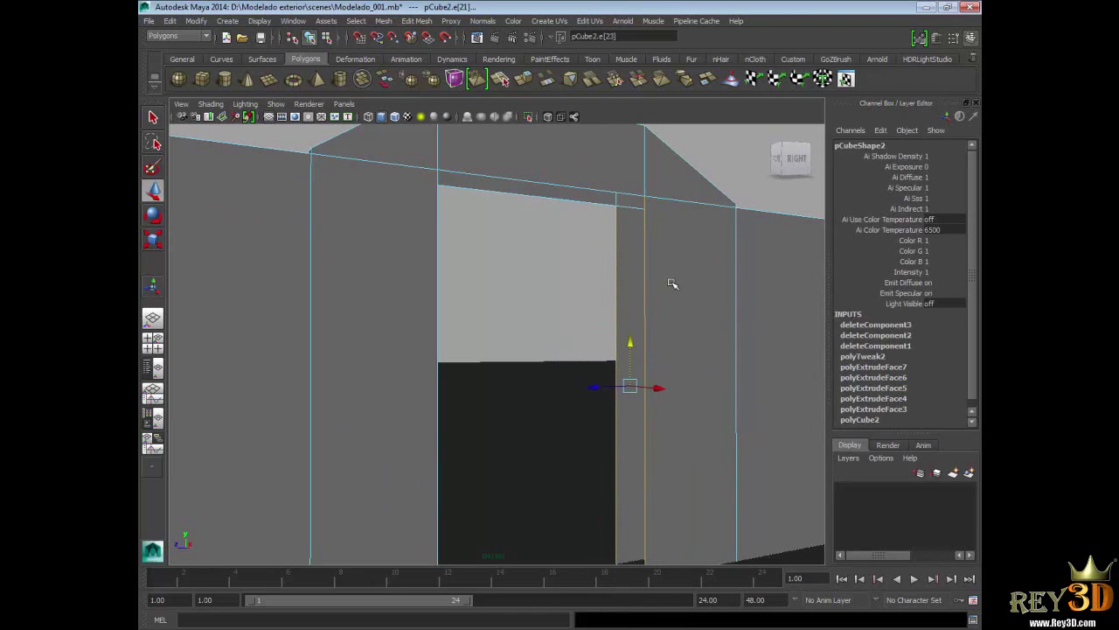
{"action": "left_click", "coordinate": [418, 23]}
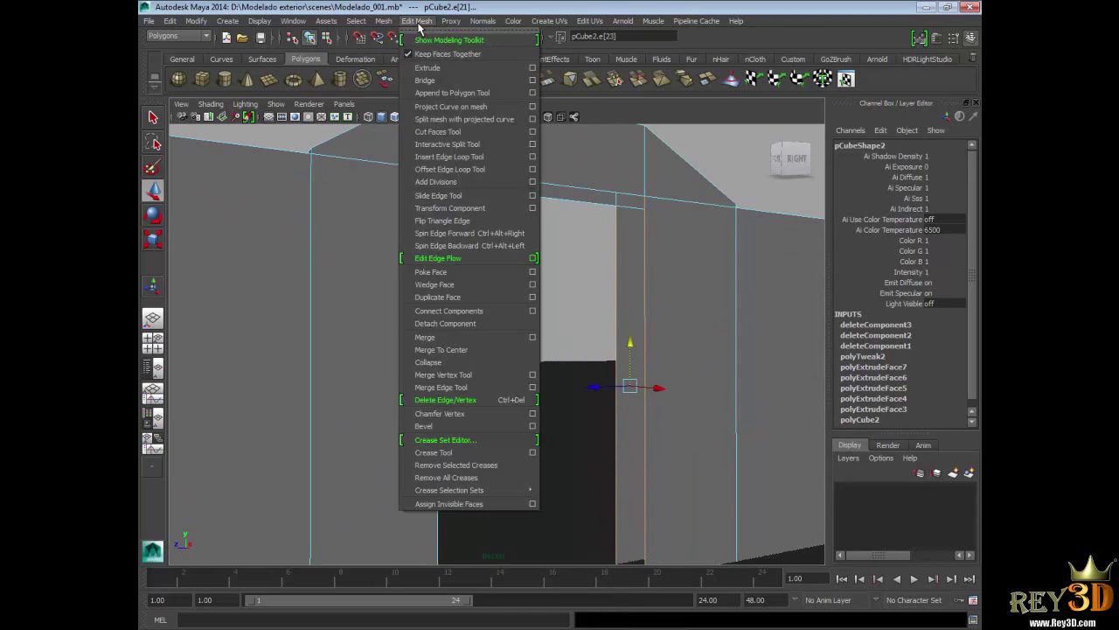
{"action": "left_click", "coordinate": [447, 80]}
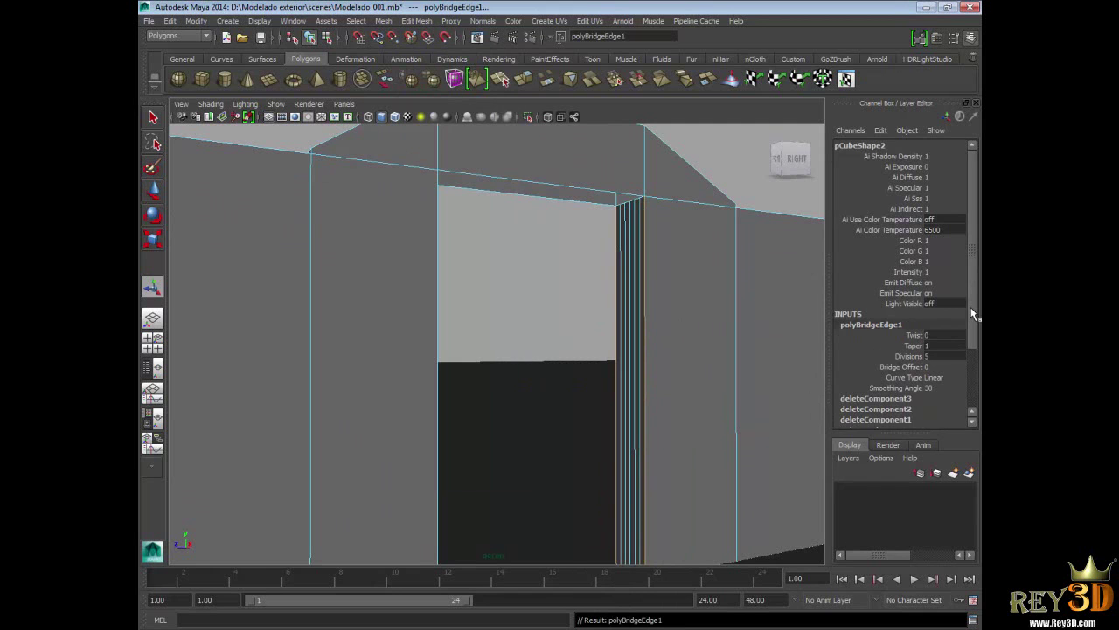
{"action": "left_click_drag", "start_coordinate": [973, 313], "coordinate": [972, 332]}
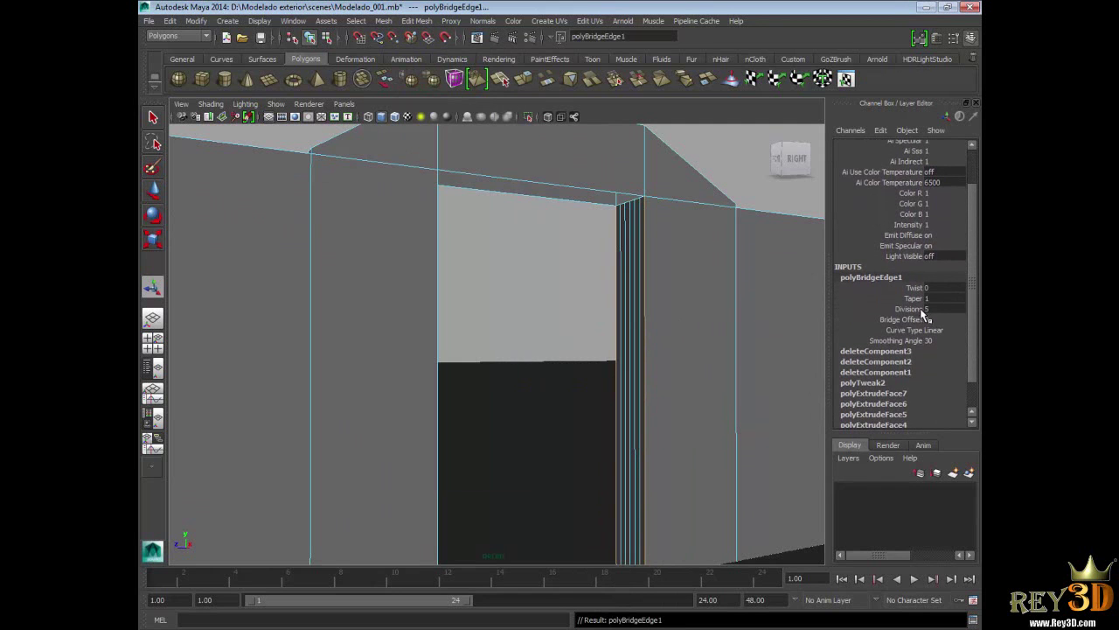
{"action": "left_click", "coordinate": [927, 309]}
{"action": "key", "text": "Return"}
Reframe the view on the whole doorway and select an edge along its top
{"action": "mouse_move", "coordinate": [622, 344]}
{"action": "left_mouse_down", "text": "alt"}
{"action": "mouse_move", "coordinate": [605, 294]}
{"action": "mouse_move", "coordinate": [690, 320]}
{"action": "mouse_move", "coordinate": [569, 310]}
{"action": "mouse_move", "coordinate": [568, 289]}
{"action": "left_mouse_up", "text": "alt"}
{"action": "right_click_drag", "start_coordinate": [567, 290], "coordinate": [568, 327], "text": "alt"}
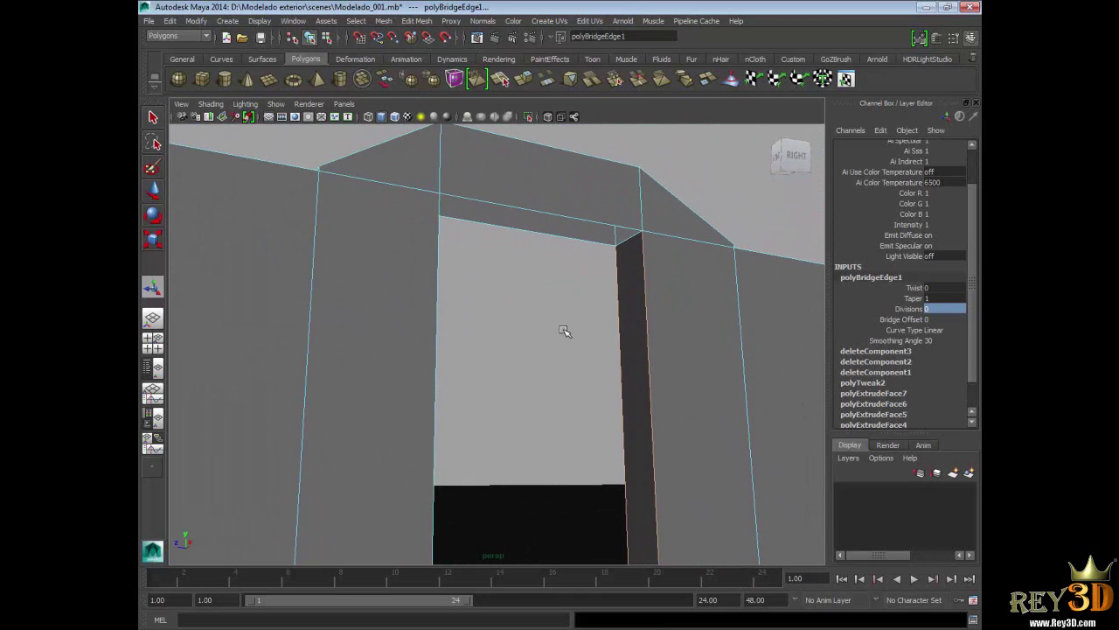
{"action": "left_click", "coordinate": [552, 218]}
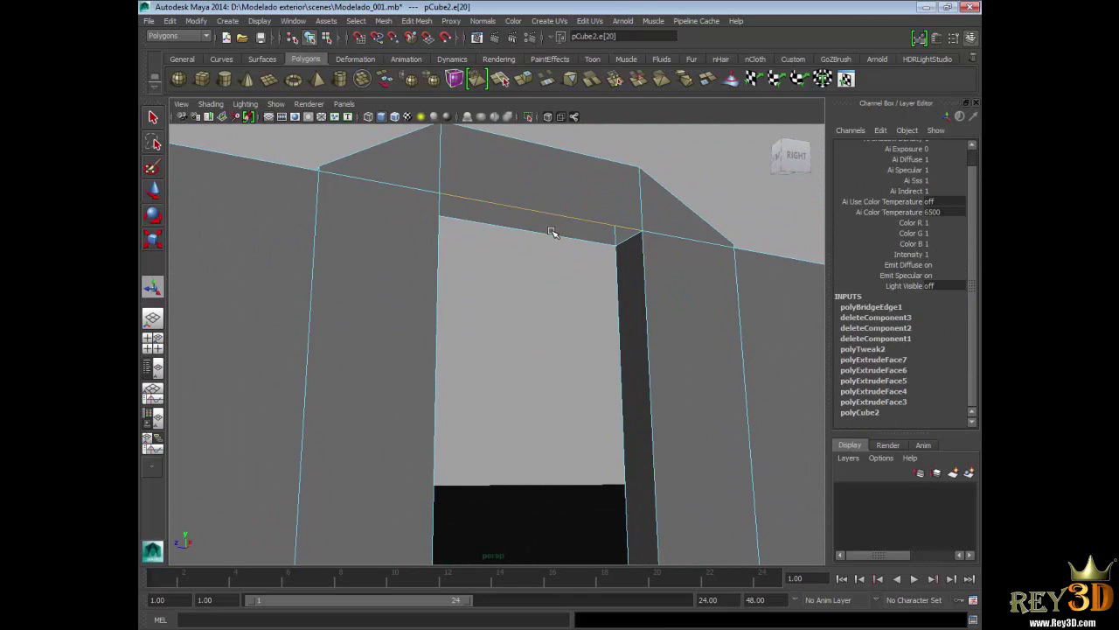
Bridge the doorway's two top edges into one face with Divisions set to 0
{"action": "left_click", "coordinate": [551, 233], "text": "shift"}
{"action": "key", "text": "g"}
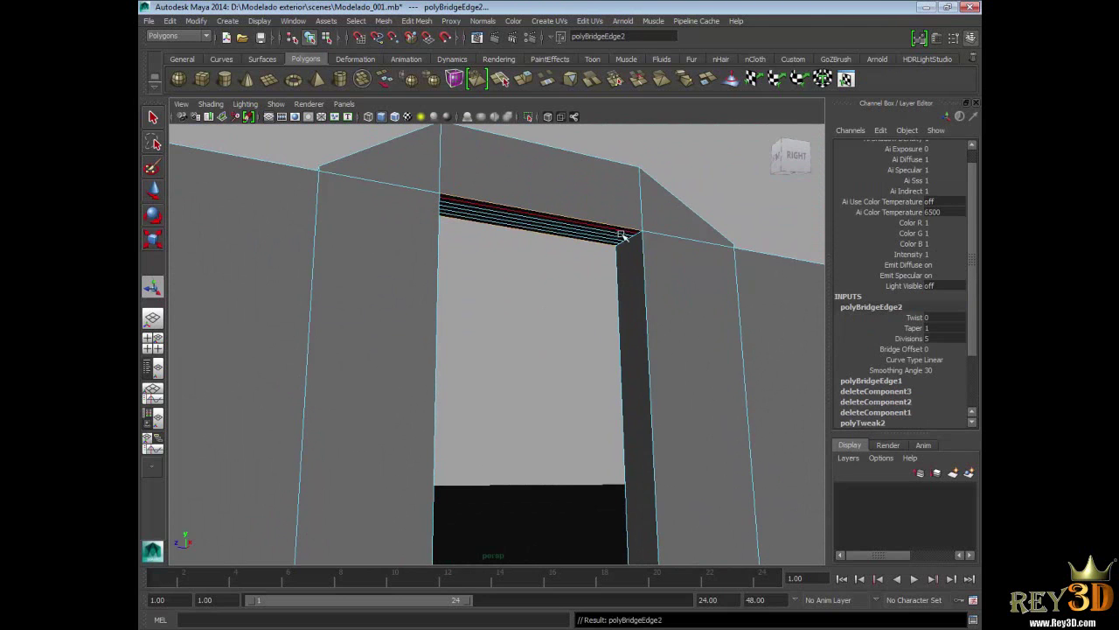
{"action": "left_click", "coordinate": [928, 339]}
{"action": "double_click", "coordinate": [928, 339]}
{"action": "type", "text": "0"}
{"action": "key", "text": "Return"}
Bridge the two left-side jamb edges into one face with 0 divisions
{"action": "mouse_move", "coordinate": [636, 295]}
{"action": "left_mouse_down", "text": "alt"}
{"action": "mouse_move", "coordinate": [562, 292]}
{"action": "mouse_move", "coordinate": [647, 288]}
{"action": "left_mouse_up", "text": "alt"}
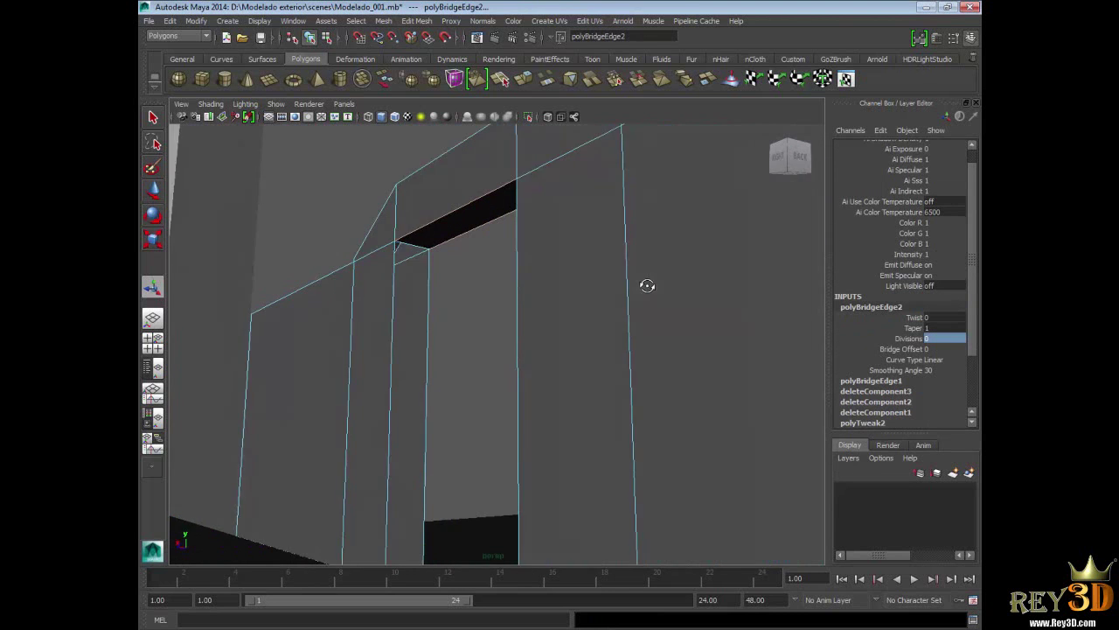
{"action": "left_click", "coordinate": [439, 333]}
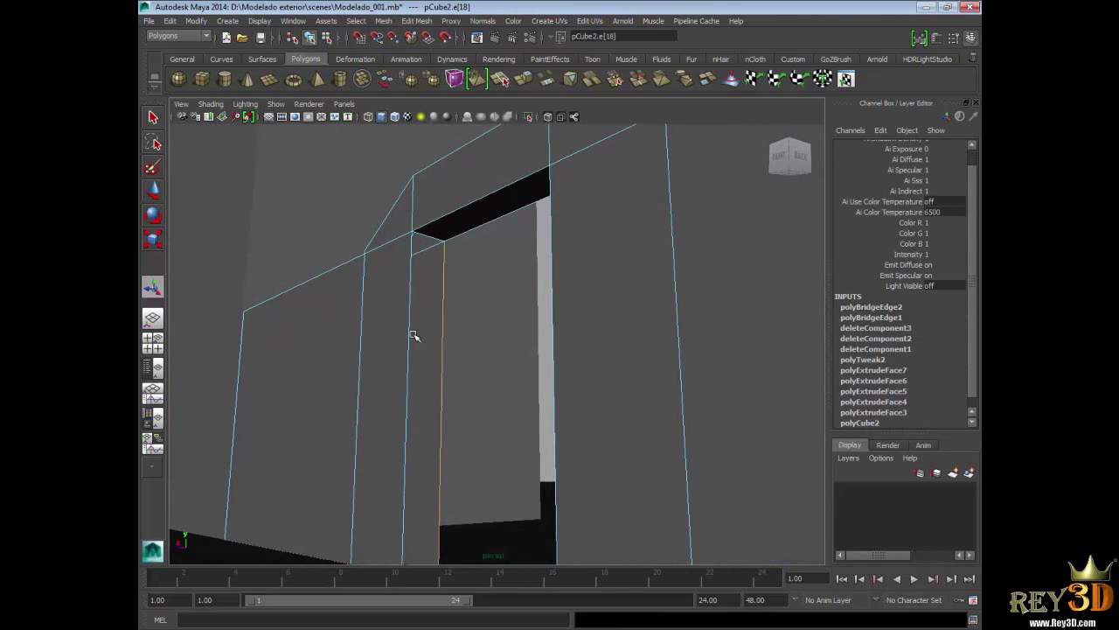
{"action": "left_click", "coordinate": [409, 335], "text": "shift"}
{"action": "right_click_drag", "start_coordinate": [420, 335], "coordinate": [459, 331], "text": "shift"}
{"action": "type", "text": "0"}
{"action": "key", "text": "Return"}
Reframe the view on the lined opening and switch to vertex selection above it
{"action": "right_click_drag", "start_coordinate": [450, 415], "coordinate": [422, 380], "text": "alt"}
{"action": "left_click_drag", "start_coordinate": [423, 379], "coordinate": [452, 388], "text": "alt"}
{"action": "left_click_drag", "start_coordinate": [592, 397], "coordinate": [570, 394], "text": "alt"}
{"action": "mouse_move", "coordinate": [537, 259]}
{"action": "right_mouse_down"}
{"action": "mouse_move", "coordinate": [493, 260]}
{"action": "mouse_move", "coordinate": [570, 262]}
{"action": "mouse_move", "coordinate": [593, 243]}
{"action": "right_mouse_up"}
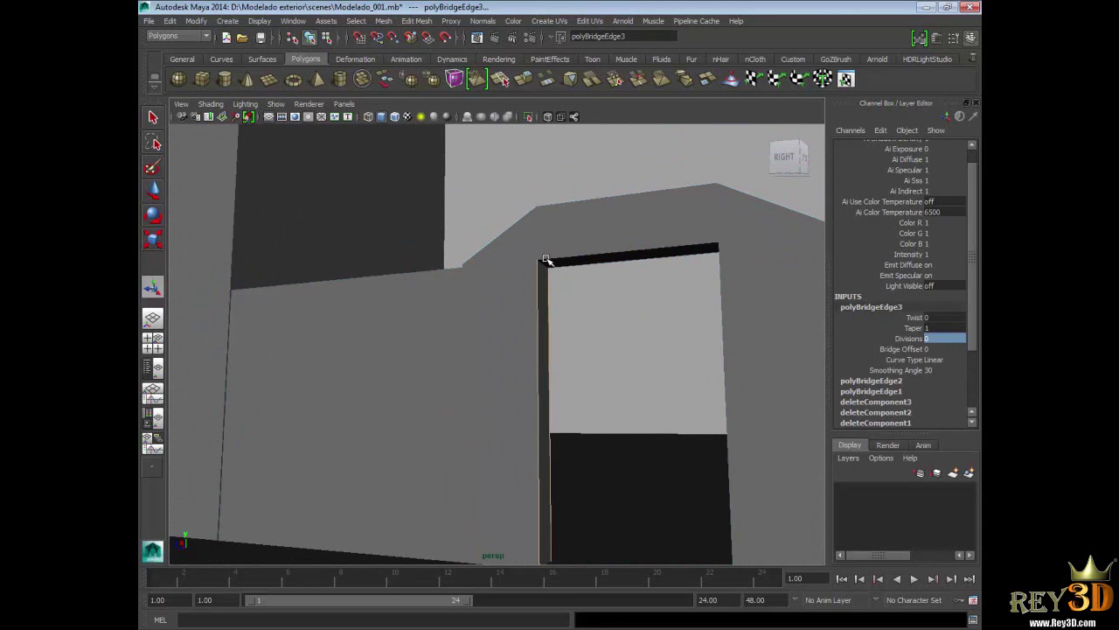
{"action": "mouse_move", "coordinate": [536, 262]}
{"action": "right_mouse_down", "text": "alt"}
{"action": "mouse_move", "coordinate": [607, 230]}
{"action": "mouse_move", "coordinate": [592, 295]}
{"action": "mouse_move", "coordinate": [516, 298]}
{"action": "right_mouse_up", "text": "alt"}
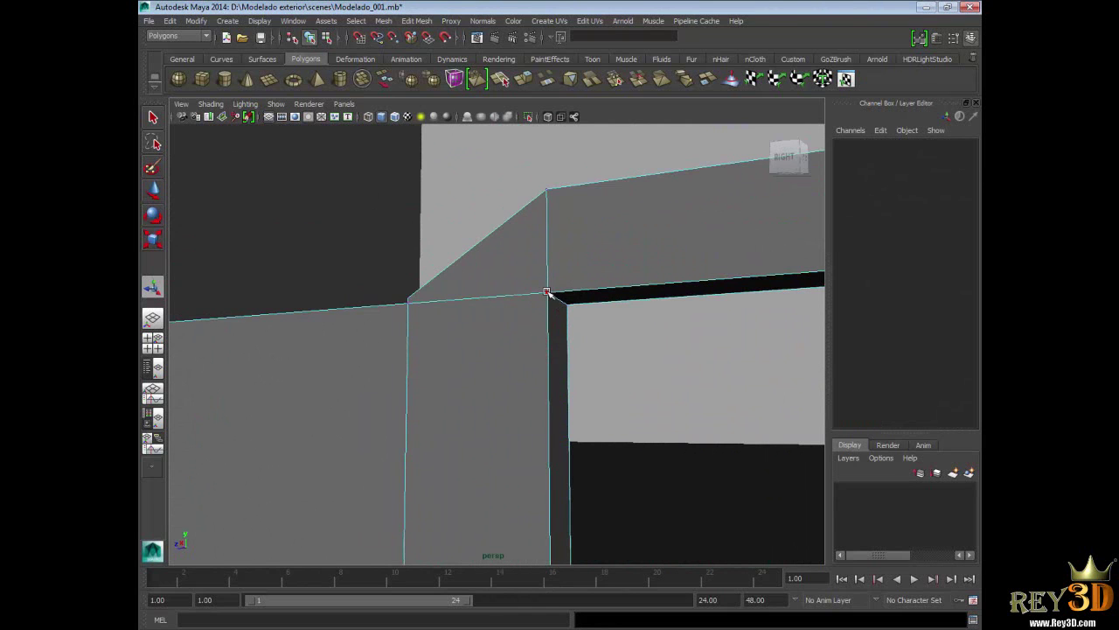
Try lowering the doorway's top corner vertex, then undo to keep the raised peak
{"action": "left_click", "coordinate": [546, 293]}
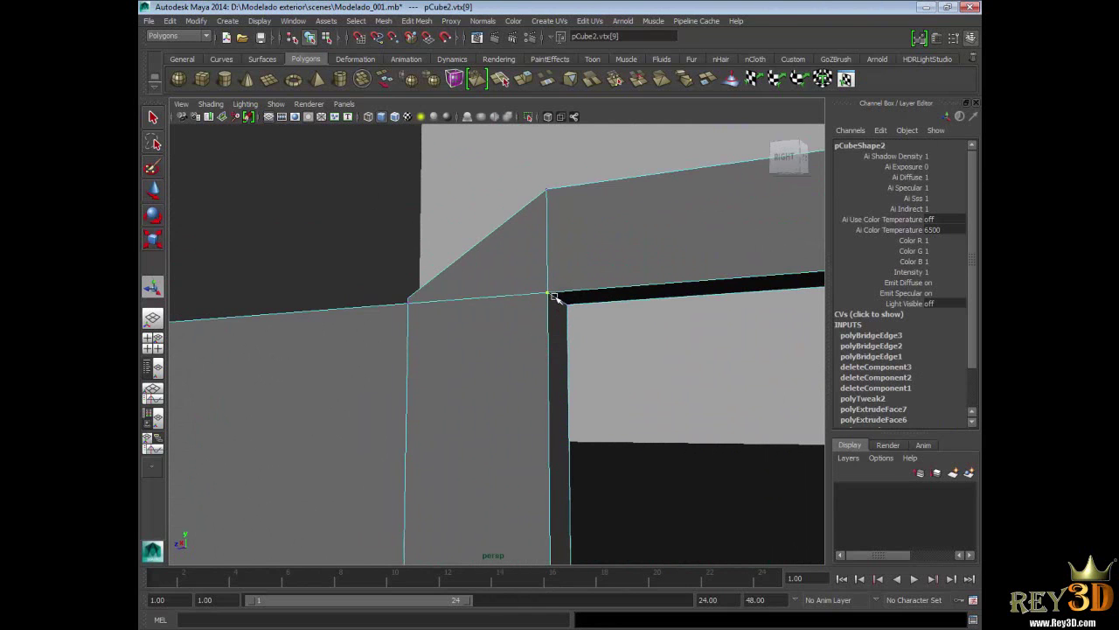
{"action": "key", "text": "w"}
{"action": "left_click_drag", "start_coordinate": [547, 245], "coordinate": [548, 271]}
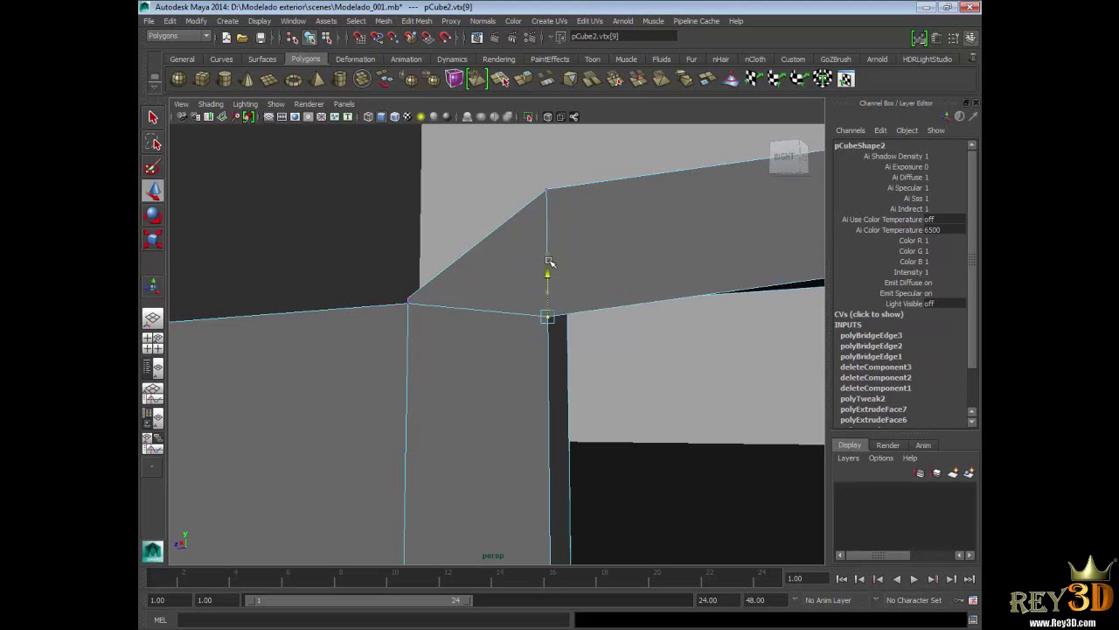
{"action": "key", "text": "z"}
{"action": "key", "text": "shift+z"}
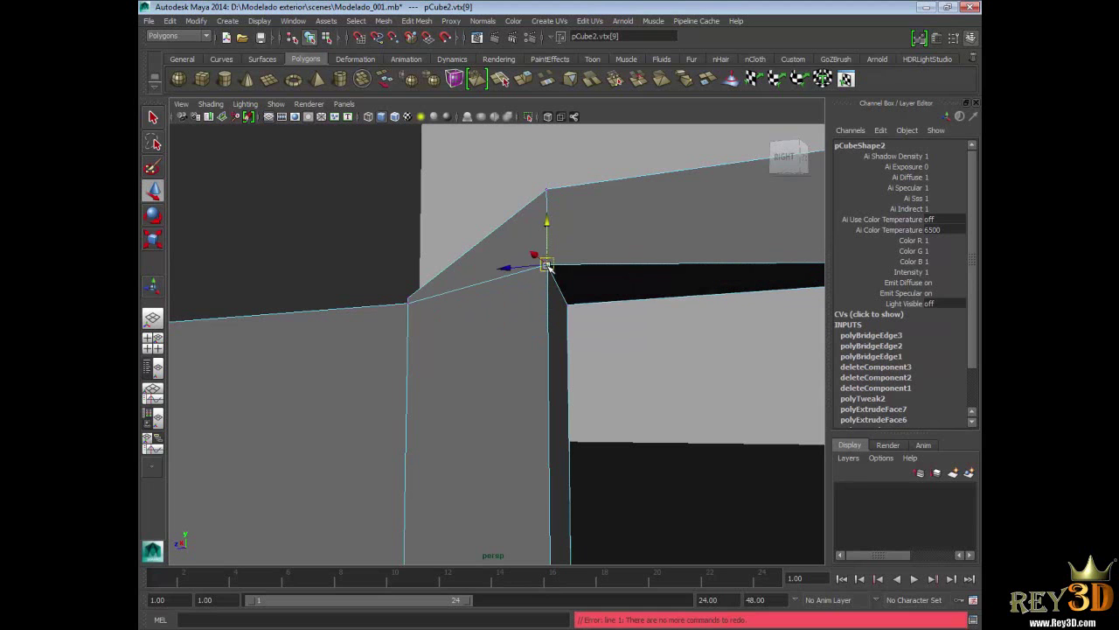
{"action": "key", "text": "z"}
In the side view, test raising the bottom vertex under the peak and undo it
{"action": "mouse_move", "coordinate": [585, 334]}
{"action": "left_mouse_down", "text": "alt"}
{"action": "mouse_move", "coordinate": [593, 329]}
{"action": "mouse_move", "coordinate": [507, 306]}
{"action": "mouse_move", "coordinate": [455, 315]}
{"action": "left_mouse_up", "text": "alt"}
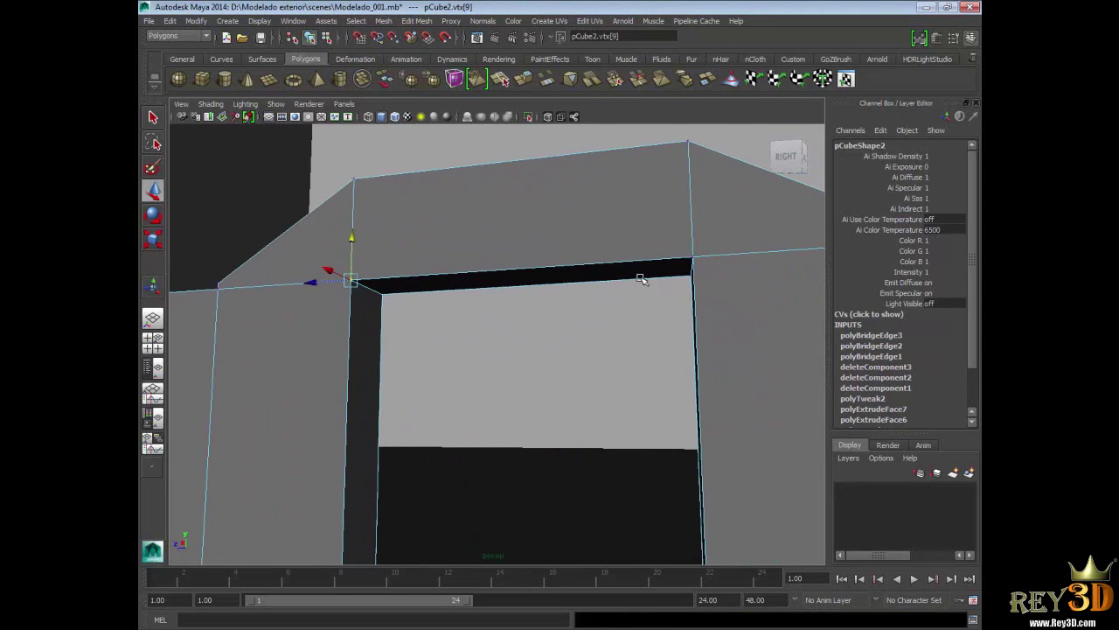
{"action": "key", "text": "space"}
{"action": "key", "text": "space"}
{"action": "mouse_move", "coordinate": [658, 429]}
{"action": "middle_mouse_down", "text": "alt"}
{"action": "mouse_move", "coordinate": [614, 380]}
{"action": "mouse_move", "coordinate": [439, 276]}
{"action": "middle_mouse_up", "text": "alt"}
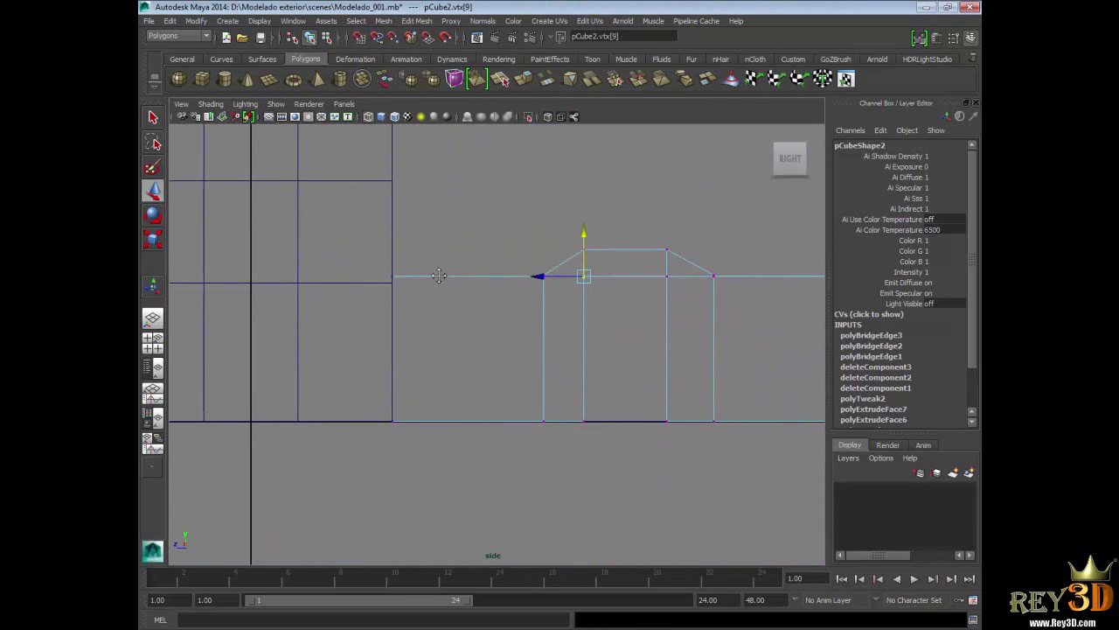
{"action": "right_click_drag", "start_coordinate": [515, 388], "coordinate": [694, 399], "text": "alt"}
{"action": "middle_click_drag", "start_coordinate": [694, 399], "coordinate": [504, 332], "text": "alt"}
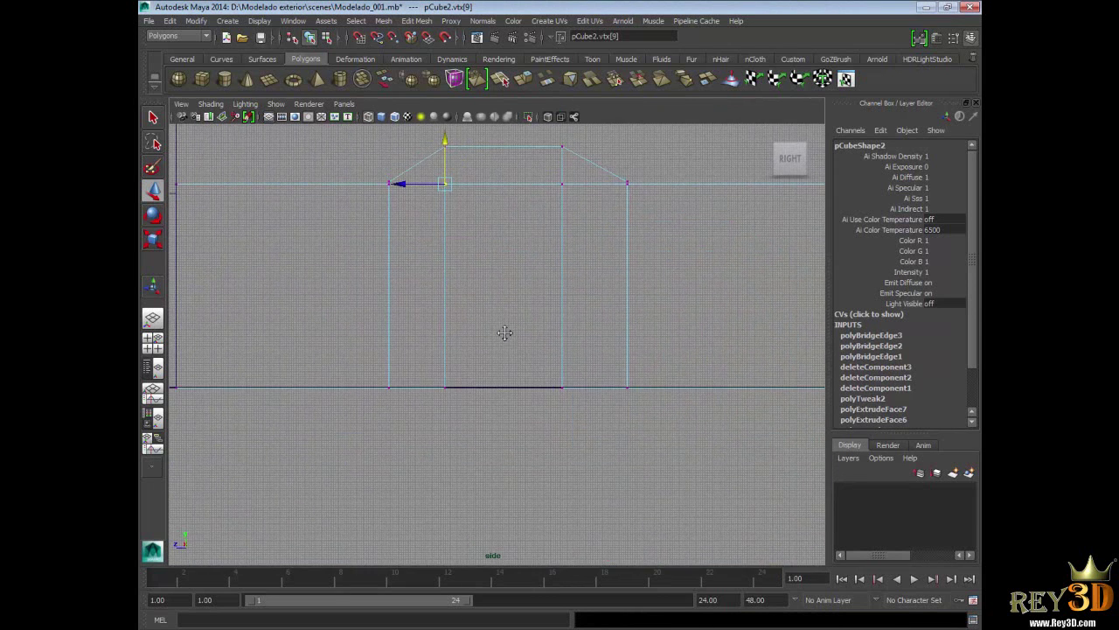
{"action": "left_click", "coordinate": [562, 387]}
{"action": "left_click_drag", "start_coordinate": [562, 339], "coordinate": [562, 301]}
{"action": "key", "text": "ctrl+z"}
Return to the perspective view in Object Mode and zoom out to the whole building
{"action": "mouse_move", "coordinate": [629, 237]}
{"action": "left_mouse_down", "text": "alt"}
{"action": "mouse_move", "coordinate": [607, 237]}
{"action": "mouse_move", "coordinate": [581, 286]}
{"action": "left_mouse_up", "text": "alt"}
{"action": "key", "text": "space"}
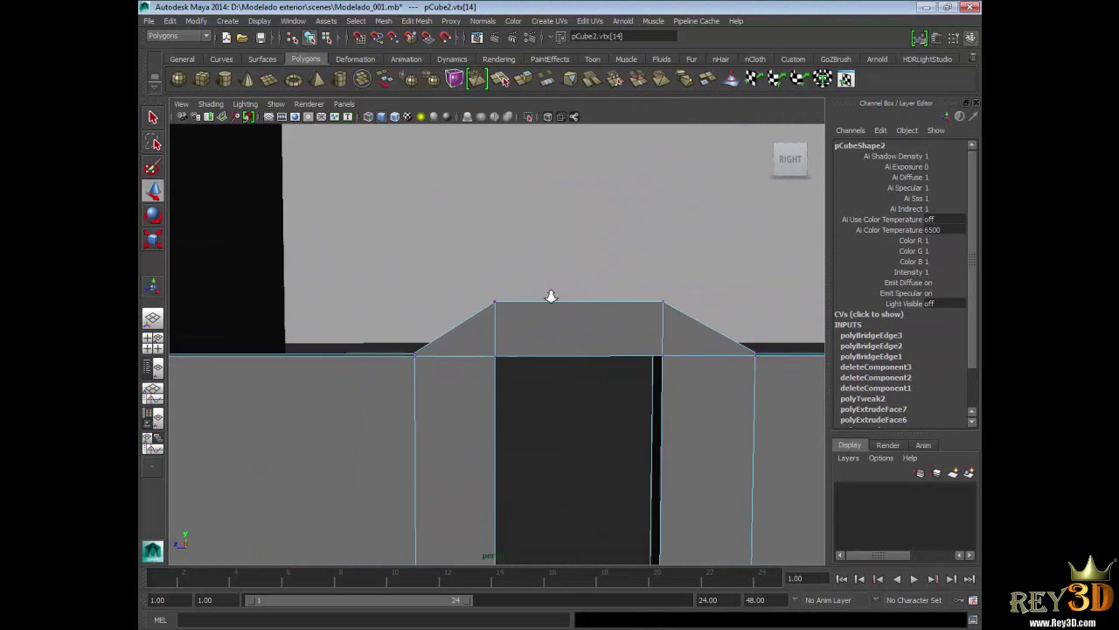
{"action": "right_click_drag", "start_coordinate": [580, 286], "coordinate": [425, 294], "text": "alt"}
{"action": "mouse_move", "coordinate": [481, 355]}
{"action": "right_mouse_down"}
{"action": "mouse_move", "coordinate": [523, 344]}
{"action": "mouse_move", "coordinate": [472, 350]}
{"action": "right_mouse_up"}
{"action": "mouse_move", "coordinate": [472, 349]}
{"action": "left_mouse_down", "text": "alt"}
{"action": "mouse_move", "coordinate": [432, 345]}
{"action": "mouse_move", "coordinate": [572, 367]}
{"action": "left_mouse_up", "text": "alt"}
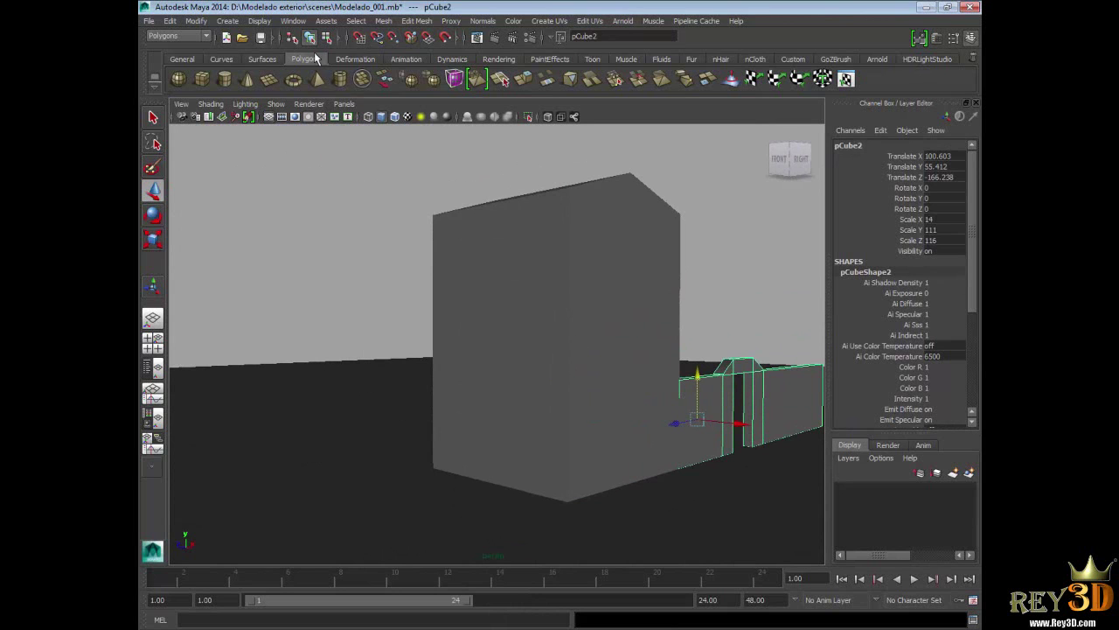
Create a polygon cube, move it forward along Z and scale it up uniformly
{"action": "left_click", "coordinate": [262, 22]}
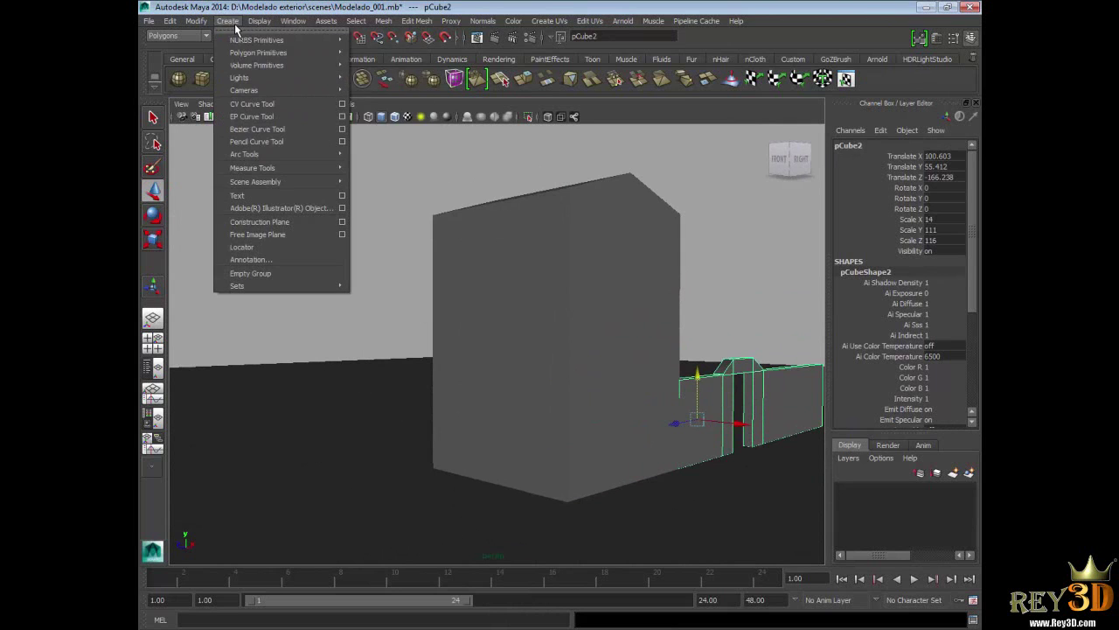
{"action": "left_click", "coordinate": [374, 72]}
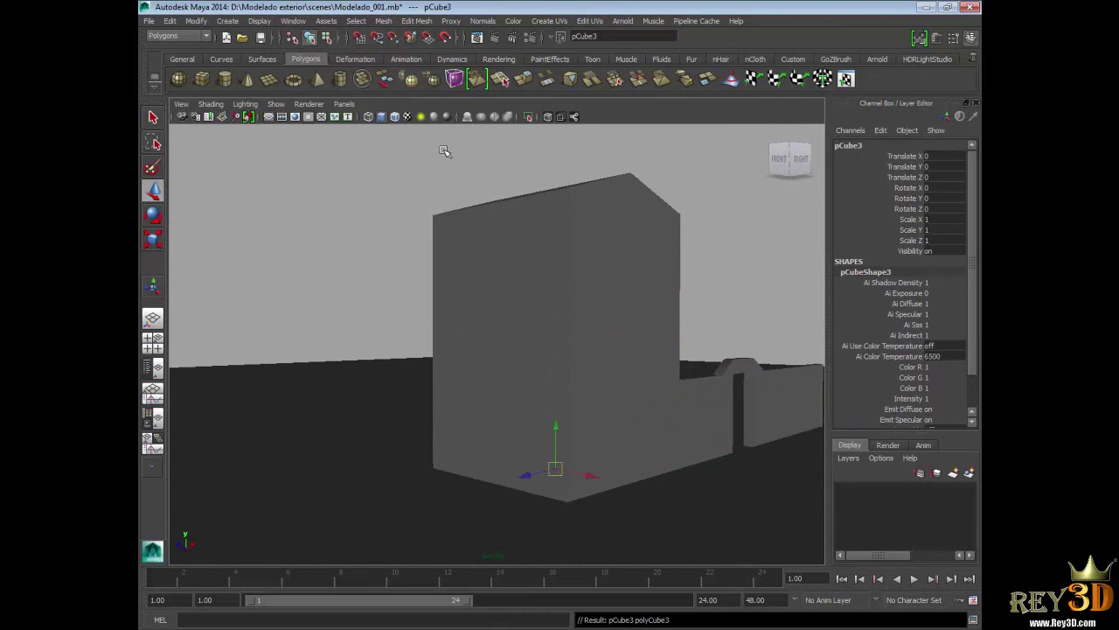
{"action": "left_click_drag", "start_coordinate": [524, 475], "coordinate": [441, 495]}
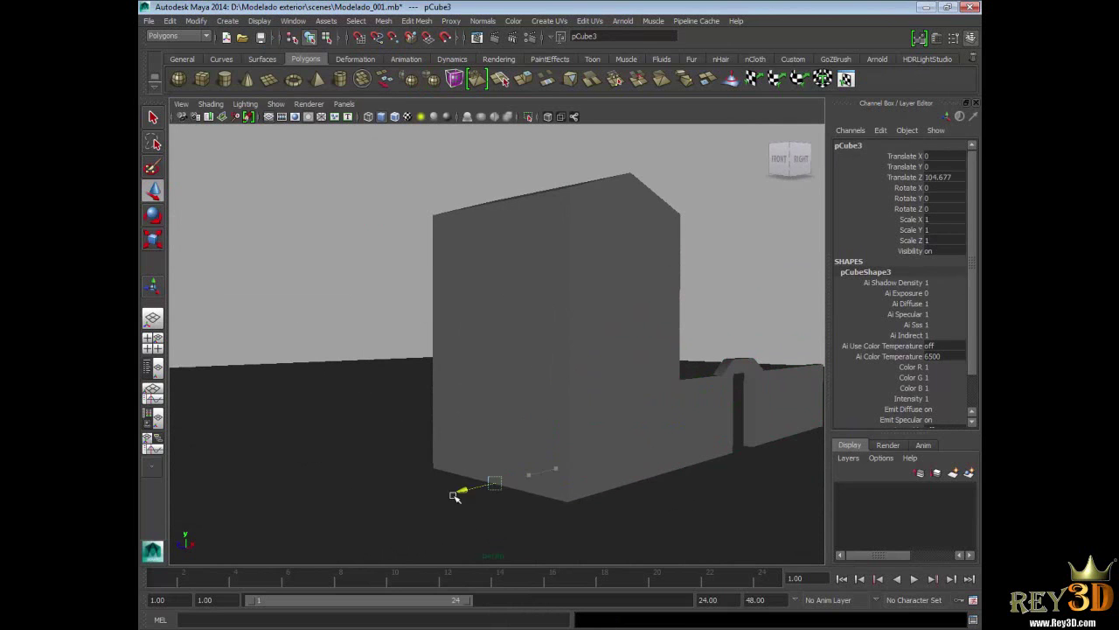
{"action": "key", "text": "r"}
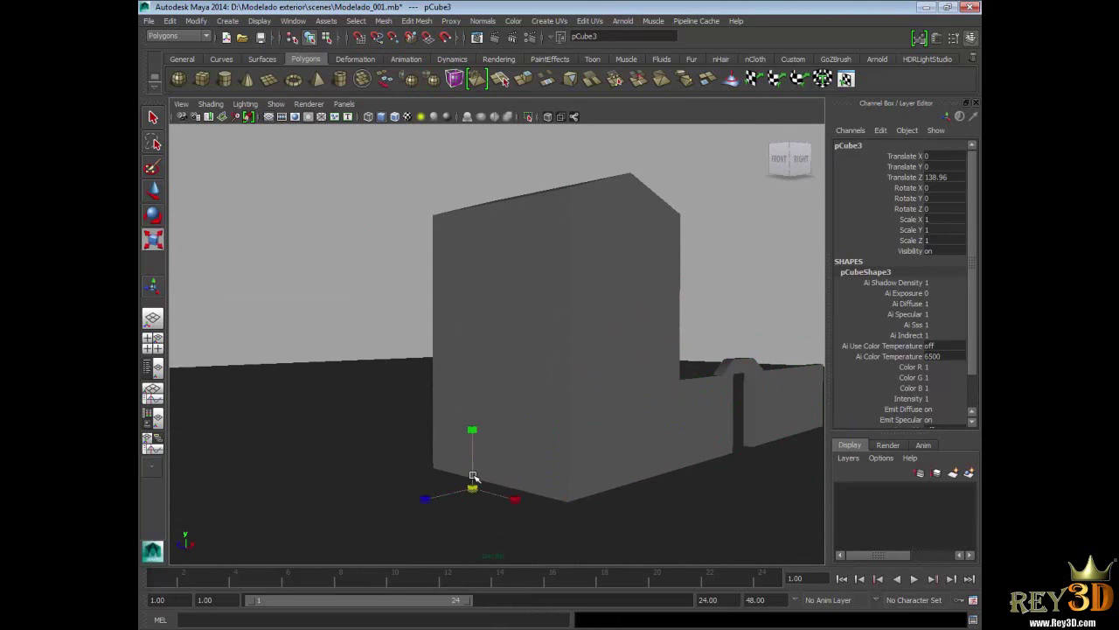
{"action": "left_click_drag", "start_coordinate": [472, 486], "coordinate": [575, 305]}
{"action": "mouse_move", "coordinate": [447, 374]}
{"action": "left_mouse_down", "text": "alt"}
{"action": "mouse_move", "coordinate": [522, 393]}
{"action": "mouse_move", "coordinate": [542, 330]}
{"action": "left_mouse_up", "text": "alt"}
{"action": "scroll", "coordinate": [541, 365], "scroll_direction": "up", "scroll_amount": 3}
{"action": "mouse_move", "coordinate": [597, 402]}
{"action": "left_mouse_down", "text": "alt"}
{"action": "mouse_move", "coordinate": [558, 394]}
{"action": "mouse_move", "coordinate": [470, 418]}
{"action": "left_mouse_up", "text": "alt"}
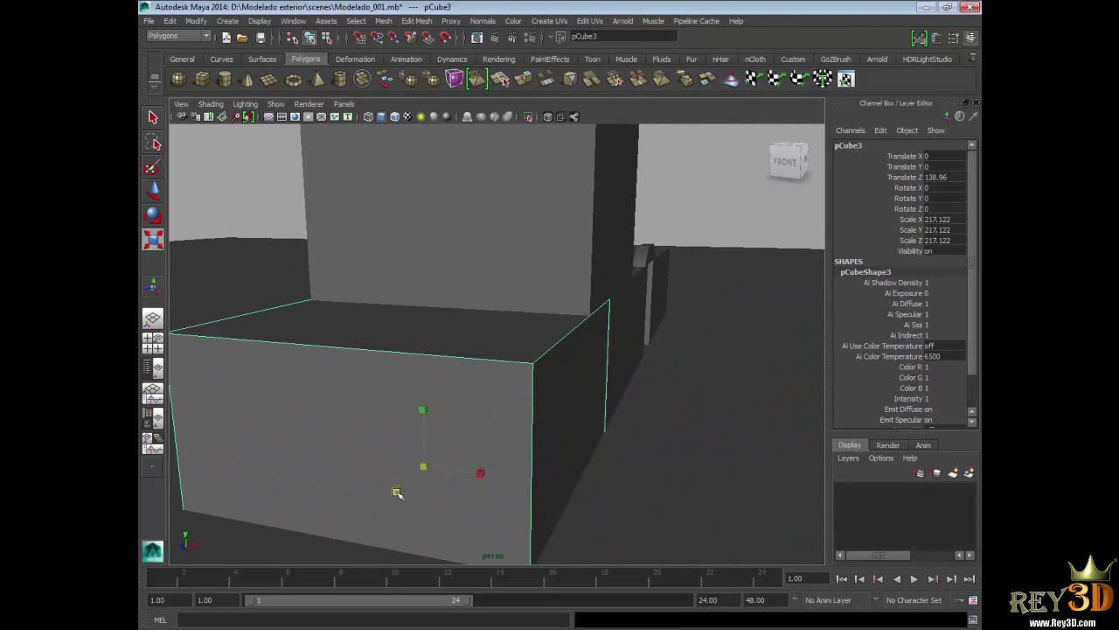
Flatten the box into a thin panel with Scale Z set to 14
{"action": "left_click_drag", "start_coordinate": [398, 492], "coordinate": [426, 470]}
{"action": "double_click", "coordinate": [936, 240]}
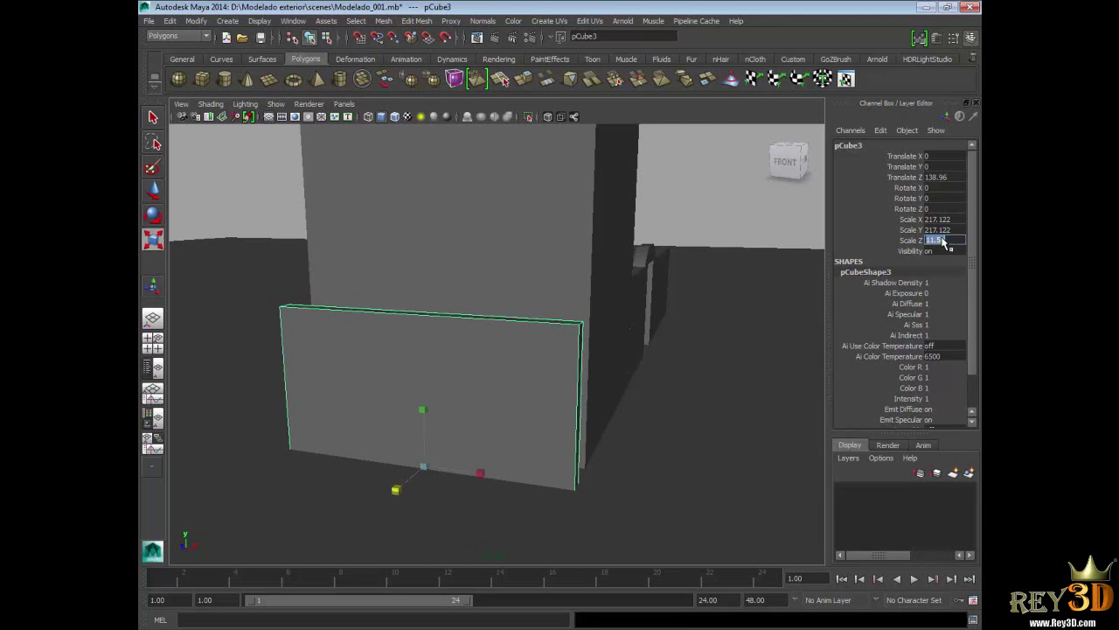
{"action": "type", "text": "15"}
{"action": "key", "text": "Return"}
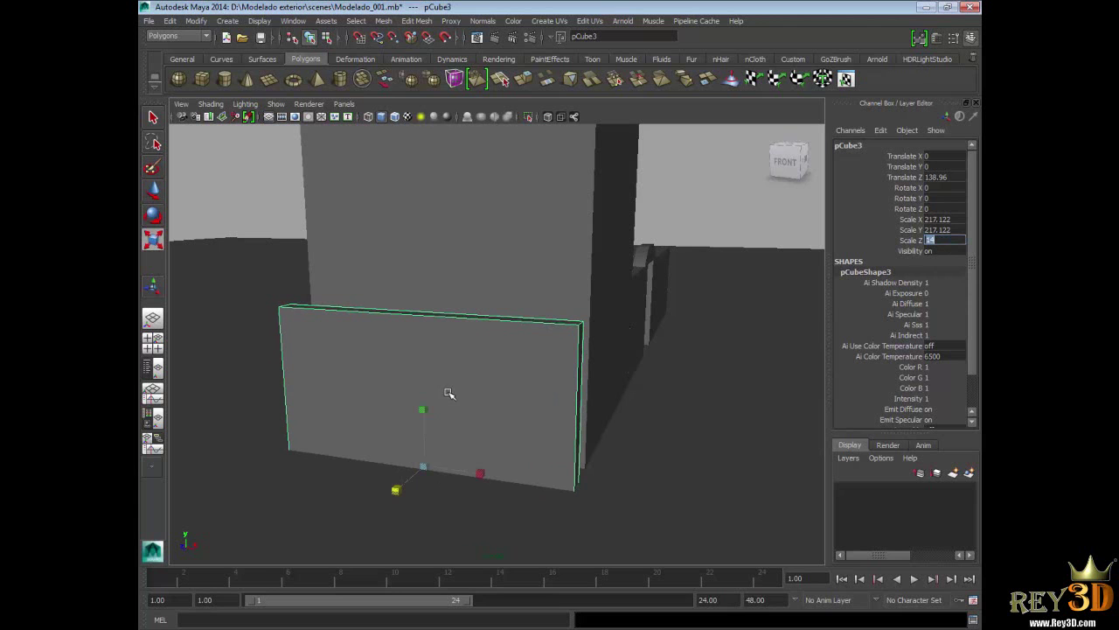
{"action": "type", "text": "w"}
{"action": "key", "text": "Return"}
In the front view, raise the panel along Y and slide it left to X -216.74, Y 109.535
{"action": "key", "text": "w"}
{"action": "key", "text": "space"}
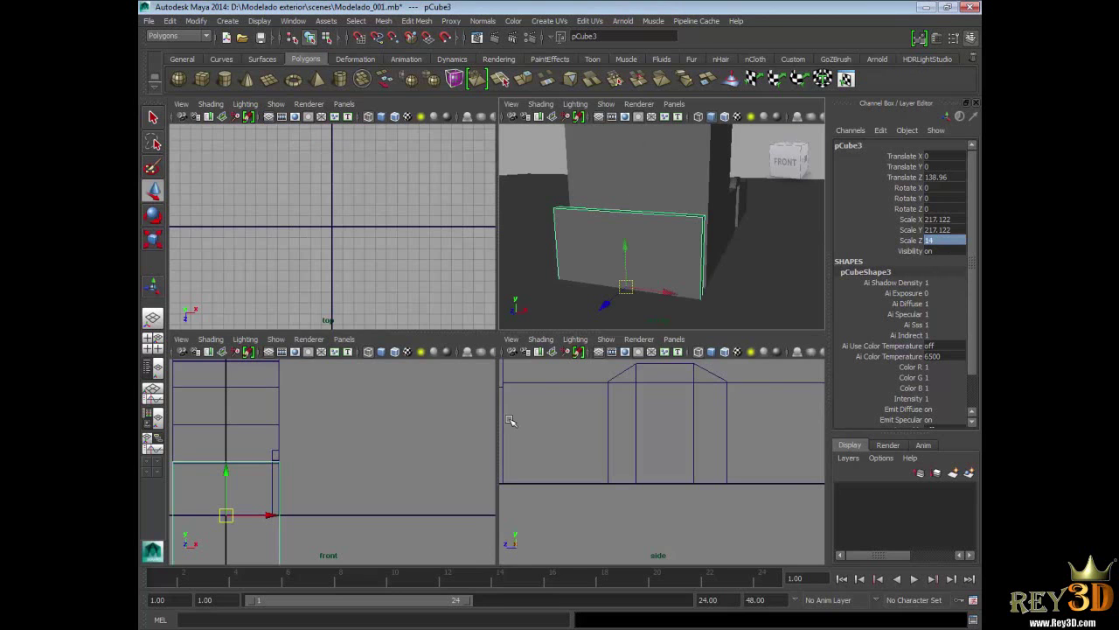
{"action": "key", "text": "space"}
{"action": "middle_click_drag", "start_coordinate": [585, 369], "coordinate": [602, 375], "text": "alt"}
{"action": "right_click_drag", "start_coordinate": [602, 375], "coordinate": [489, 367], "text": "alt"}
{"action": "left_click_drag", "start_coordinate": [477, 368], "coordinate": [476, 274]}
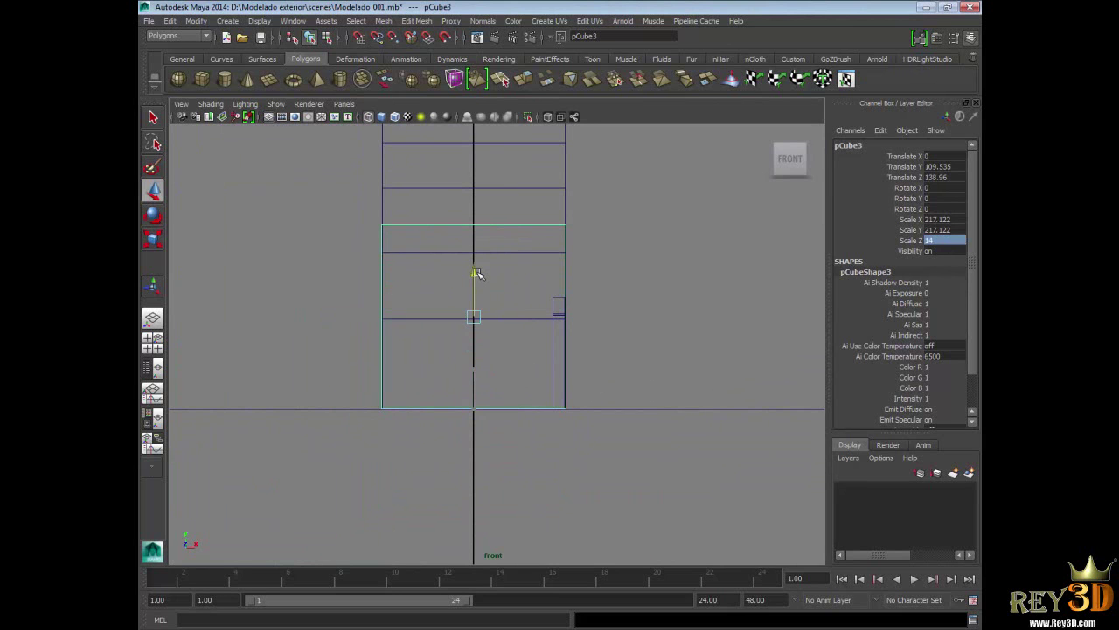
{"action": "left_click_drag", "start_coordinate": [521, 318], "coordinate": [340, 324]}
Turn on Wireframe on Shaded and inspect the panel beside the tall building in perspective
{"action": "key", "text": "space"}
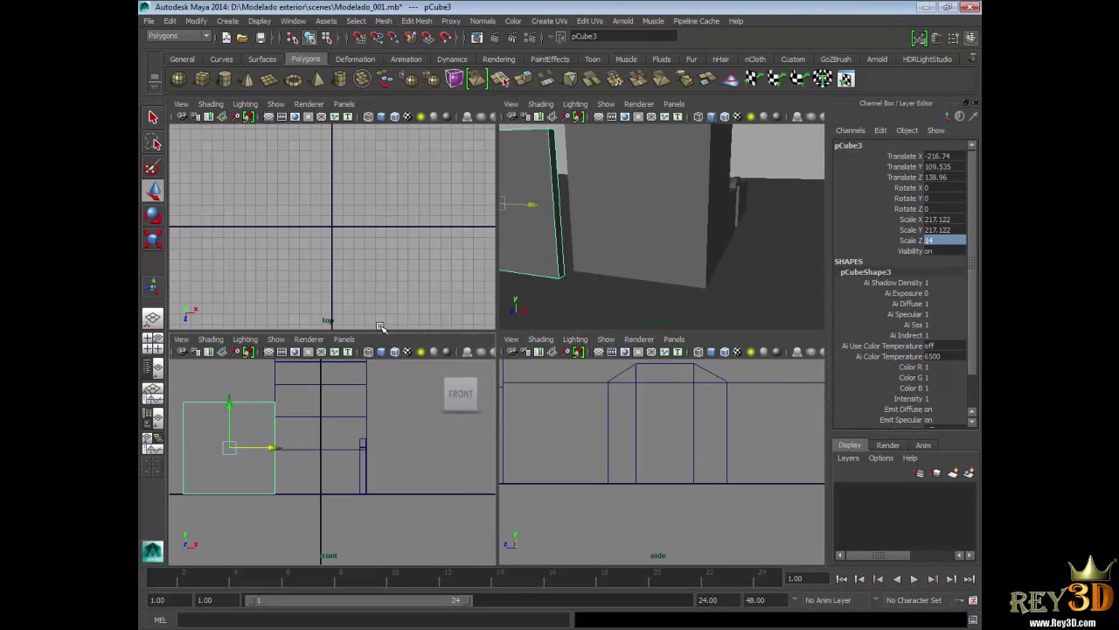
{"action": "key", "text": "space"}
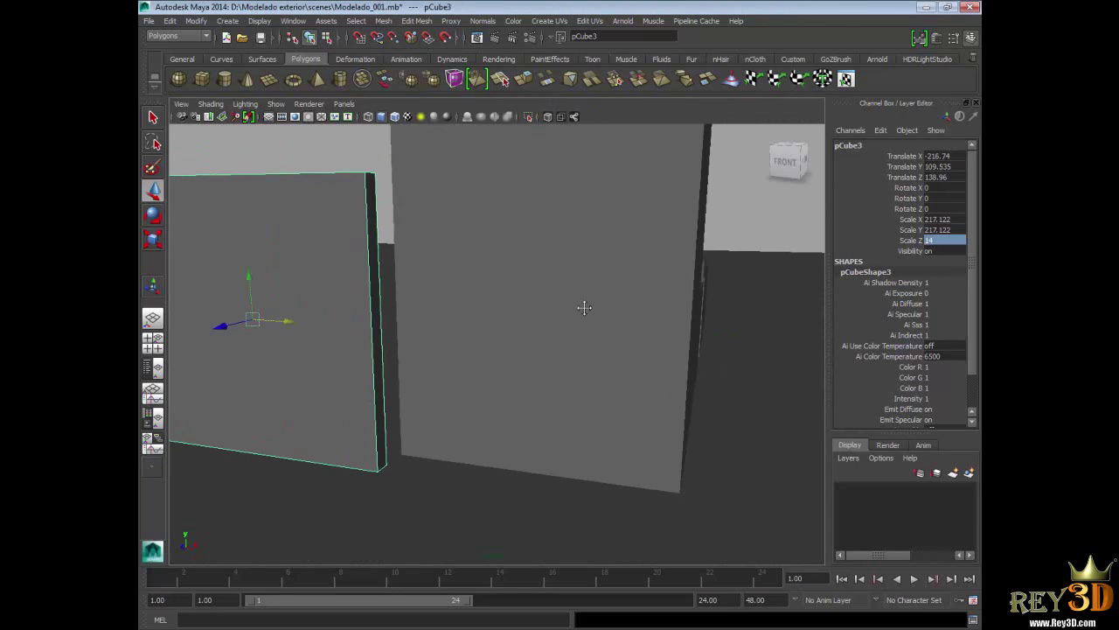
{"action": "scroll", "coordinate": [568, 307], "scroll_direction": "down", "scroll_amount": 5}
{"action": "left_click_drag", "start_coordinate": [568, 307], "coordinate": [490, 287], "text": "alt"}
{"action": "left_click", "coordinate": [577, 221]}
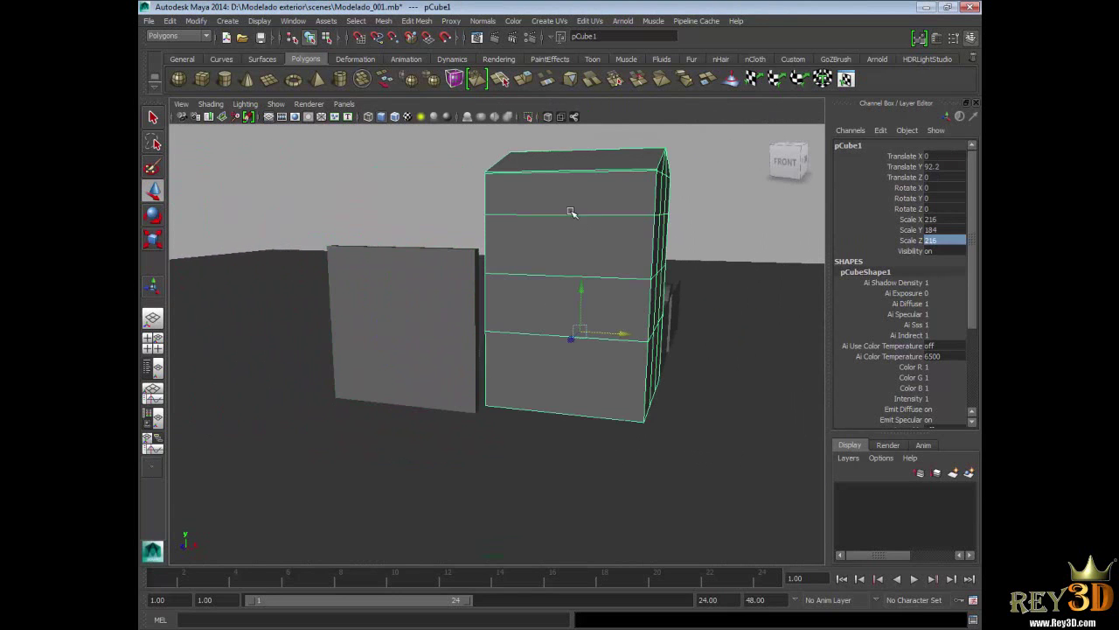
{"action": "left_click", "coordinate": [429, 286]}
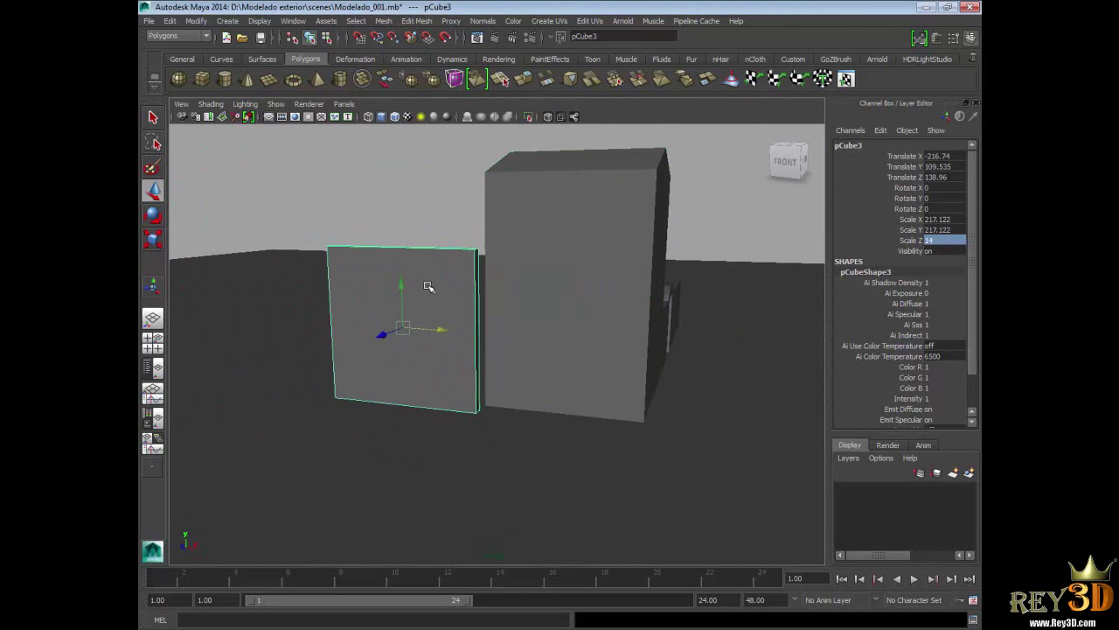
{"action": "left_click", "coordinate": [395, 117]}
{"action": "mouse_move", "coordinate": [449, 310]}
{"action": "left_mouse_down", "text": "alt"}
{"action": "mouse_move", "coordinate": [400, 312]}
{"action": "mouse_move", "coordinate": [495, 332]}
{"action": "left_mouse_up", "text": "alt"}
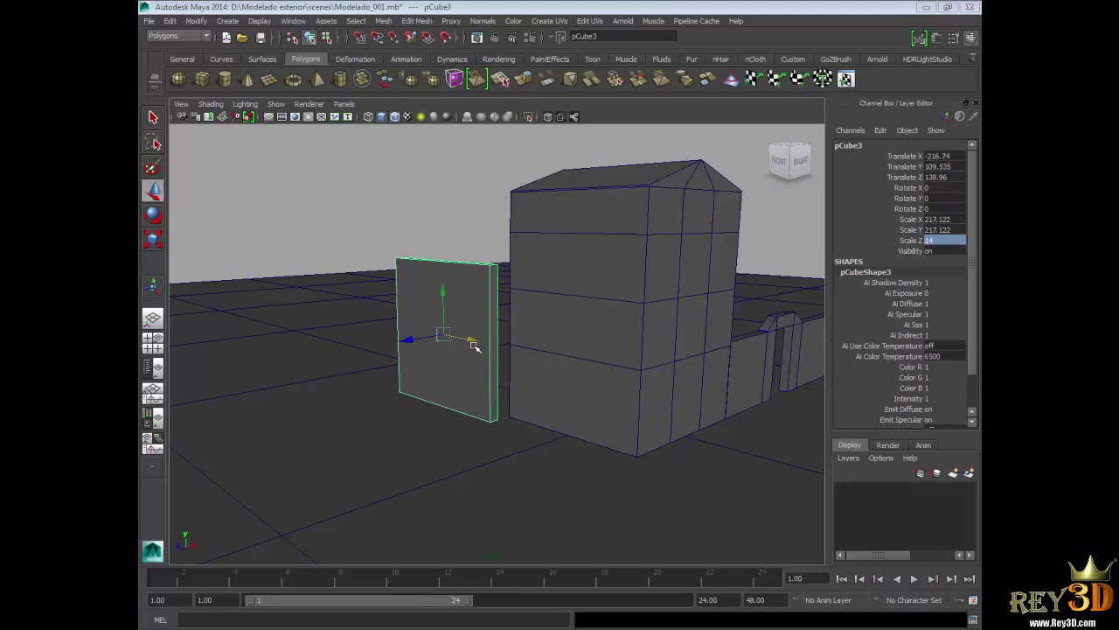
Check the Modelado Exterior reference render, then slide the panel along Z to 102.204
{"action": "mouse_move", "coordinate": [473, 347]}
{"action": "left_mouse_down", "text": "alt"}
{"action": "mouse_move", "coordinate": [487, 348]}
{"action": "mouse_move", "coordinate": [461, 365]}
{"action": "mouse_move", "coordinate": [465, 352]}
{"action": "left_mouse_up", "text": "alt"}
In the front view, nudge the panel along X to about -216.282
{"action": "key", "text": "space"}
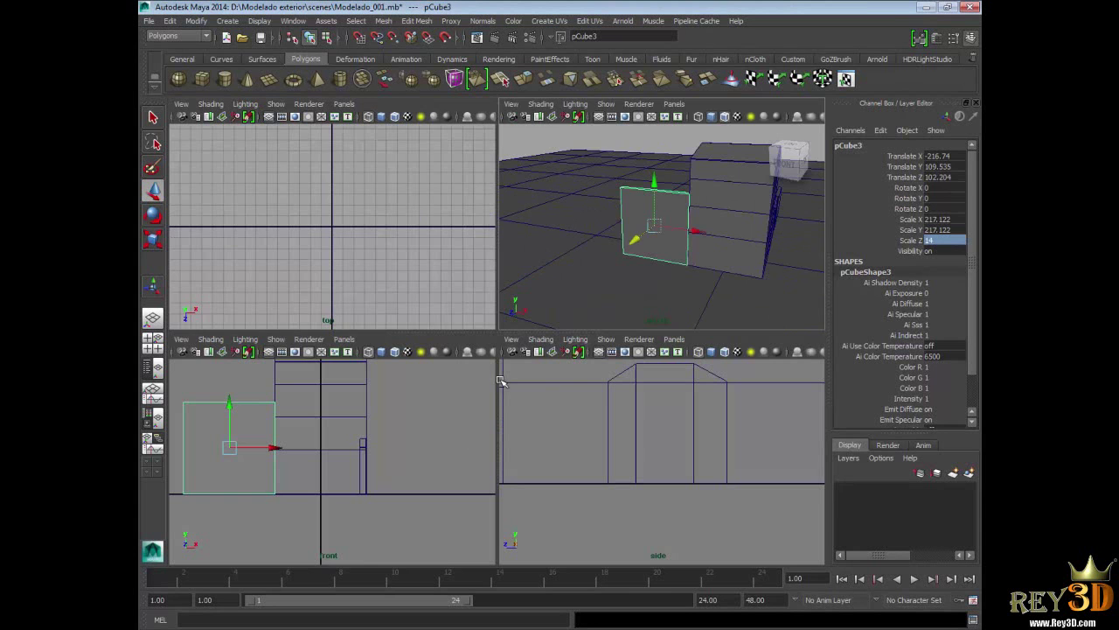
{"action": "key", "text": "space"}
{"action": "middle_click_drag", "start_coordinate": [315, 439], "coordinate": [490, 499], "text": "alt"}
{"action": "scroll", "coordinate": [645, 412], "scroll_direction": "up", "scroll_amount": 2}
{"action": "scroll", "coordinate": [568, 413], "scroll_direction": "up", "scroll_amount": 1}
{"action": "left_click_drag", "start_coordinate": [478, 410], "coordinate": [474, 409]}
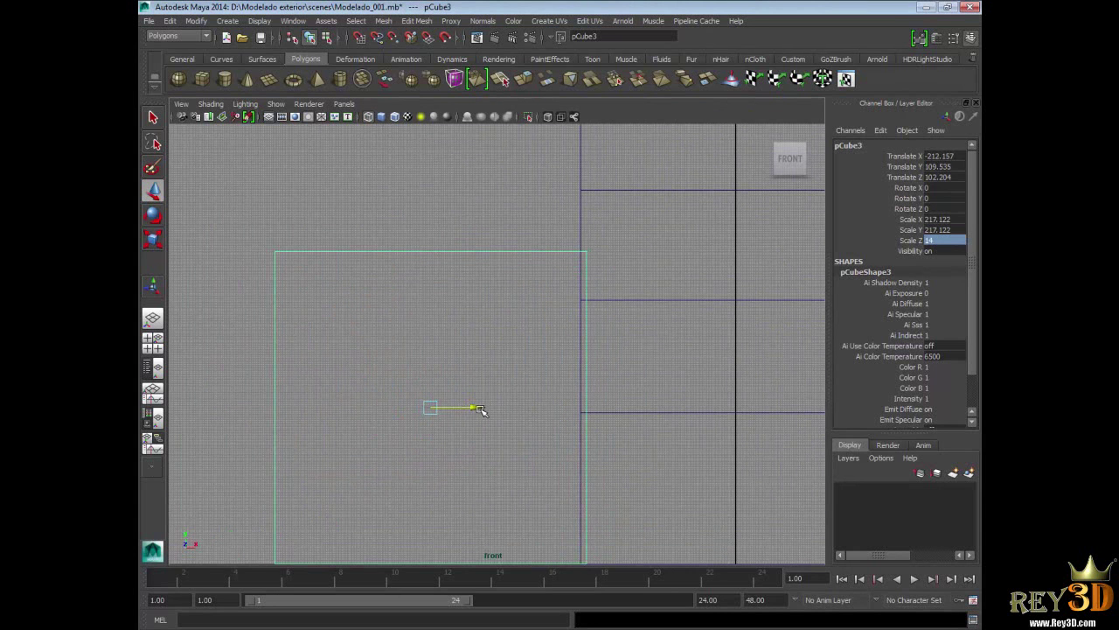
In the side view, nudge the panel along Z to 100.926, flush against the building
{"action": "key", "text": "space"}
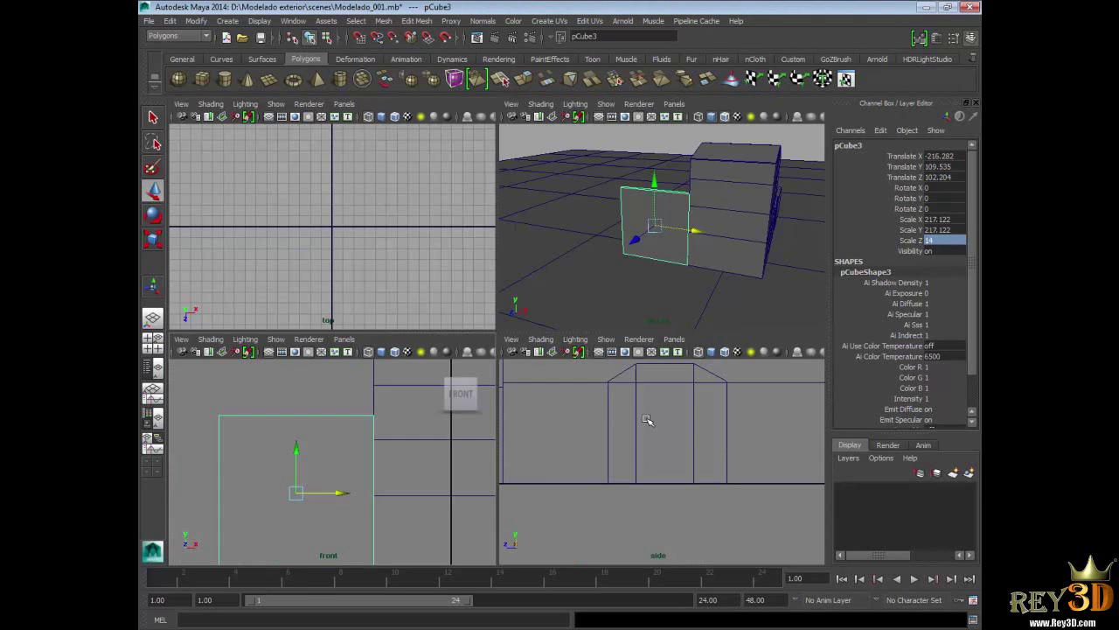
{"action": "key", "text": "space"}
{"action": "middle_click_drag", "start_coordinate": [579, 392], "coordinate": [704, 433], "text": "alt"}
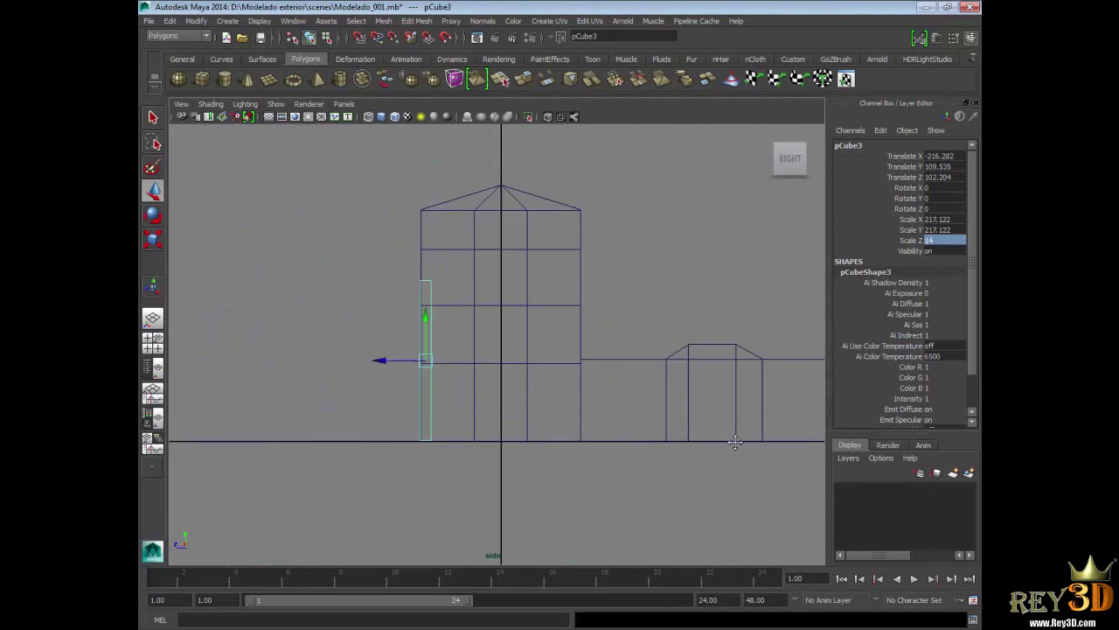
{"action": "scroll", "coordinate": [468, 389], "scroll_direction": "up", "scroll_amount": 4}
{"action": "left_click_drag", "start_coordinate": [354, 402], "coordinate": [357, 402]}
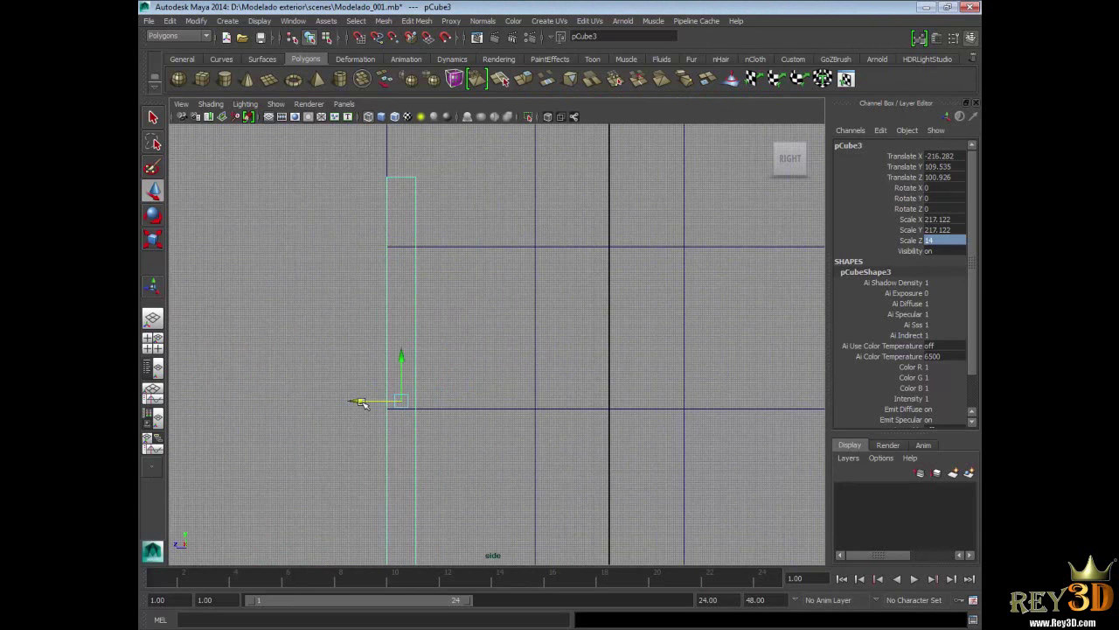
{"action": "key", "text": "space"}
{"action": "key", "text": "space"}
{"action": "mouse_move", "coordinate": [525, 317]}
{"action": "left_mouse_down", "text": "alt"}
{"action": "mouse_move", "coordinate": [479, 308]}
{"action": "mouse_move", "coordinate": [548, 302]}
{"action": "left_mouse_up", "text": "alt"}
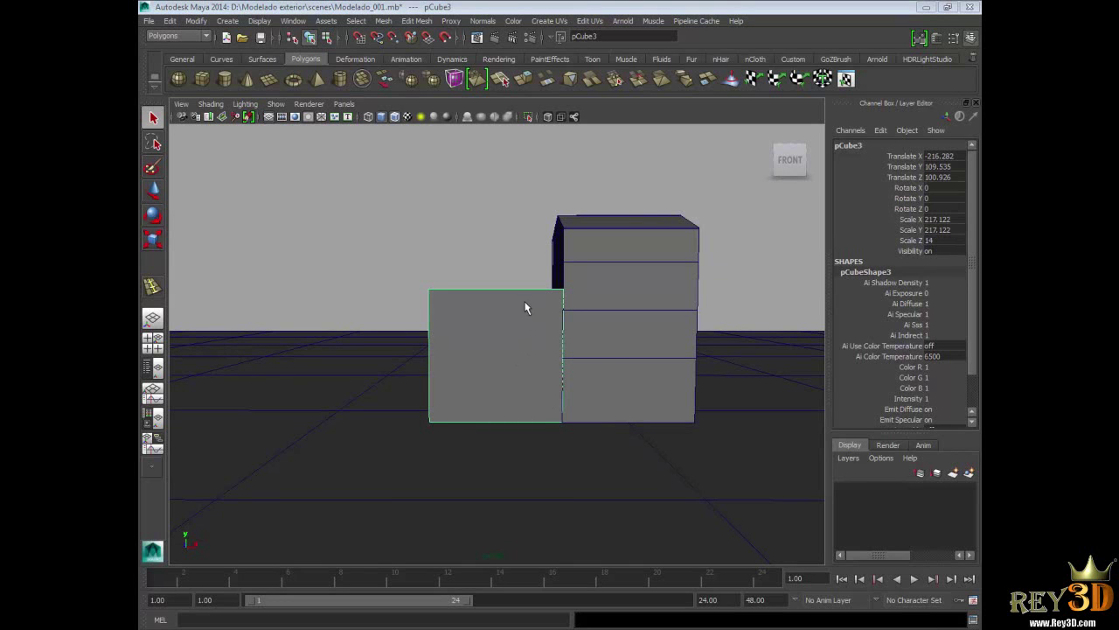
{"action": "key", "text": "space"}
{"action": "key", "text": "space"}
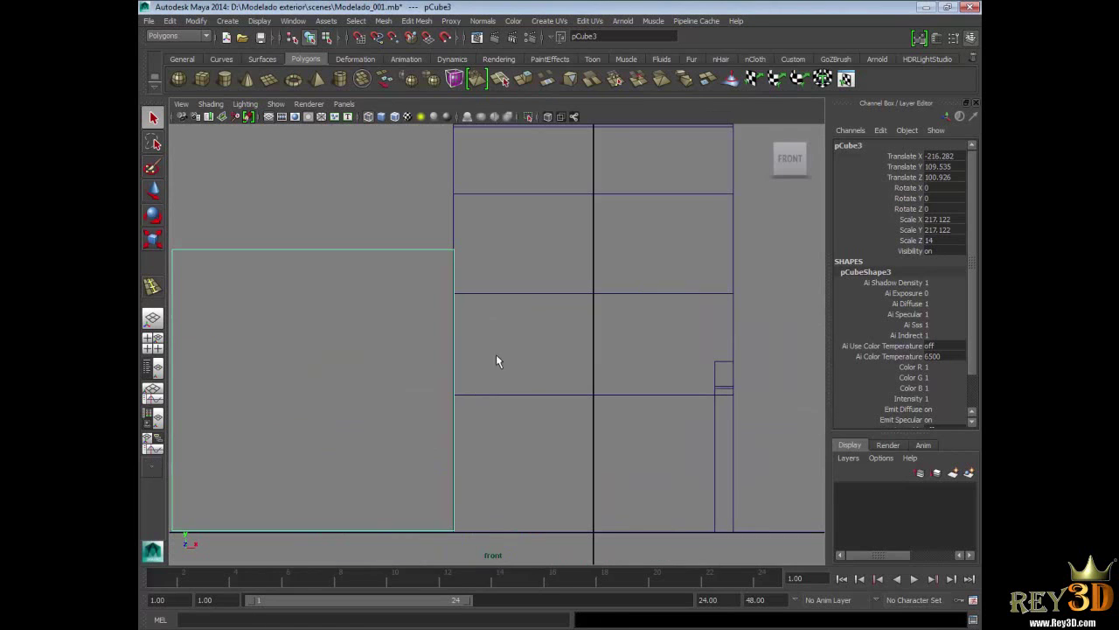
Insert a horizontal edge loop near the top of the lower left block
{"action": "left_click", "coordinate": [383, 20]}
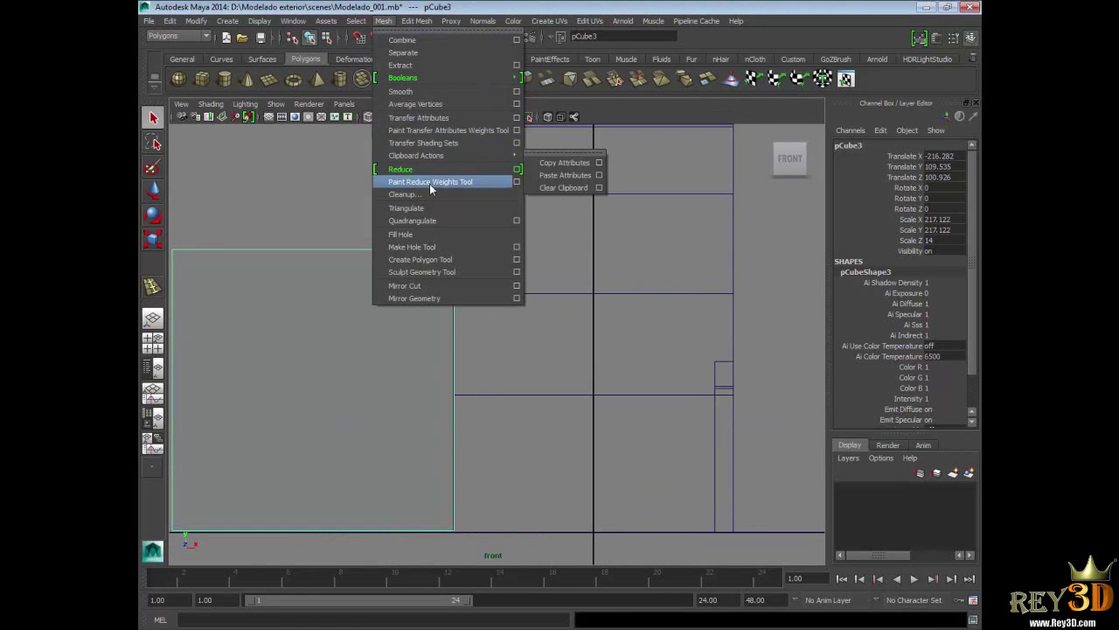
{"action": "mouse_move", "coordinate": [416, 20]}
{"action": "left_click", "coordinate": [478, 160]}
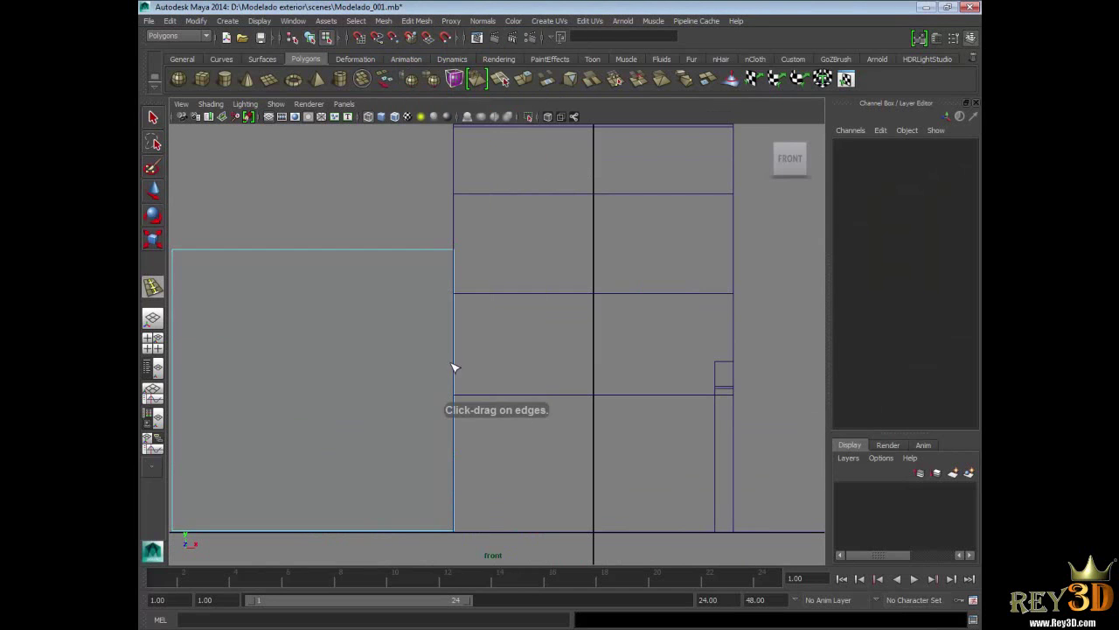
{"action": "left_click_drag", "start_coordinate": [457, 348], "coordinate": [459, 336]}
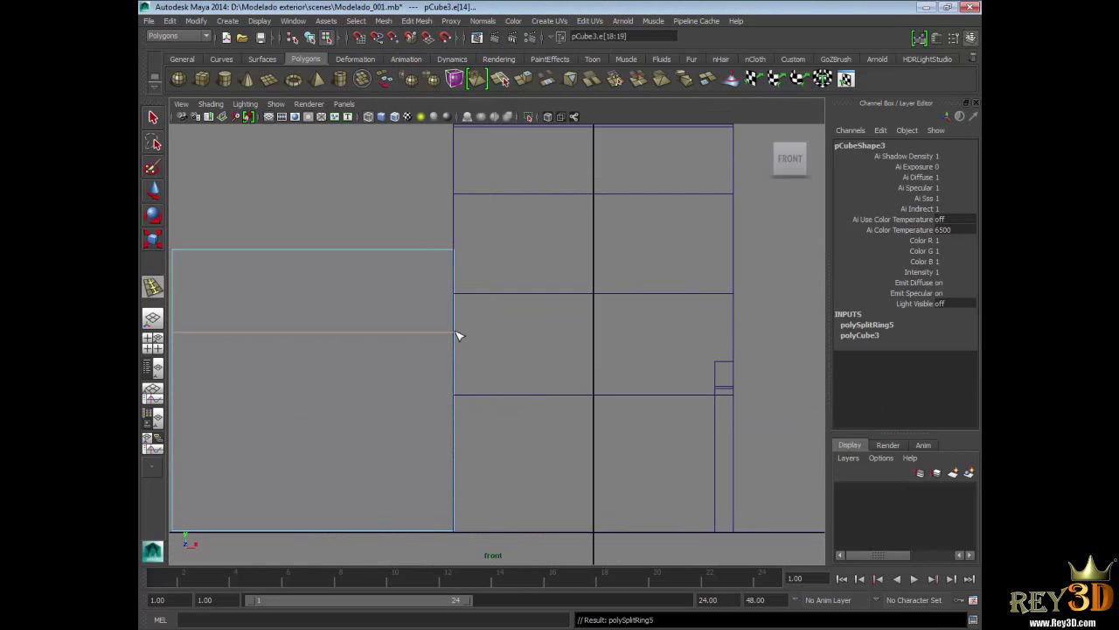
{"action": "key", "text": "space"}
{"action": "key", "text": "space"}
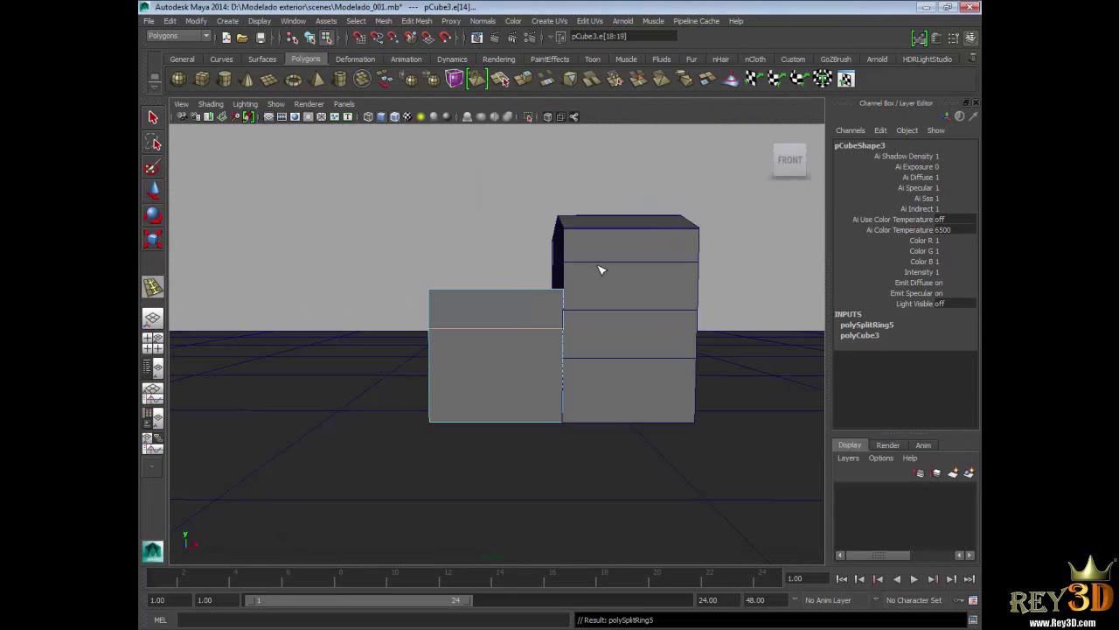
Select the narrow side face of the lower block in face mode
{"action": "key", "text": "q"}
{"action": "right_click_drag", "start_coordinate": [497, 325], "coordinate": [501, 365]}
{"action": "left_click_drag", "start_coordinate": [472, 367], "coordinate": [541, 372], "text": "alt"}
{"action": "left_click", "coordinate": [538, 371]}
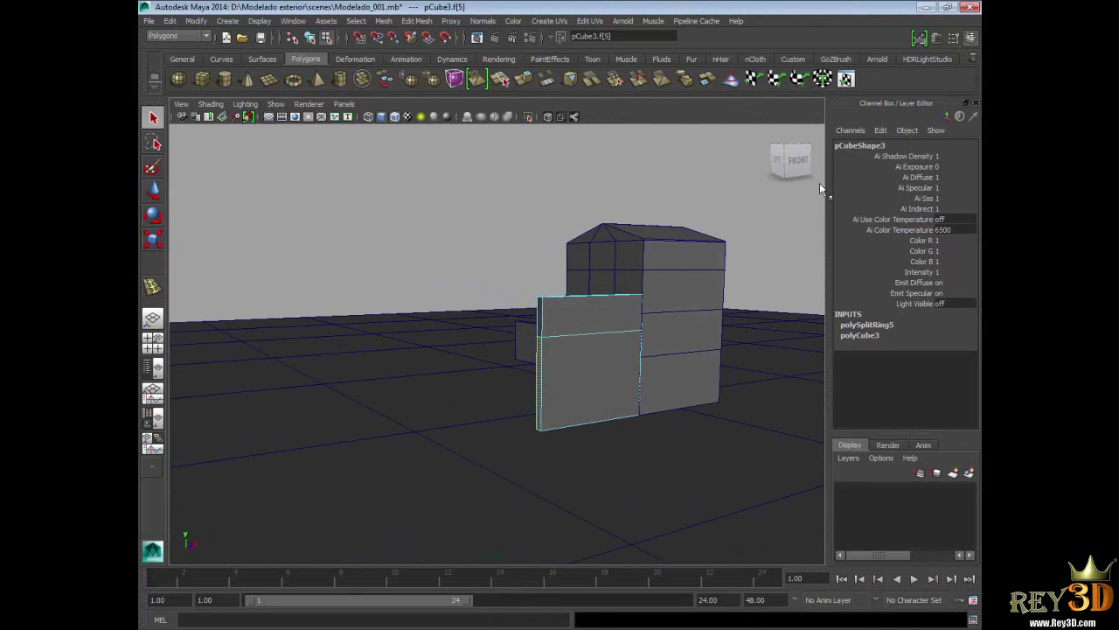
{"action": "left_click", "coordinate": [417, 20]}
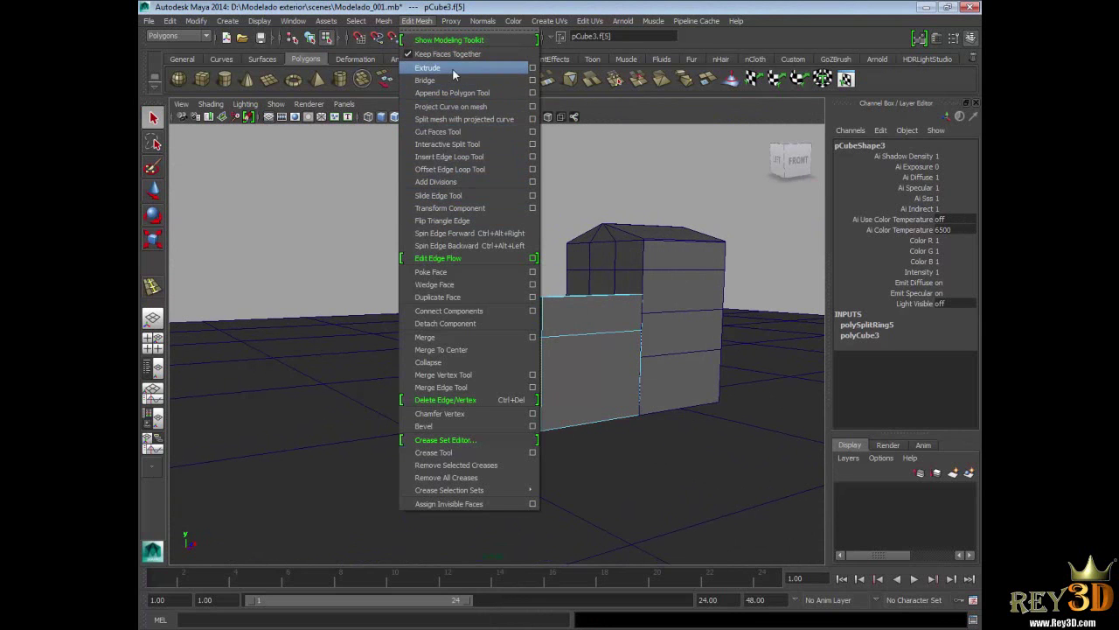
Extrude the lower block's side face outward to Local Translate Z 273.129
{"action": "left_click", "coordinate": [429, 67]}
{"action": "left_click_drag", "start_coordinate": [975, 216], "coordinate": [975, 318]}
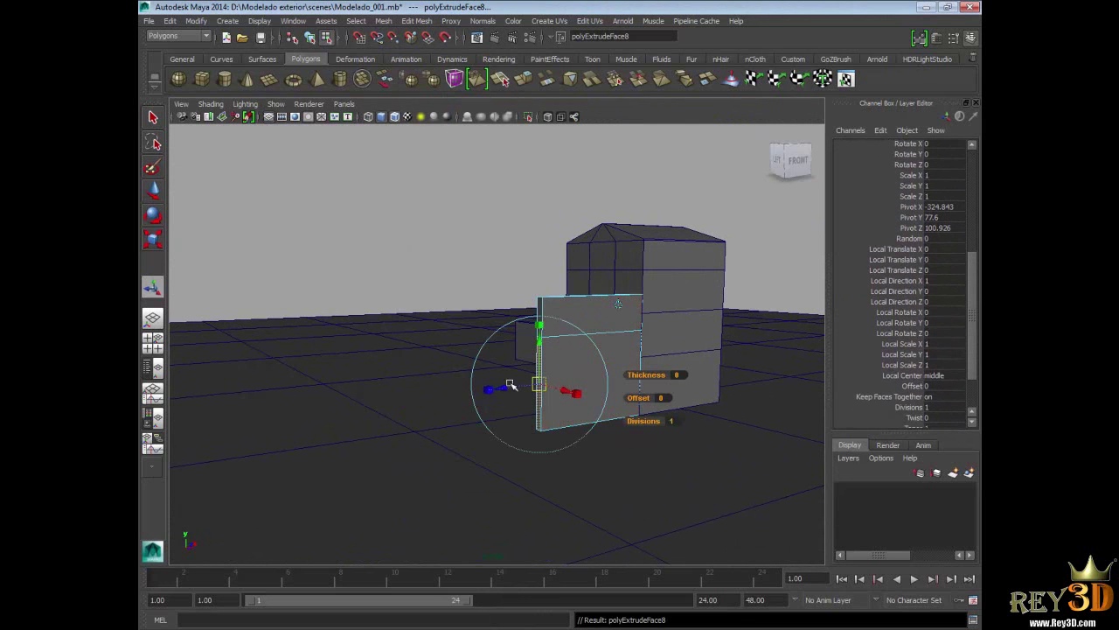
{"action": "mouse_move", "coordinate": [505, 392]}
{"action": "left_mouse_down"}
{"action": "mouse_move", "coordinate": [399, 400]}
{"action": "mouse_move", "coordinate": [380, 413]}
{"action": "mouse_move", "coordinate": [390, 408]}
{"action": "left_mouse_up"}
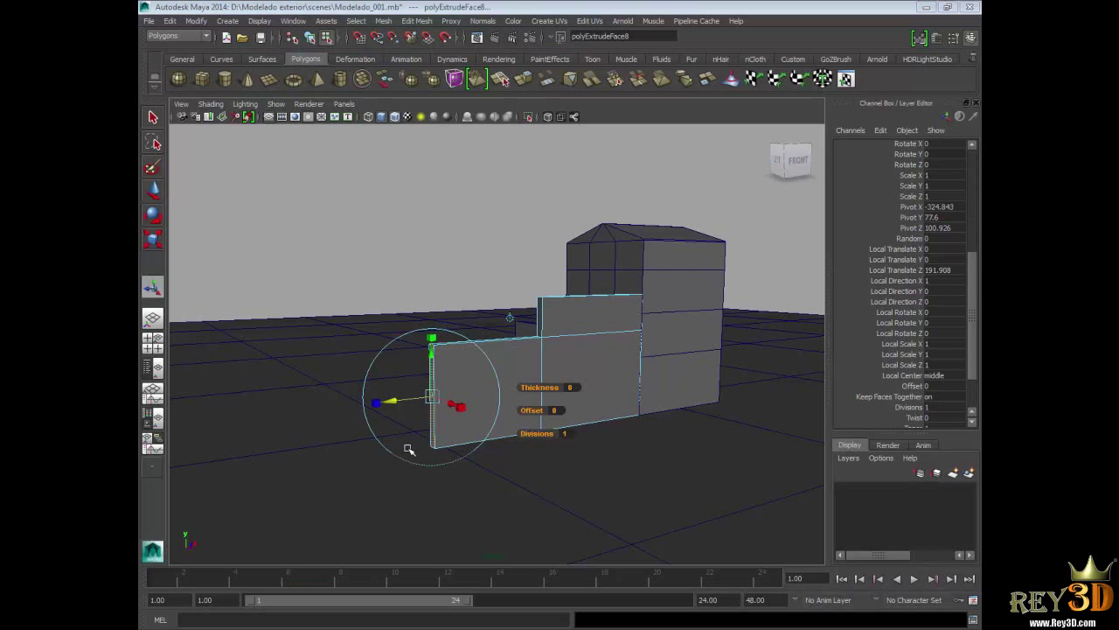
{"action": "left_click_drag", "start_coordinate": [394, 404], "coordinate": [349, 410]}
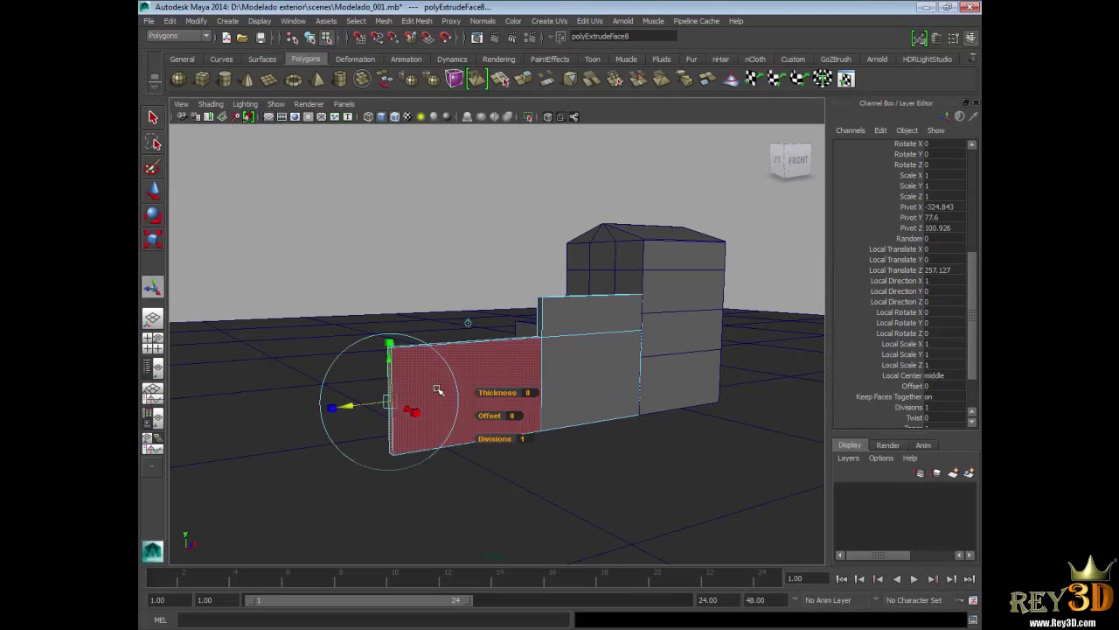
{"action": "left_click_drag", "start_coordinate": [349, 407], "coordinate": [330, 407]}
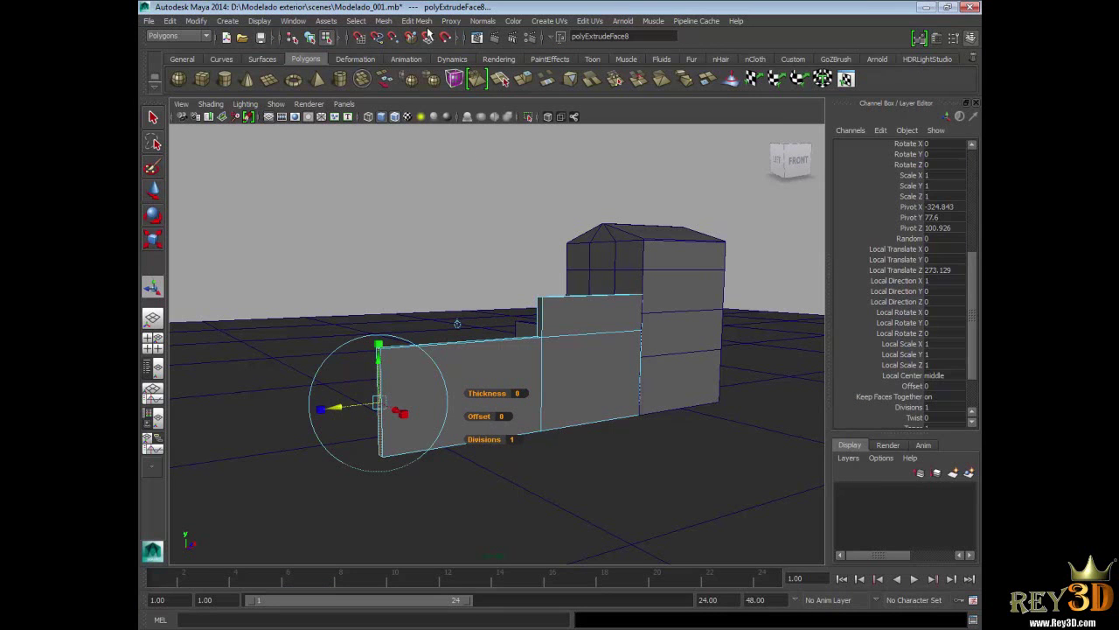
{"action": "left_click", "coordinate": [417, 20]}
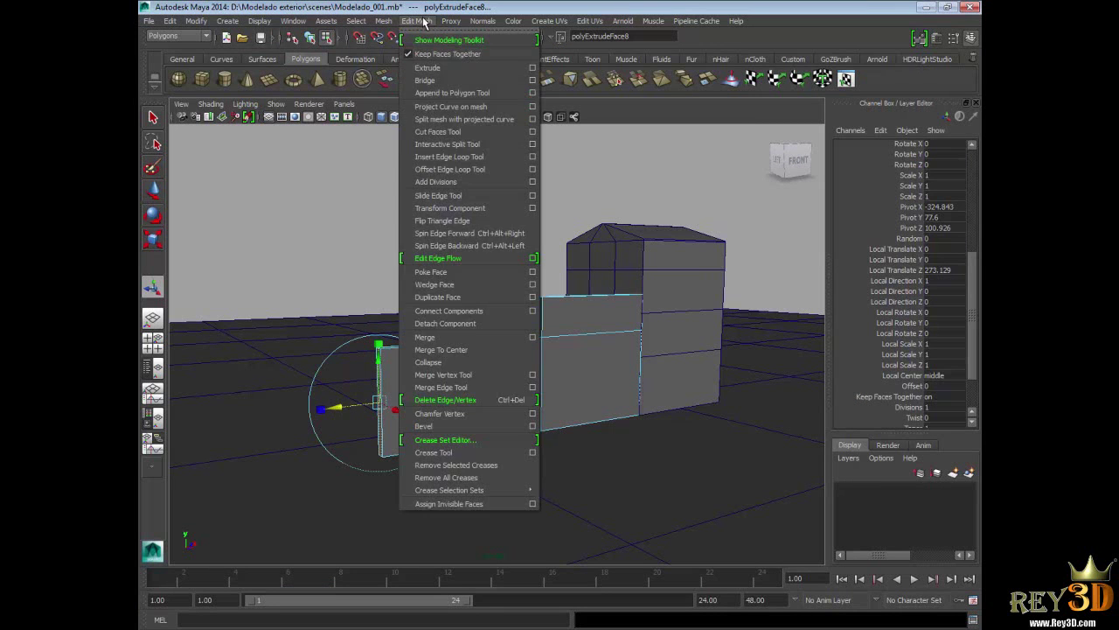
Add a vertical edge loop near the new wall's left end and select that end's top face
{"action": "left_click", "coordinate": [464, 159]}
{"action": "left_click_drag", "start_coordinate": [429, 351], "coordinate": [452, 351]}
{"action": "key", "text": "q"}
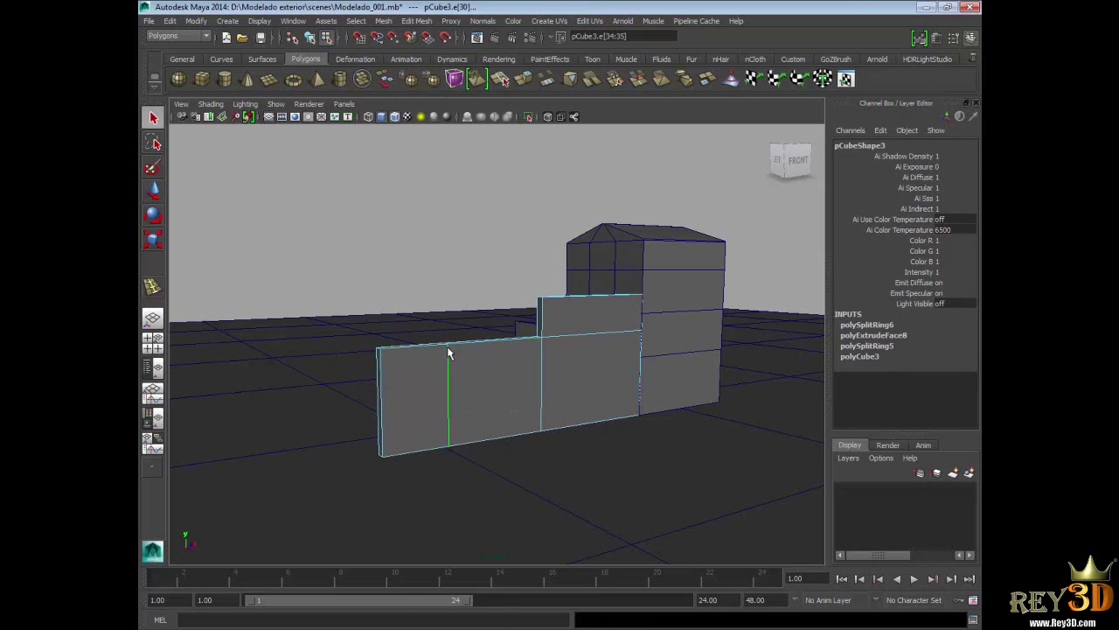
{"action": "right_click_drag", "start_coordinate": [447, 352], "coordinate": [456, 378]}
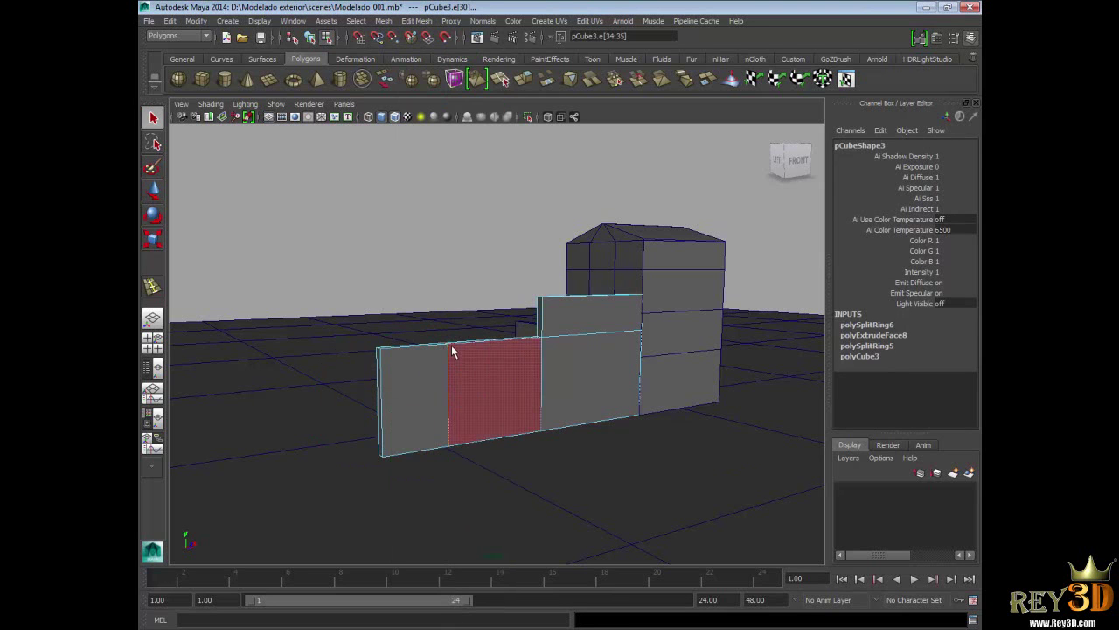
{"action": "left_click_drag", "start_coordinate": [452, 351], "coordinate": [432, 417], "text": "alt"}
{"action": "left_click", "coordinate": [411, 429]}
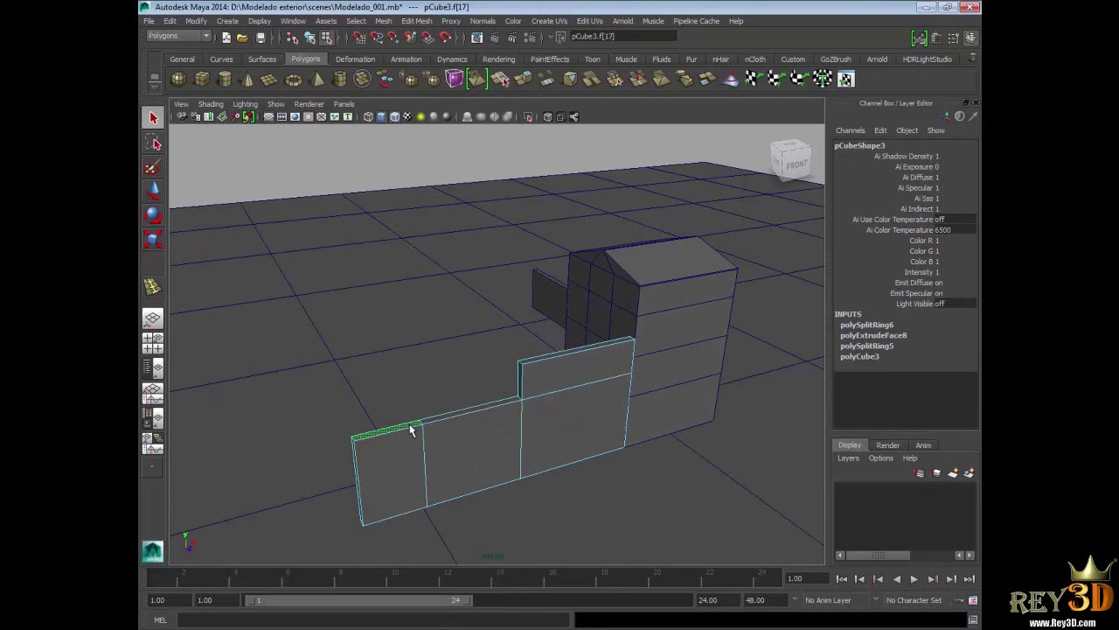
Extrude the left-end top face and raise it upward in the front view
{"action": "left_click", "coordinate": [418, 20]}
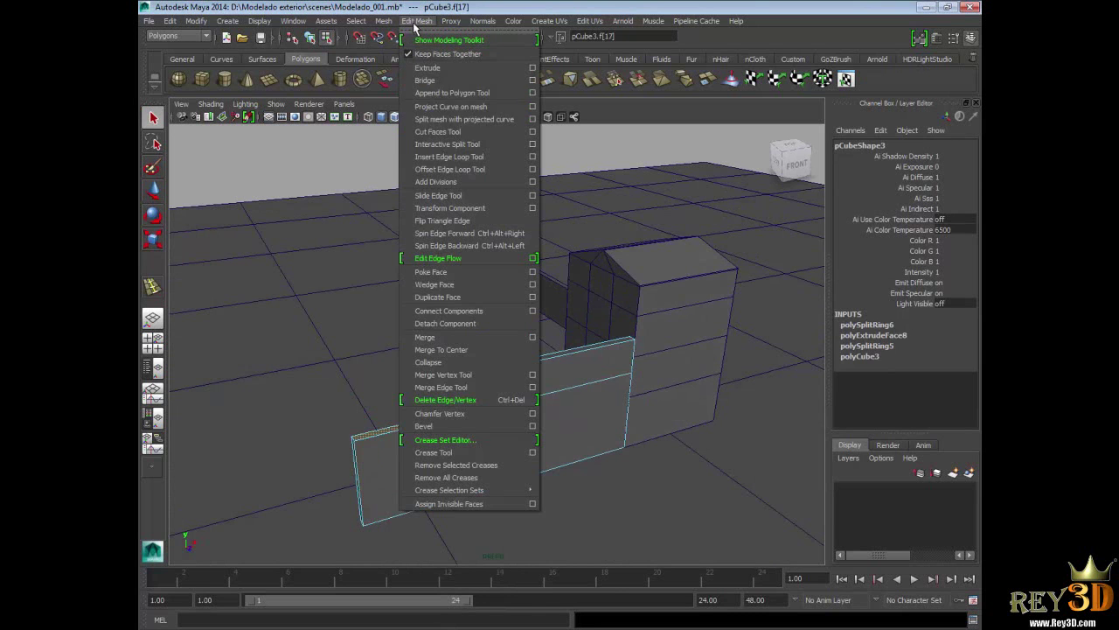
{"action": "left_click", "coordinate": [438, 74]}
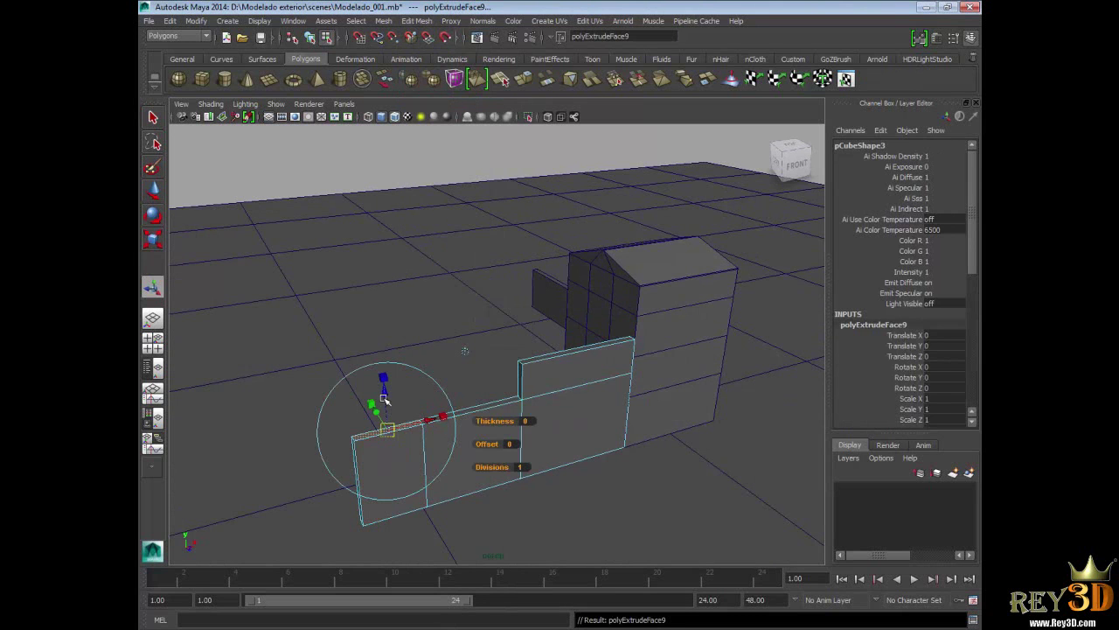
{"action": "key", "text": "space"}
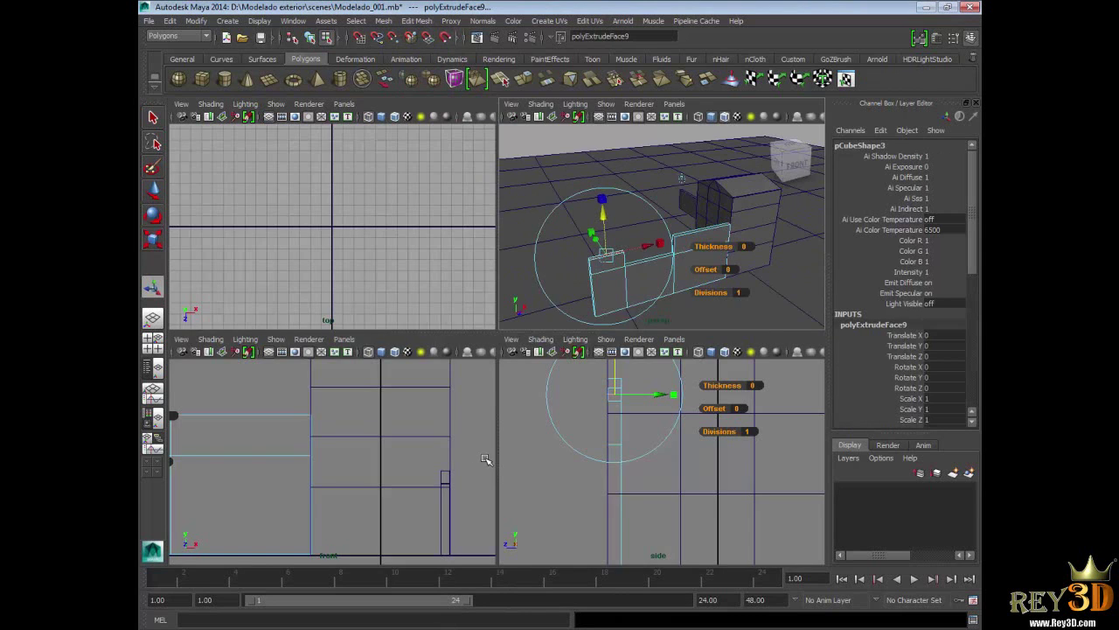
{"action": "key", "text": "space"}
{"action": "middle_click_drag", "start_coordinate": [329, 430], "coordinate": [445, 392], "text": "alt"}
{"action": "scroll", "coordinate": [446, 393], "scroll_direction": "up", "scroll_amount": 5}
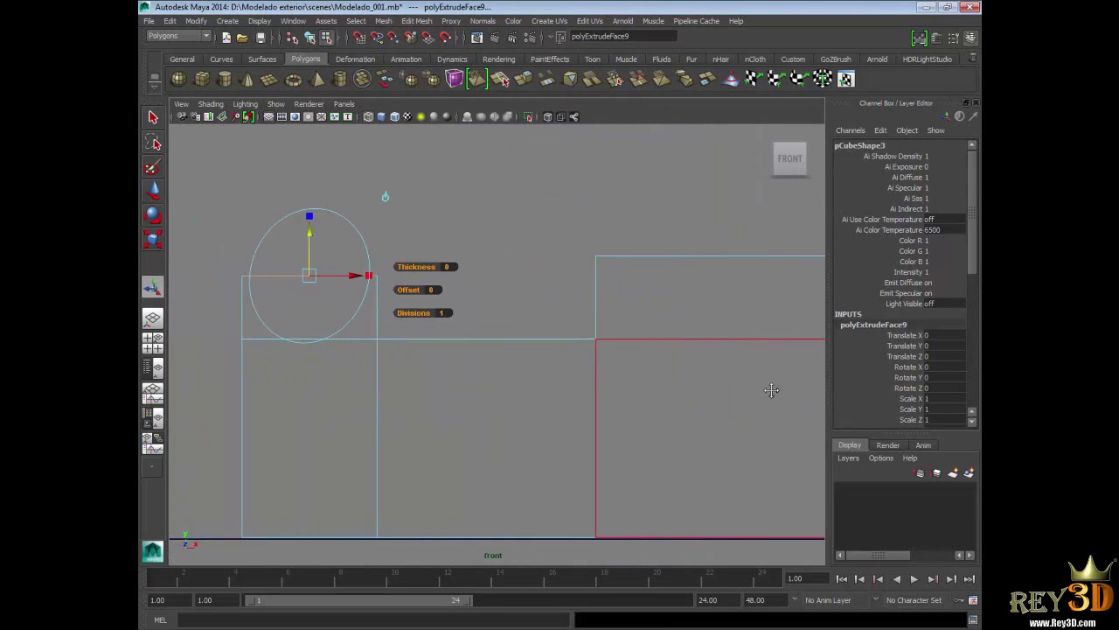
{"action": "left_click_drag", "start_coordinate": [334, 239], "coordinate": [337, 219]}
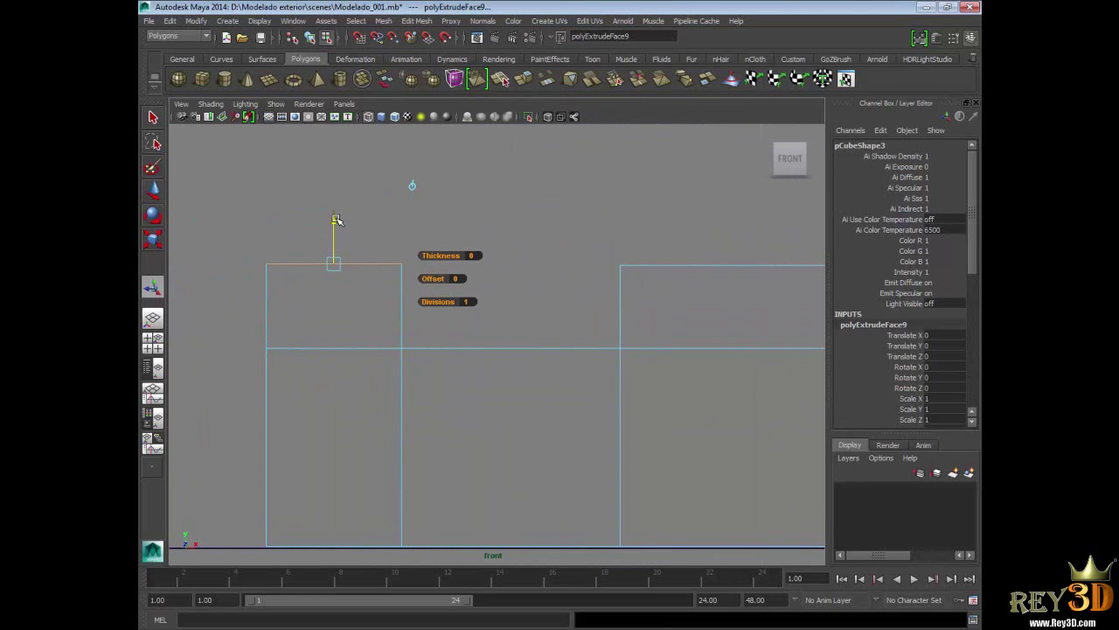
{"action": "left_click_drag", "start_coordinate": [337, 221], "coordinate": [336, 219]}
Check the stepped wall in perspective and clear the selection
{"action": "key", "text": "space"}
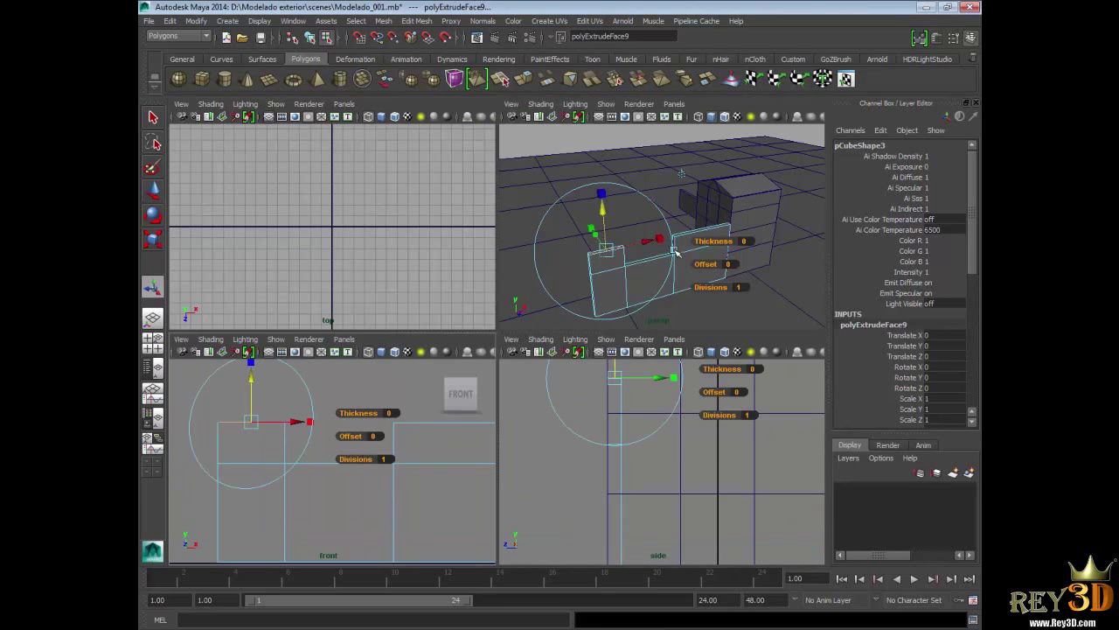
{"action": "key", "text": "space"}
{"action": "left_click_drag", "start_coordinate": [641, 331], "coordinate": [516, 310], "text": "alt"}
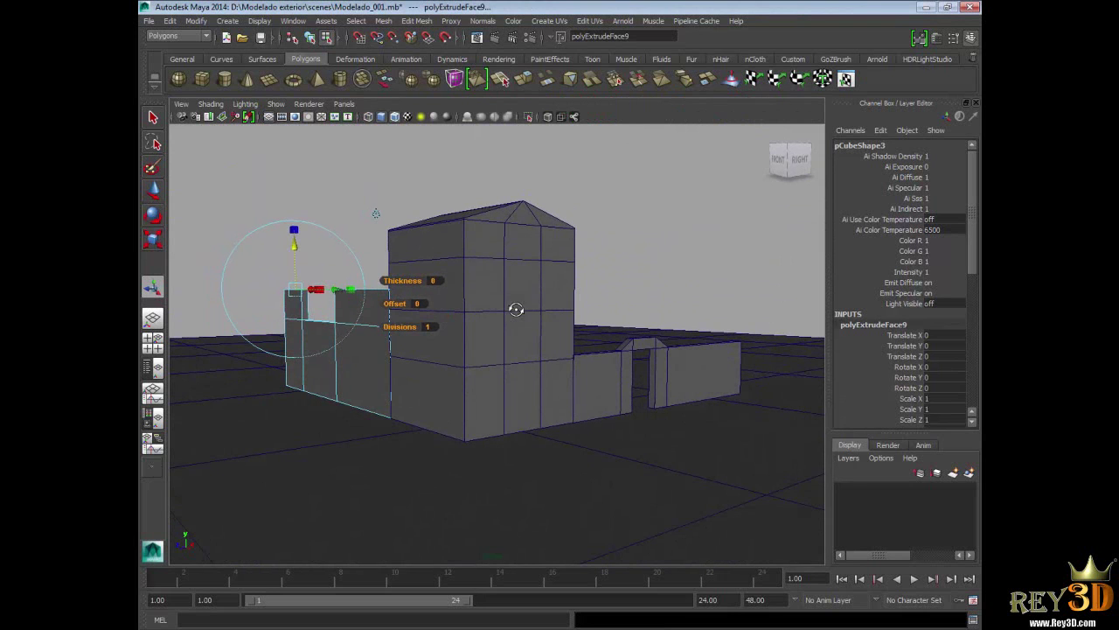
{"action": "left_click", "coordinate": [153, 117]}
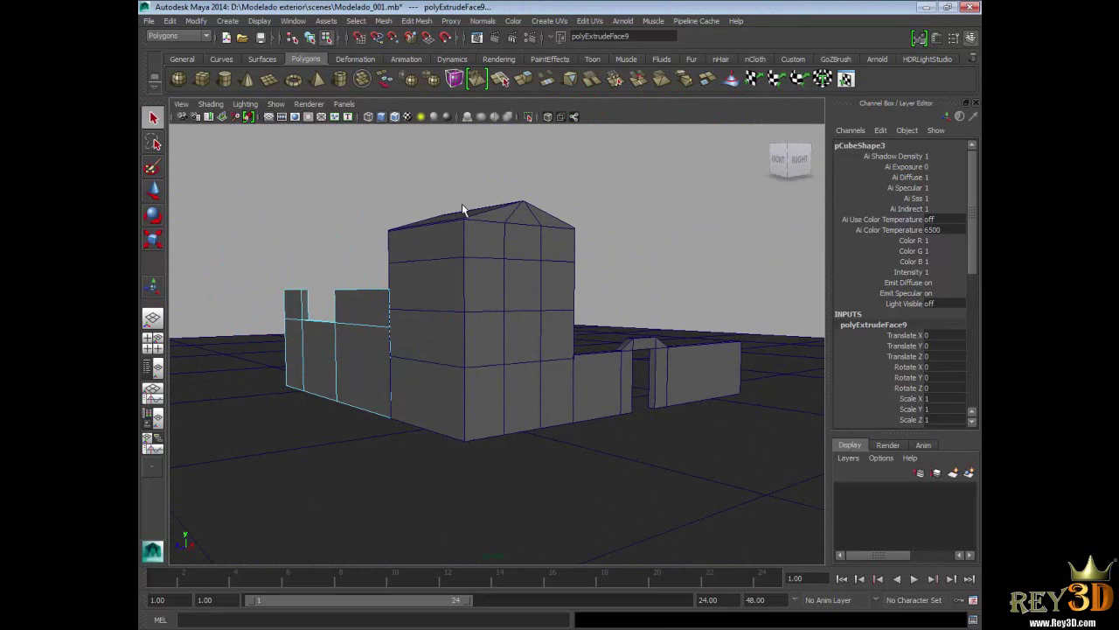
{"action": "left_click", "coordinate": [579, 185]}
Save the finished building model, with its stepped wall, gabled roof and doorway wall, as Modelado_001.mb
{"action": "right_click", "coordinate": [406, 306]}
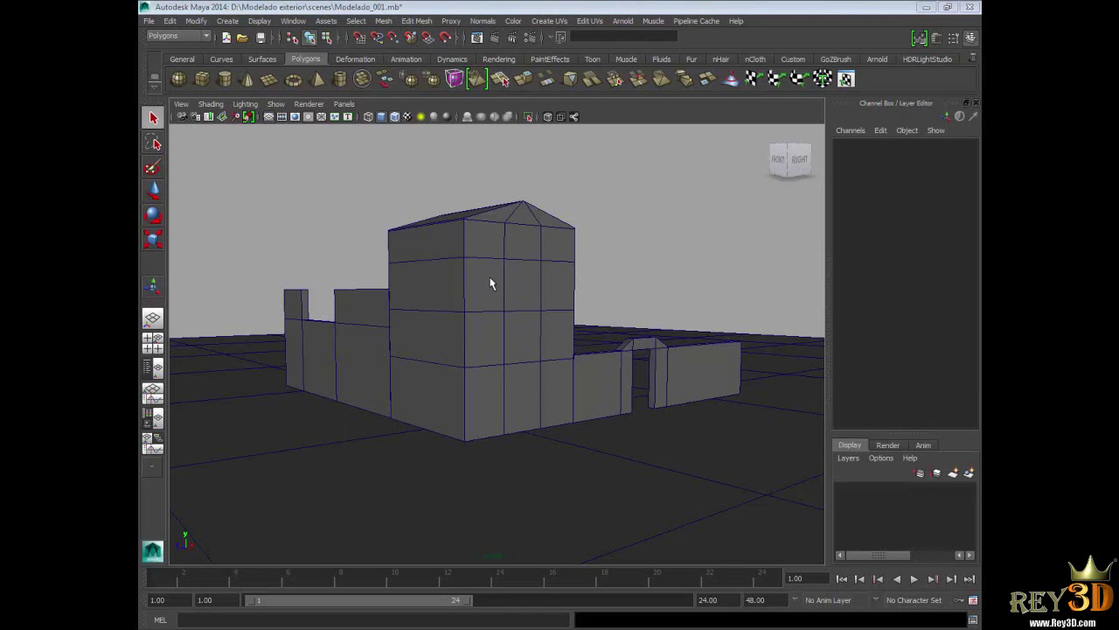
{"action": "left_click", "coordinate": [148, 21]}
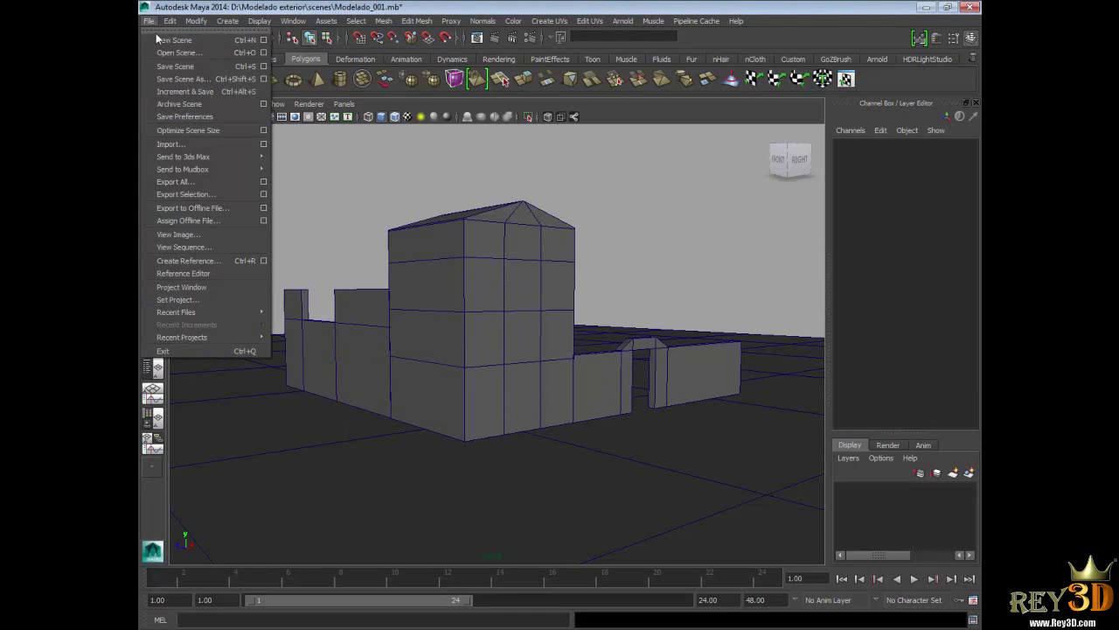
{"action": "left_click", "coordinate": [192, 67]}
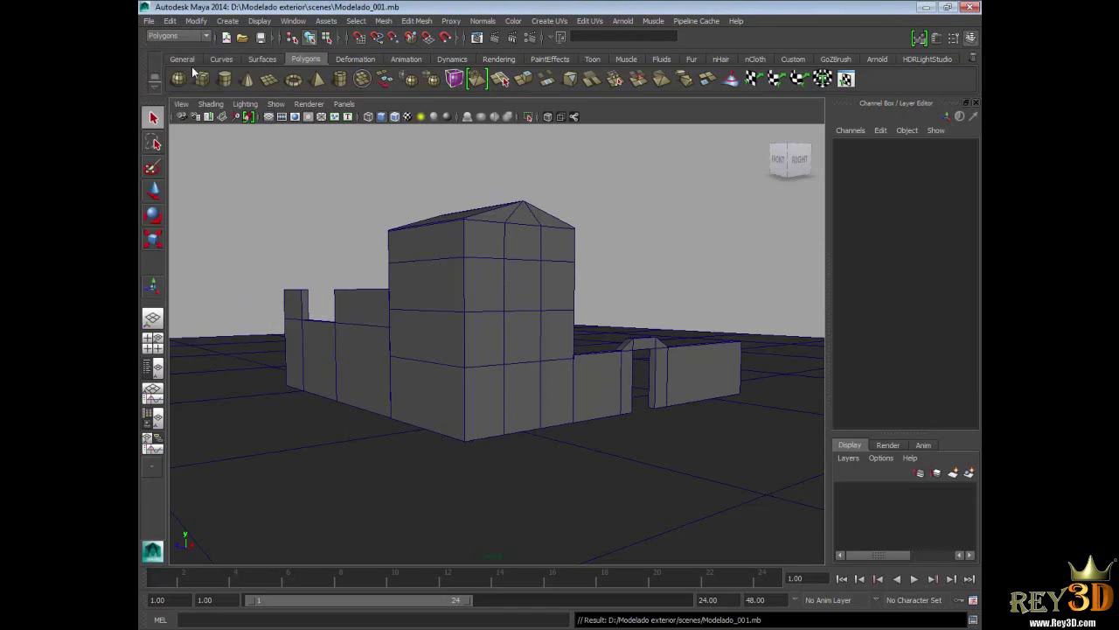